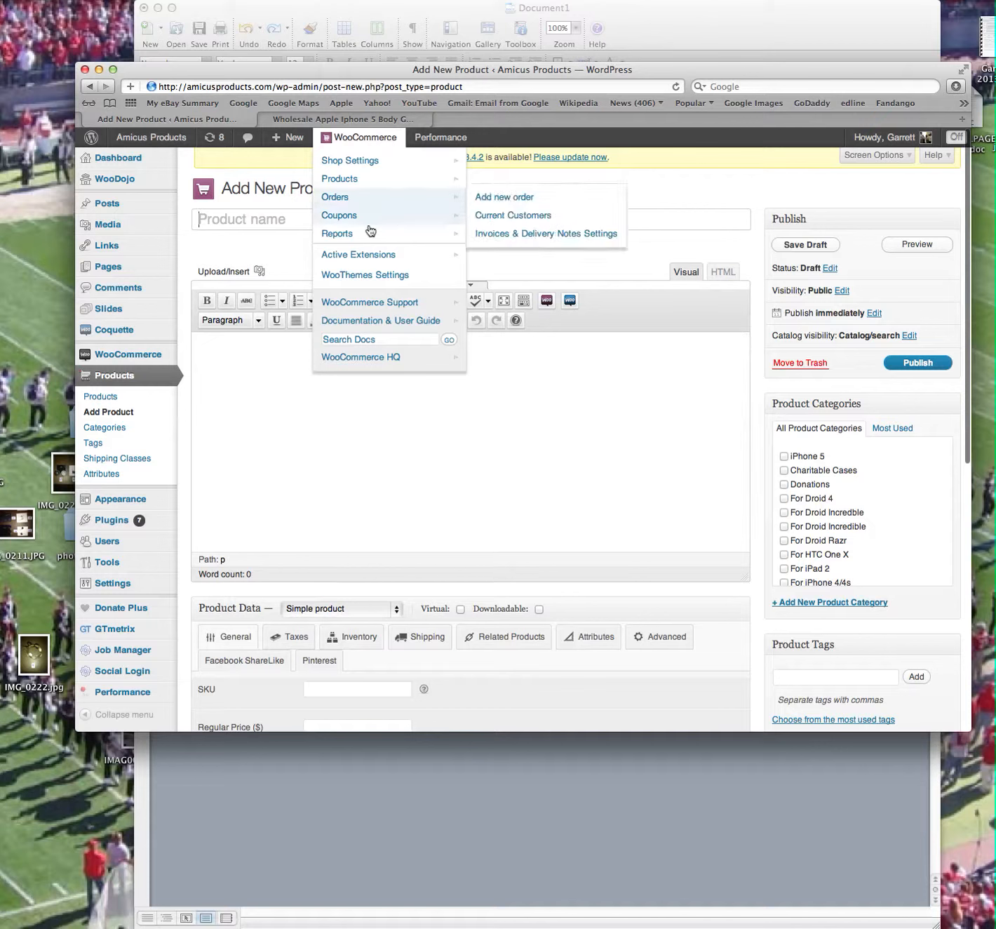
# Name the new product "Body Glove Tactic Case".
pyautogui.moveTo(373, 181)
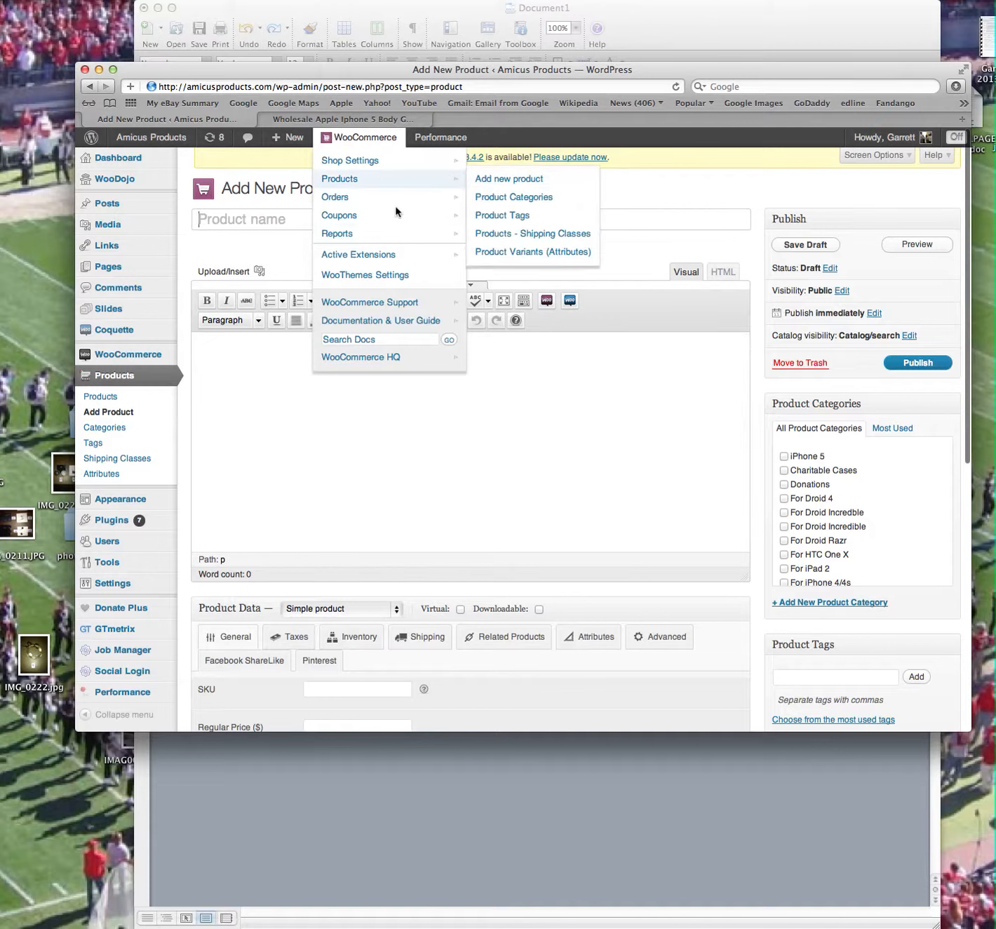
pyautogui.click(238, 225)
pyautogui.write('Body Clo')
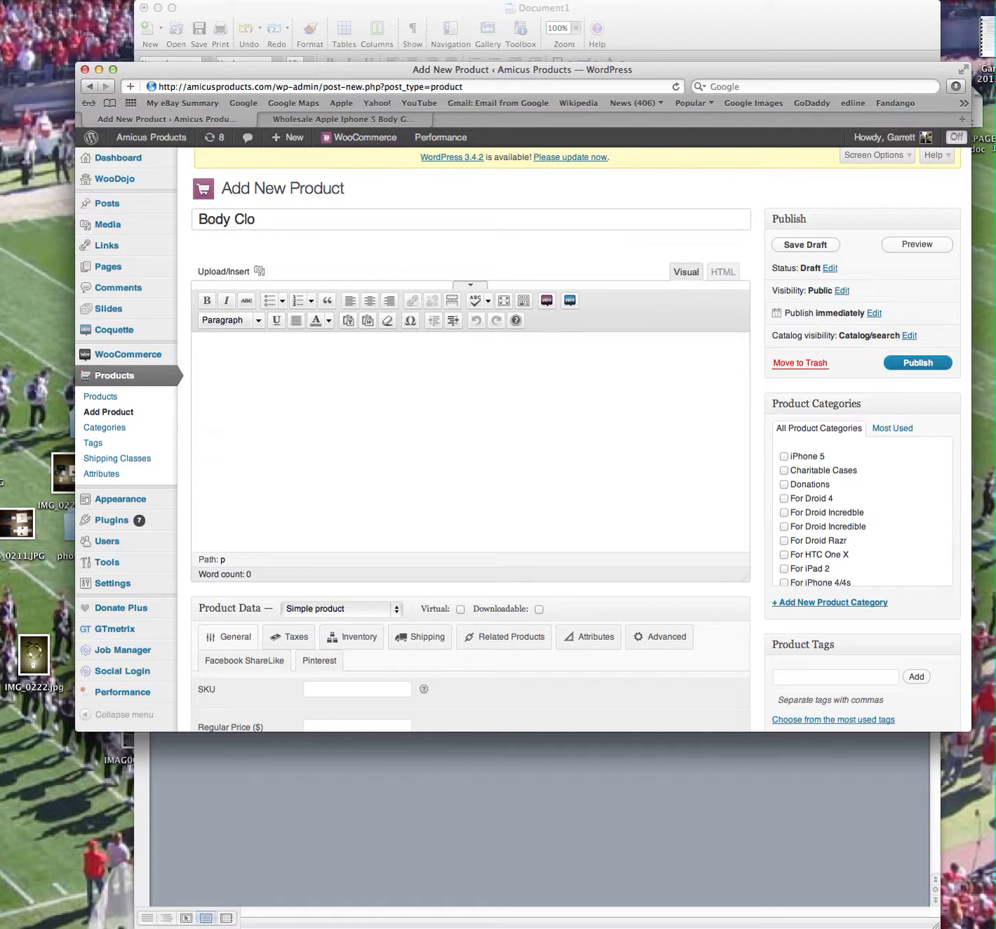
pyautogui.press('BackSpace')
pyautogui.press('BackSpace')
pyautogui.press('BackSpace')
pyautogui.write('Glove Tactic Case')
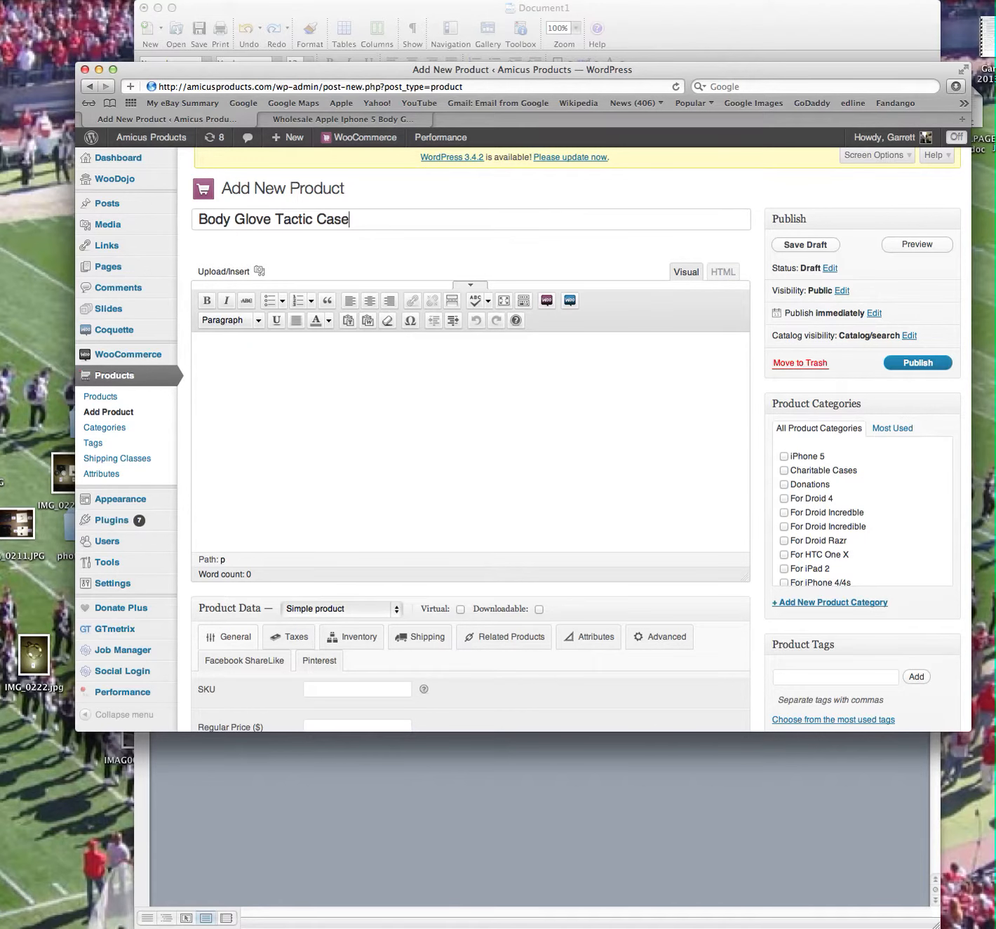
pyautogui.click(343, 121)
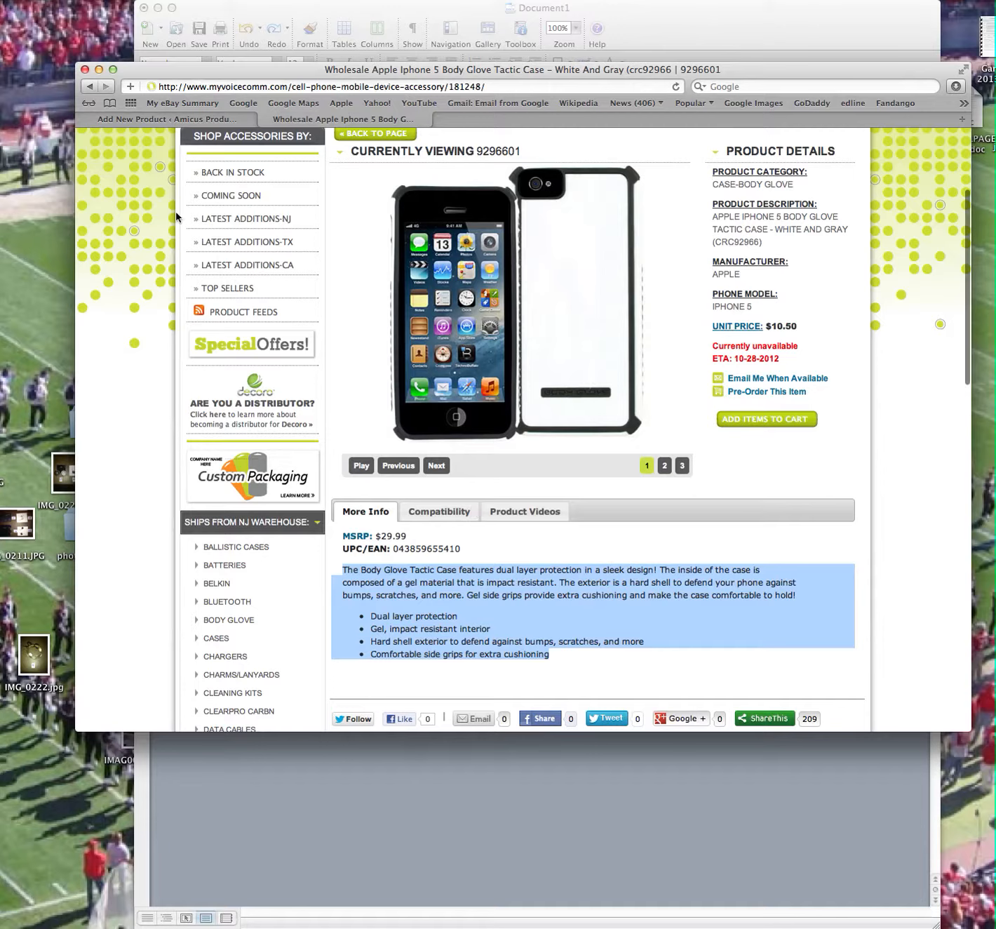
pyautogui.click(183, 119)
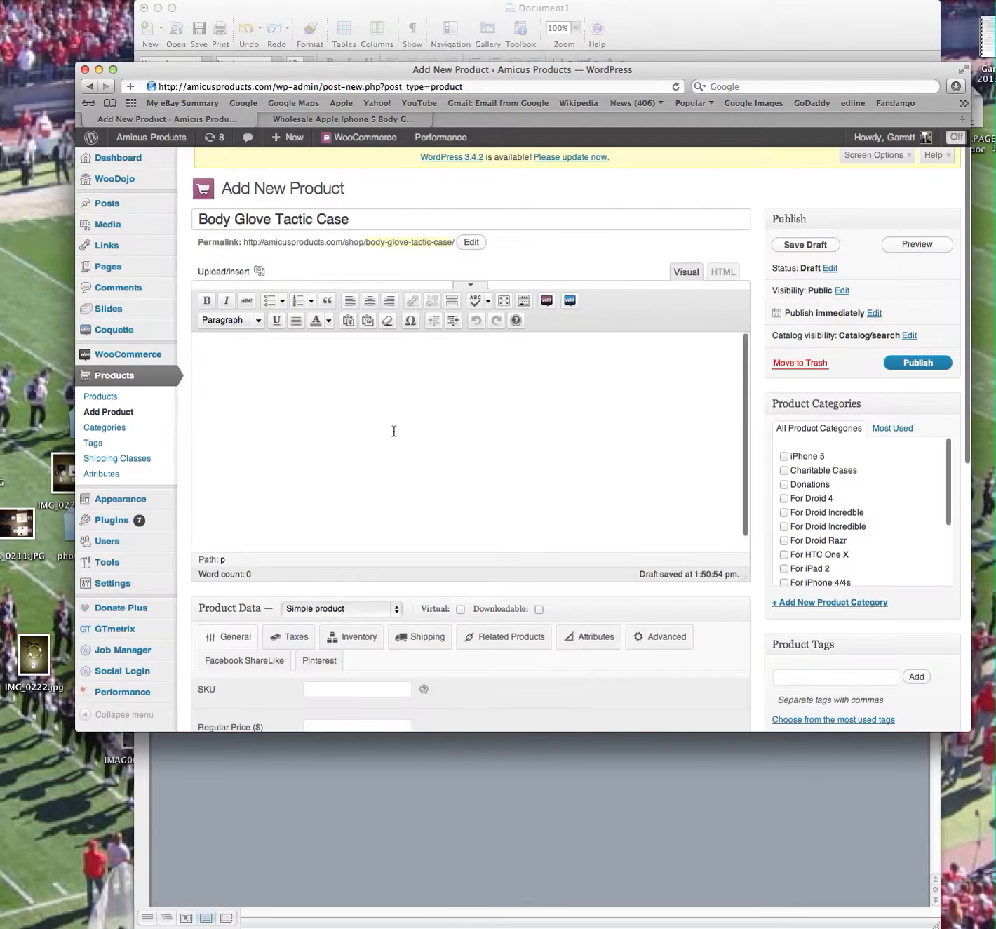
pyautogui.write('The Body Glove Tactic Case features dual layer protection in a sleek design! The inside of the case is composed of a gel material that is impact resistant. The exterior is a hard shell to defend your phone against bumps, scratches, and more. Gel side grips provide extra cushioning and make the case comfortable to hold! Dual layer protection Gel, impact resistant interior Hard shell exterior to defend against bumps, scratches, and more Comfortable side grips for extra cushioning')
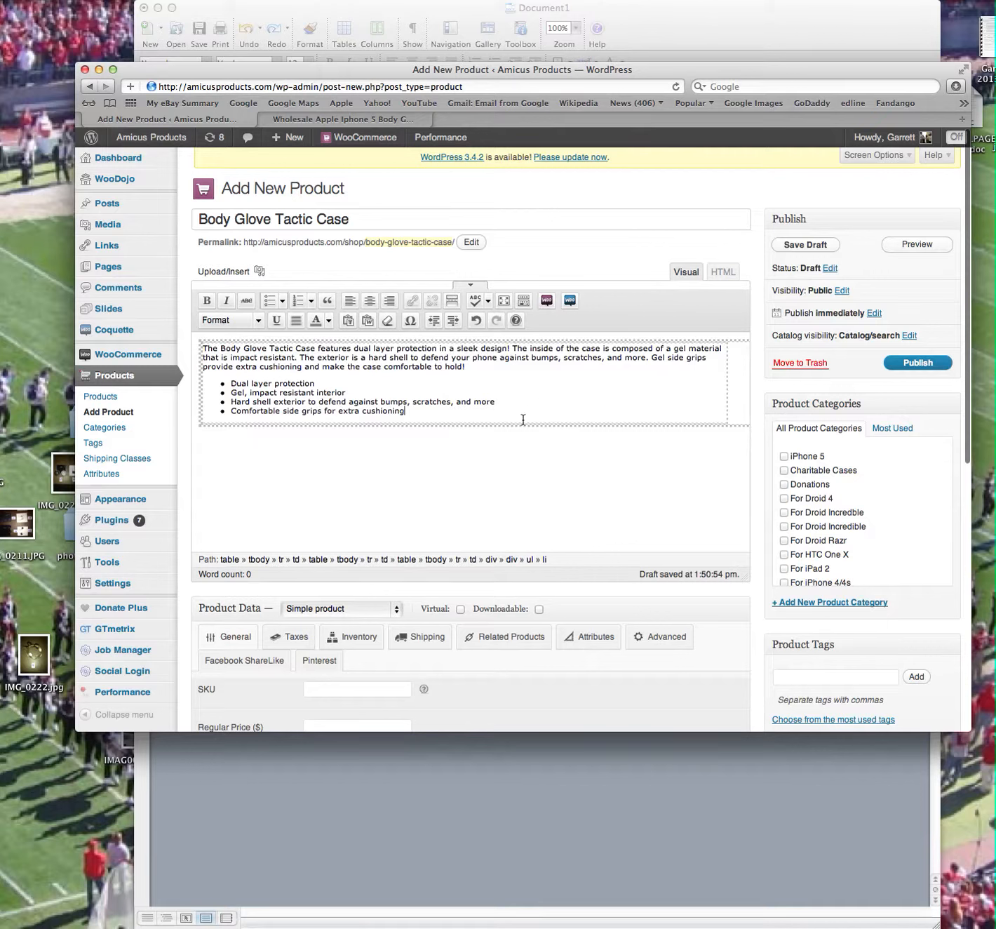
pyautogui.press('super+a')
pyautogui.press('super+c')
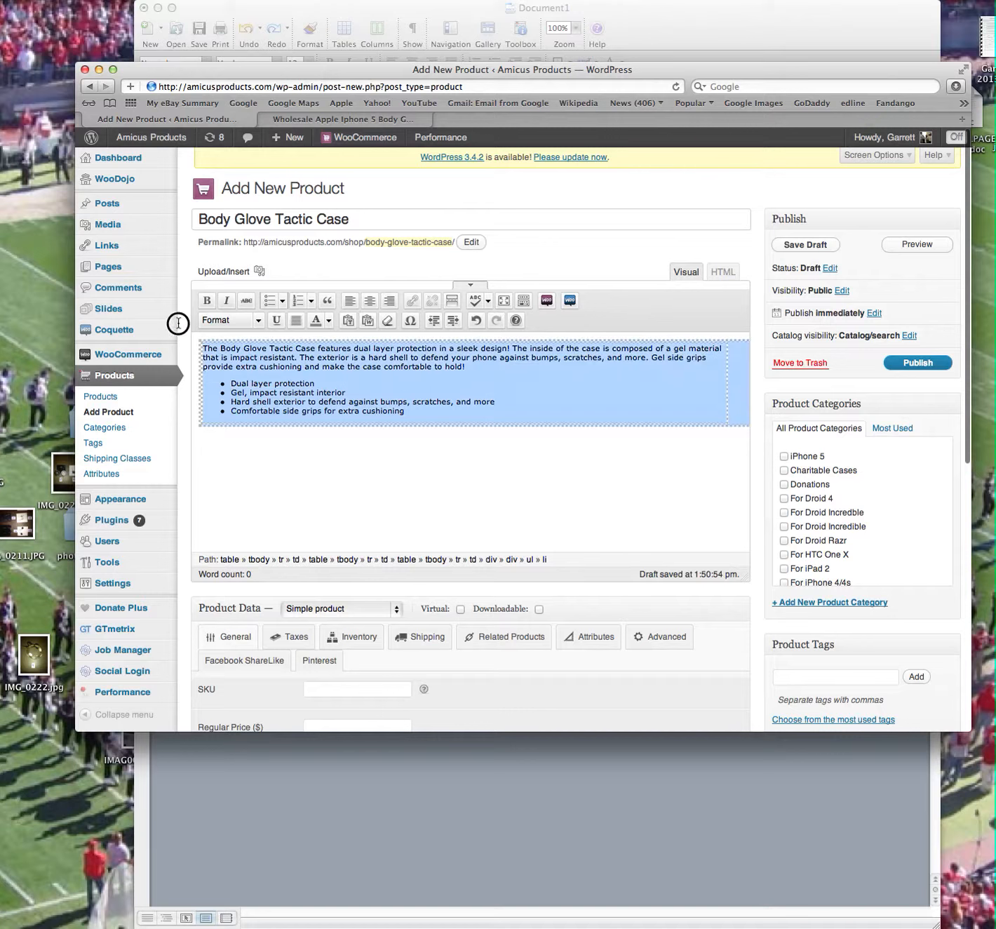
pyautogui.press('BackSpace')
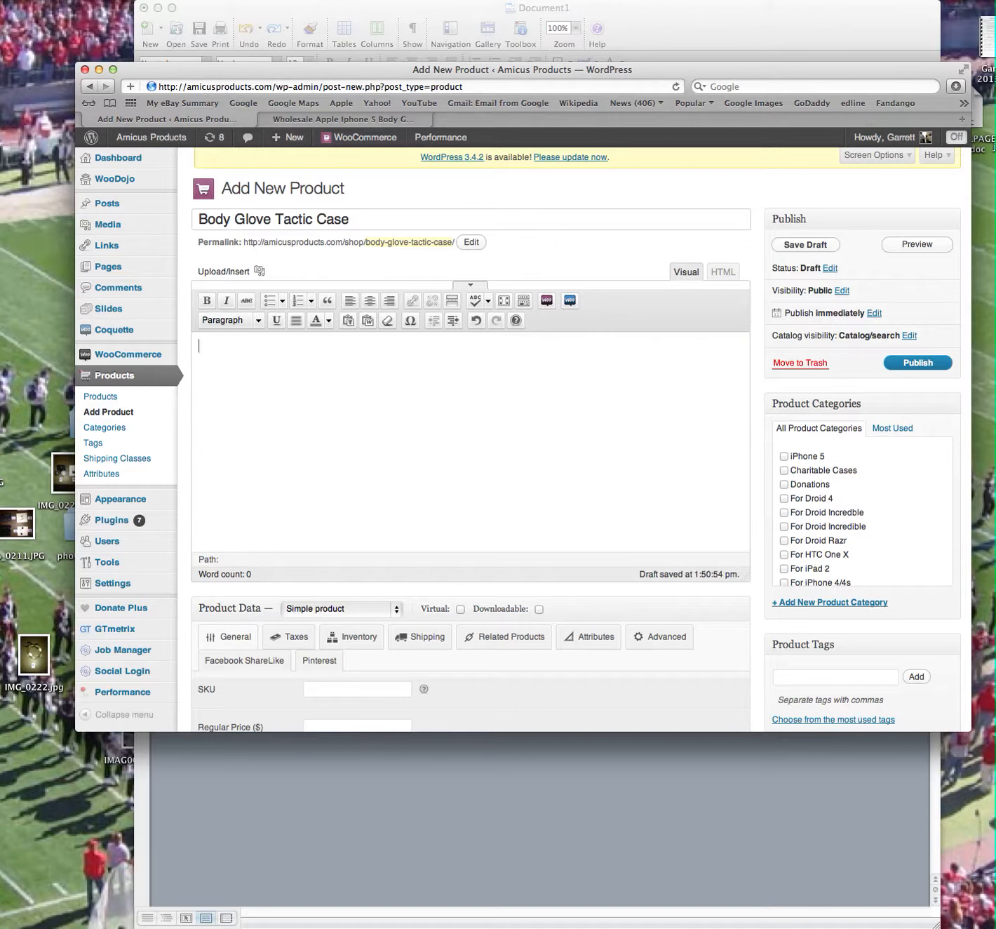
# Switch to the blank Word document, paste the supplier's product description there and select all of it for copying.
pyautogui.click(650, 19)
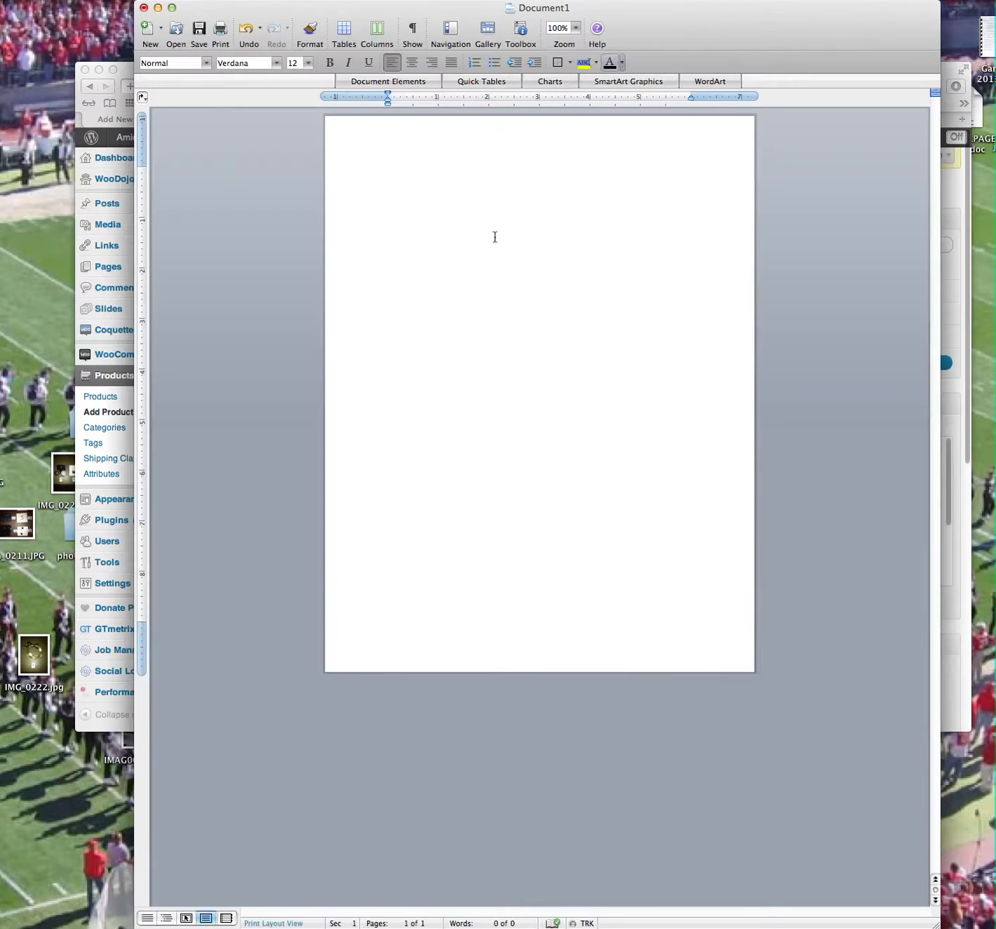
pyautogui.write('The Body Glove Tactic Case features dual layer protection in a sleek design! The inside of the case is composed of a gel material that is impact resistant. The exterior is a hard shell to defend your phone against bumps, scratches, and more. Gel side grips provide extra cushioning and make the case comfortable to hold!  • Dual layer protection • Gel, impact resistant interior • Hard shell exterior to defend against bumps, scratches, and more Comfortable side grips for extra cushioning')
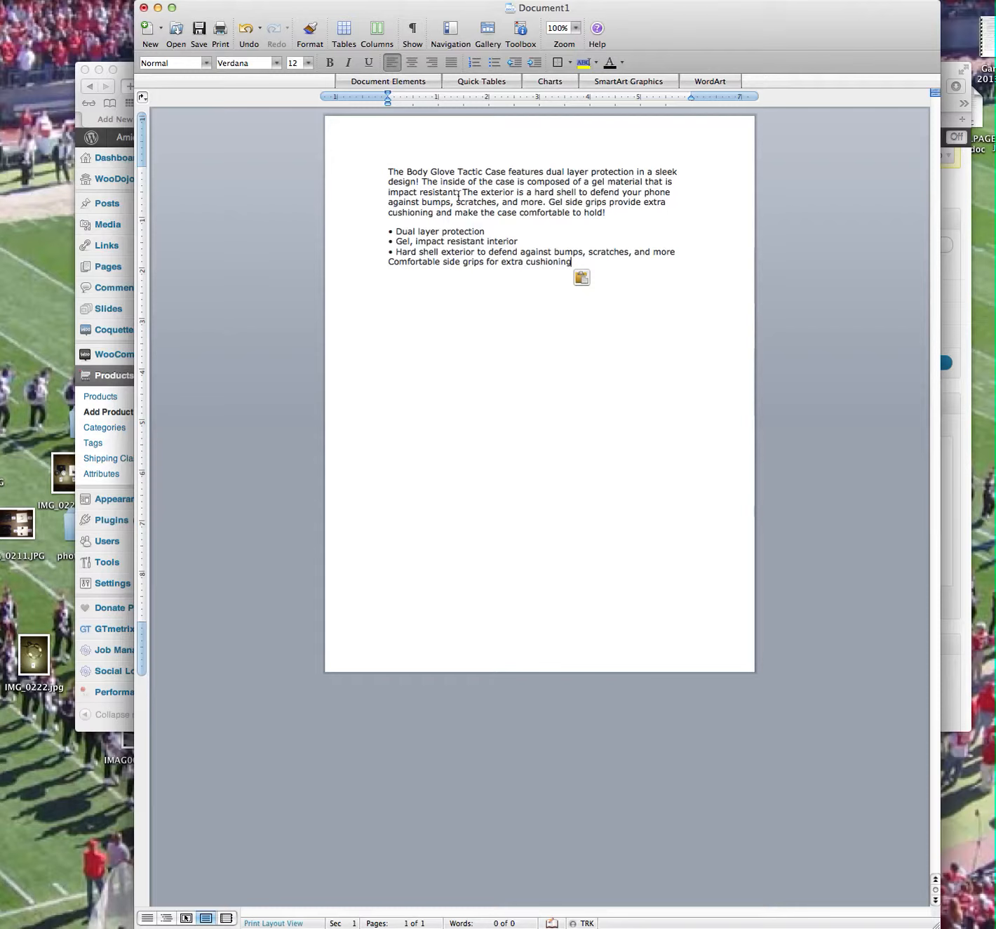
pyautogui.tripleClick(353, 172)
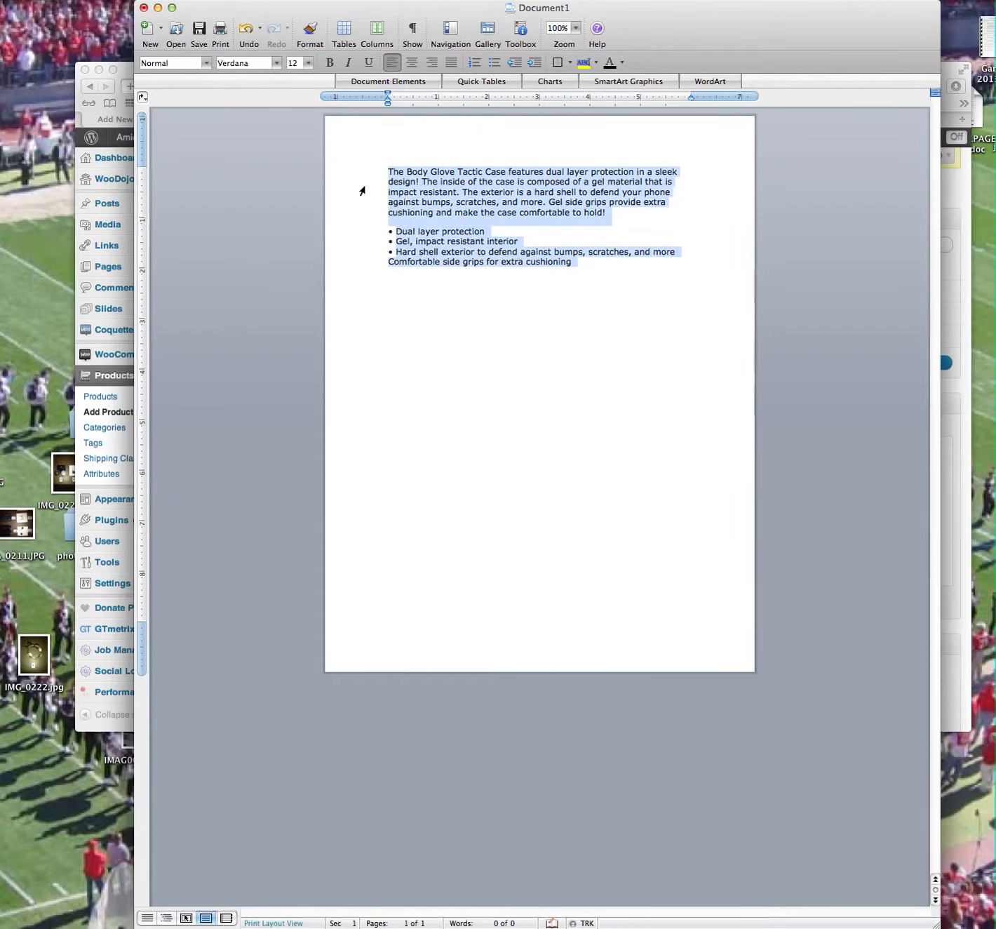
# Switch back to the WordPress product page in the browser and insert the copied description using Paste from Word.
pyautogui.click(130, 70)
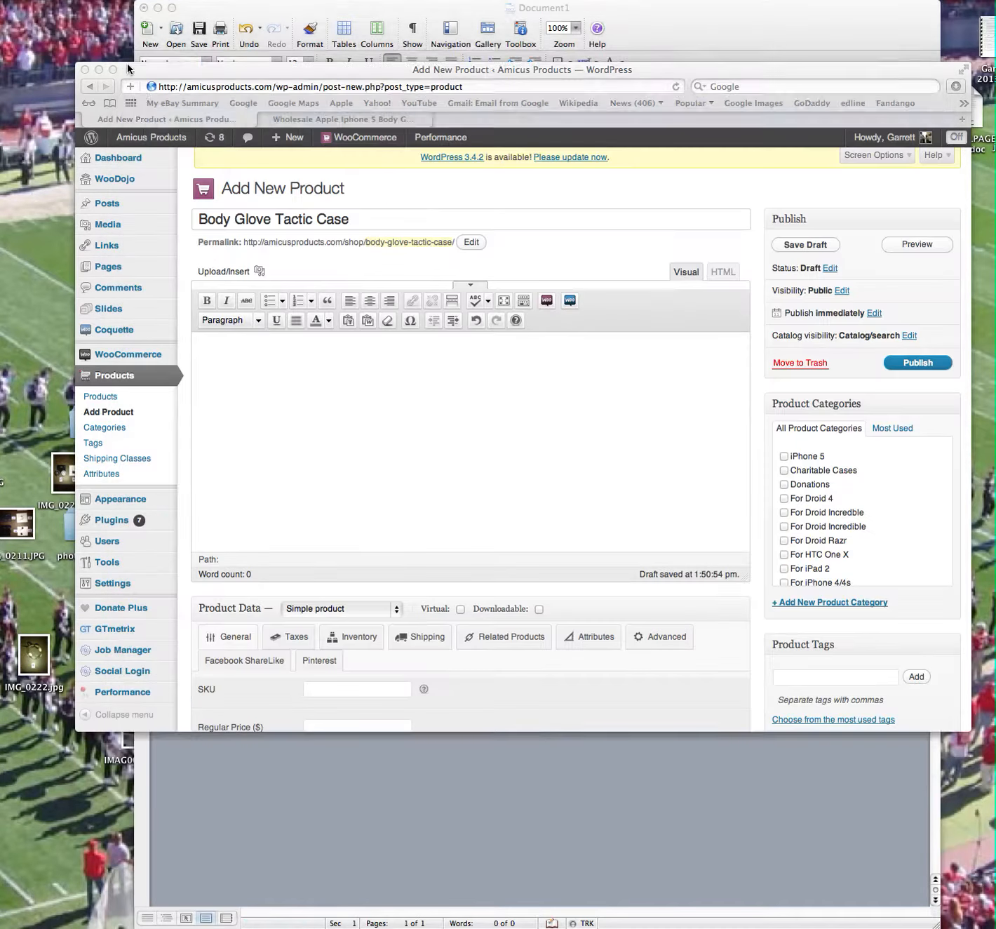
pyautogui.click(366, 320)
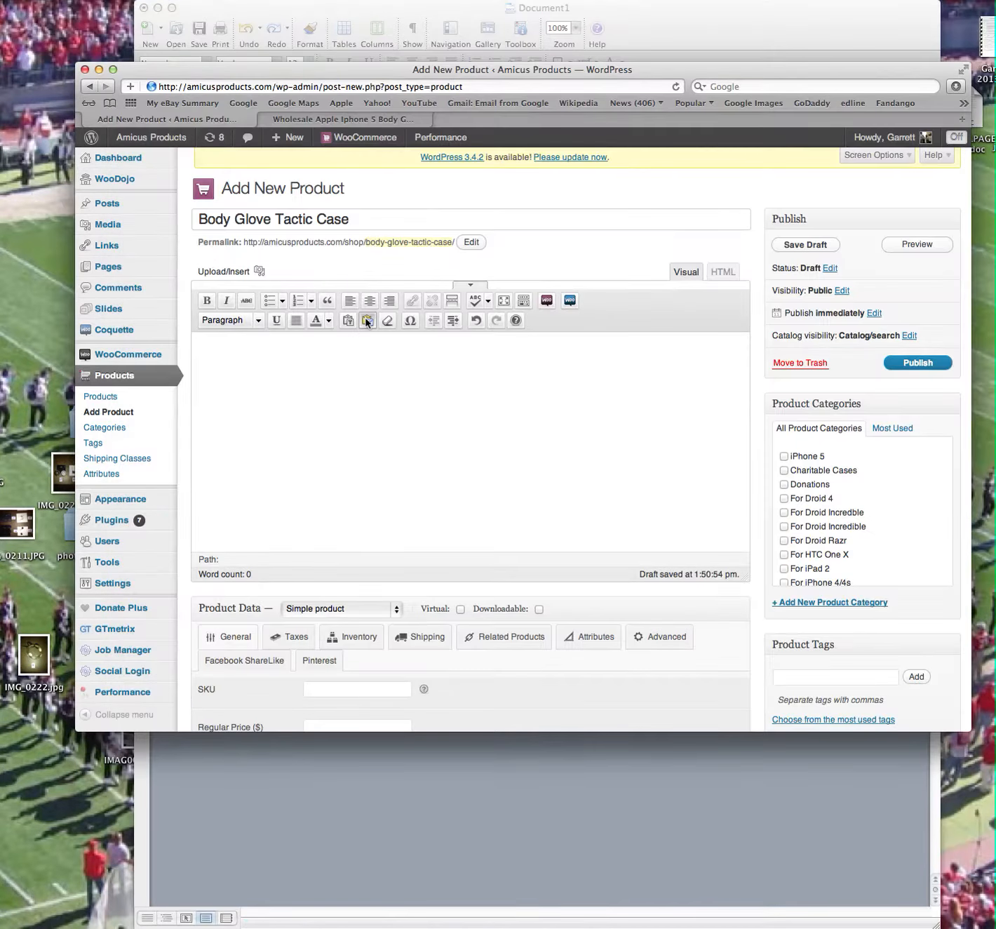
pyautogui.press('super+v')
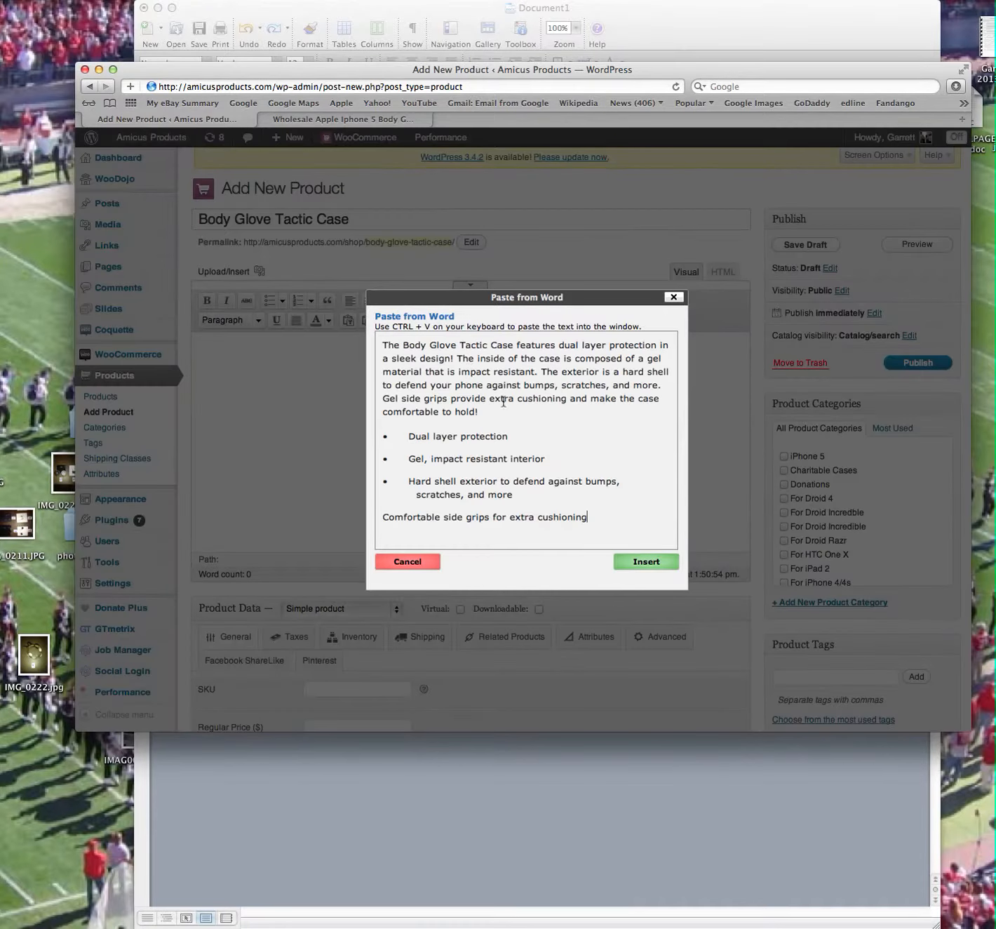
pyautogui.click(666, 565)
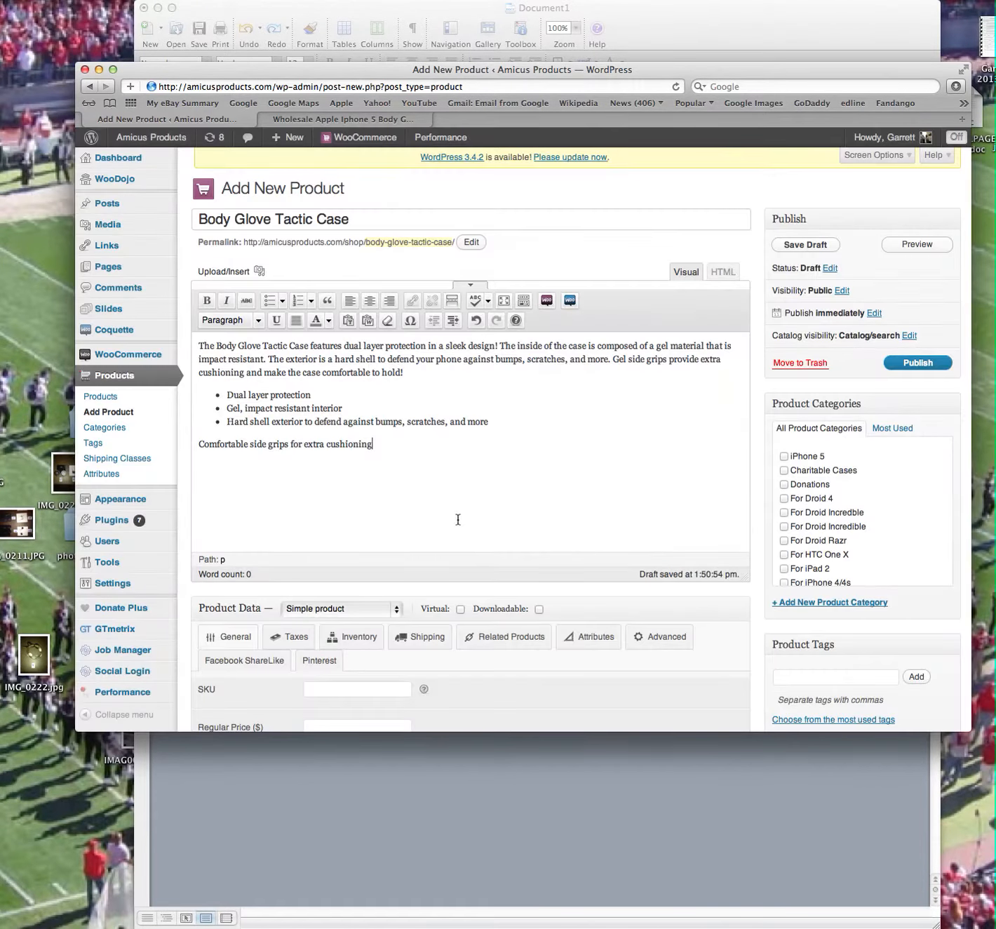
# Set the product type to Variable product and enter the SKU 023.
pyautogui.scroll(-3, 469, 514)
pyautogui.scroll(-2, 469, 514)
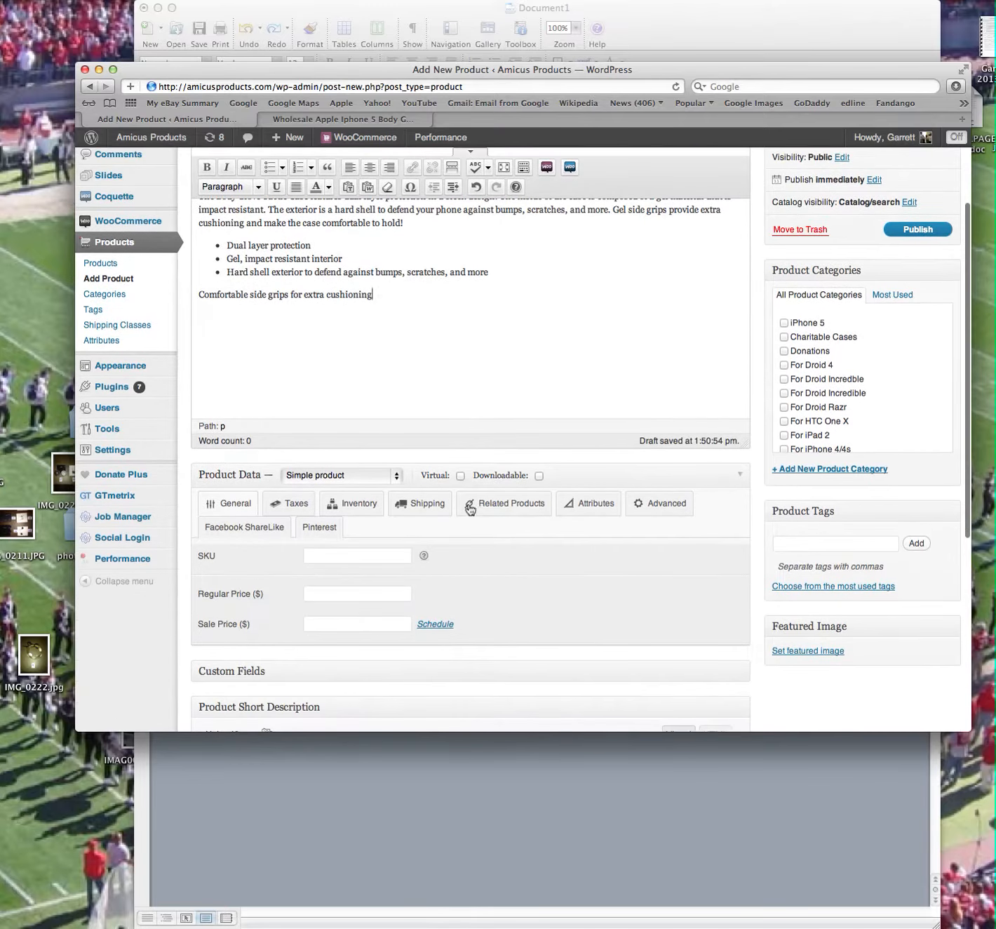
pyautogui.click(326, 476)
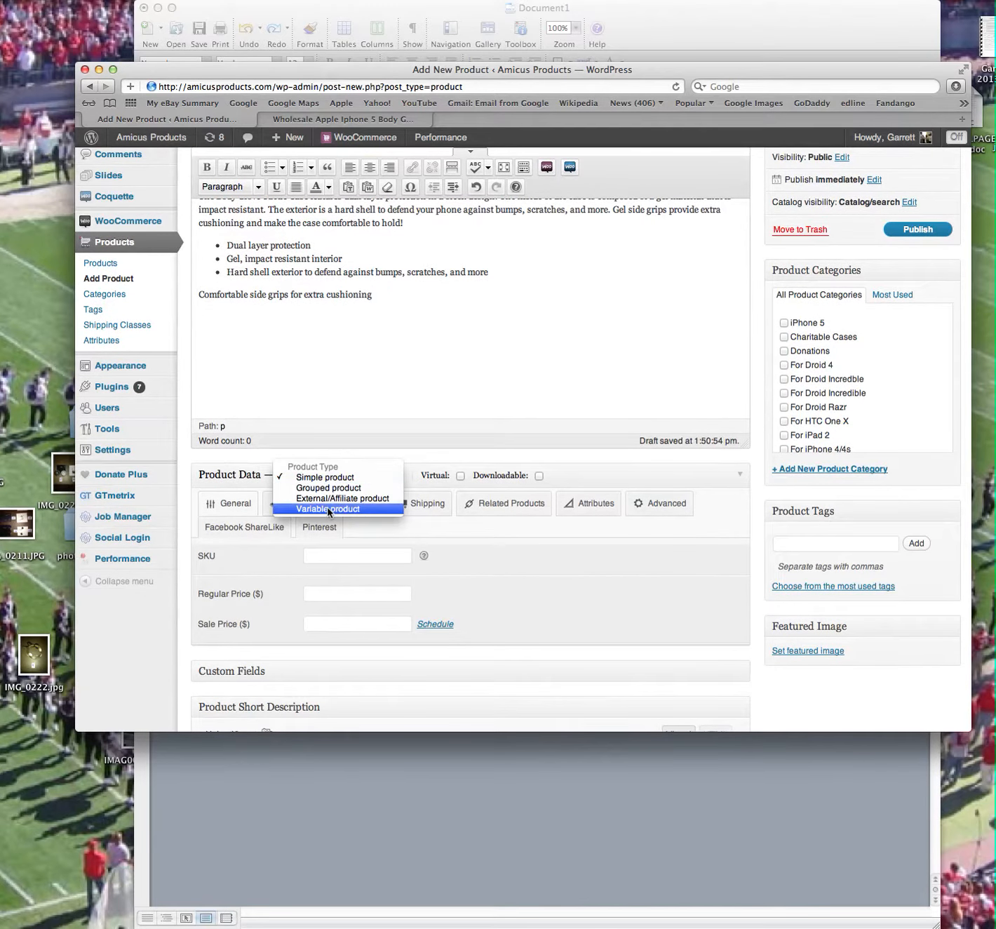
pyautogui.click(324, 509)
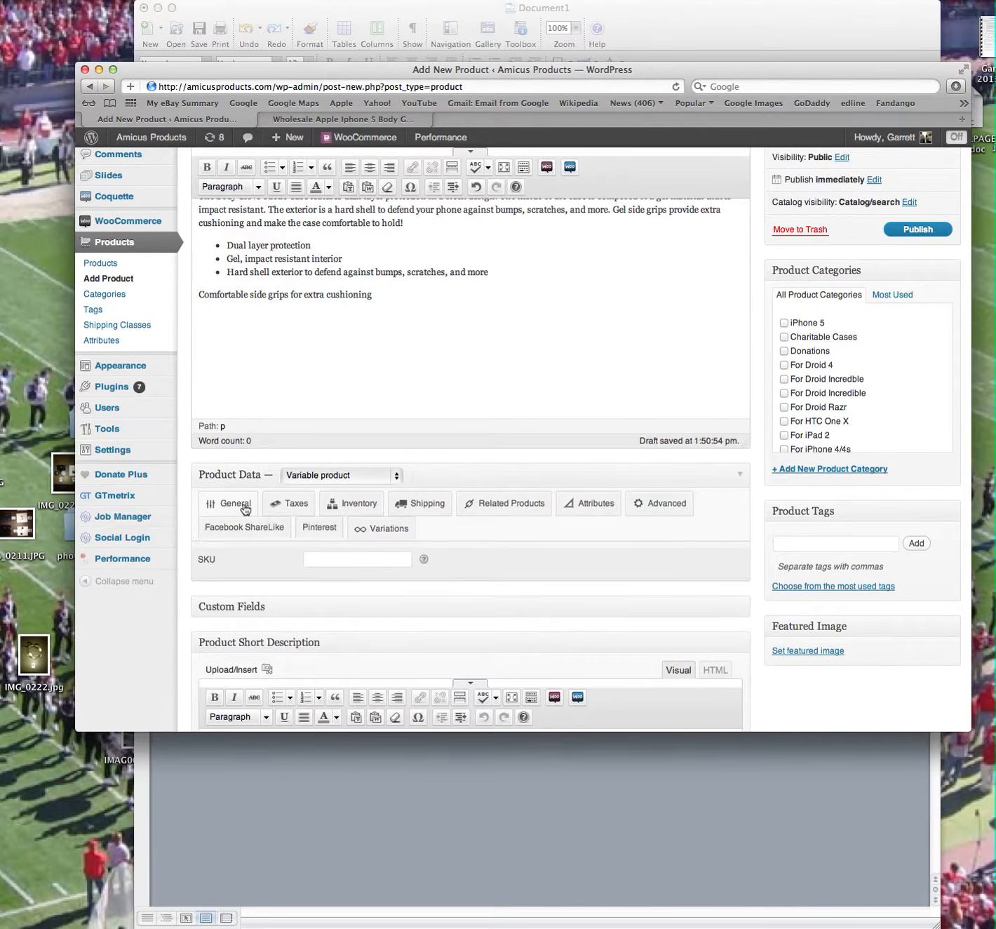
pyautogui.click(353, 561)
pyautogui.write('0')
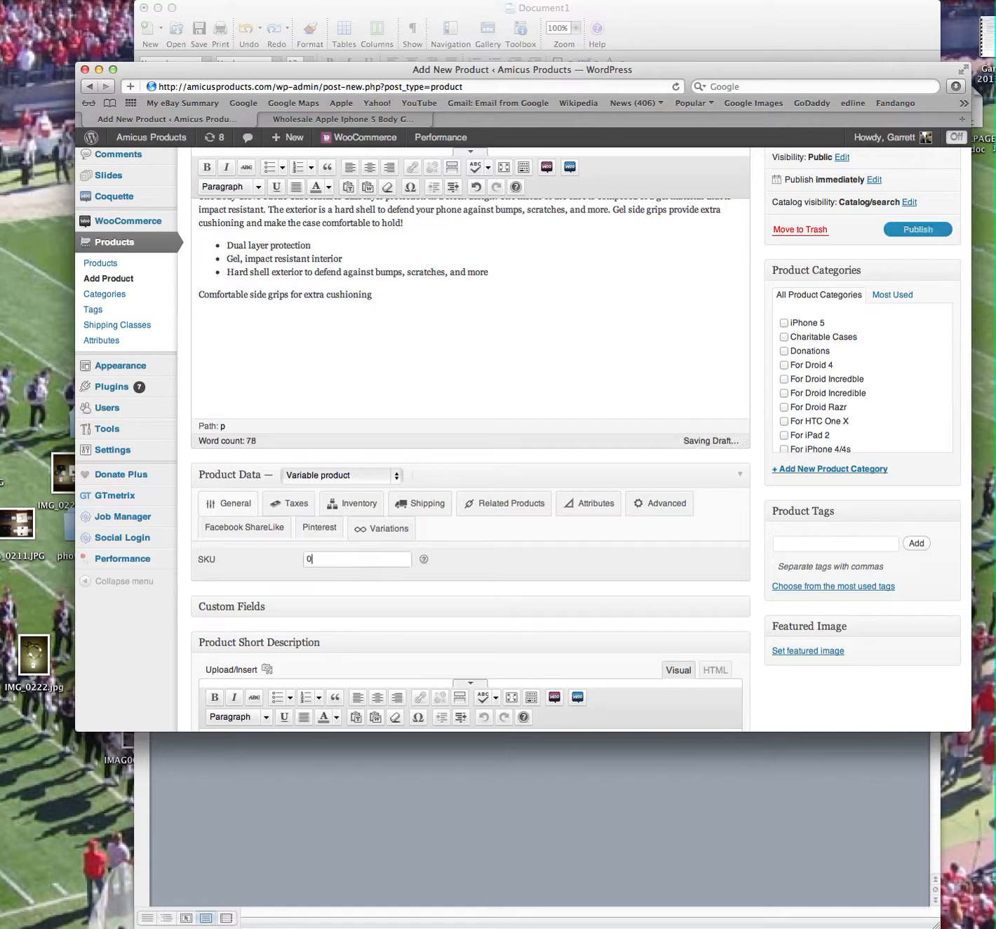
pyautogui.write('23')
# Turn on stock management for the product with a stock quantity of 0 and backorders set to Allow.
pyautogui.click(282, 502)
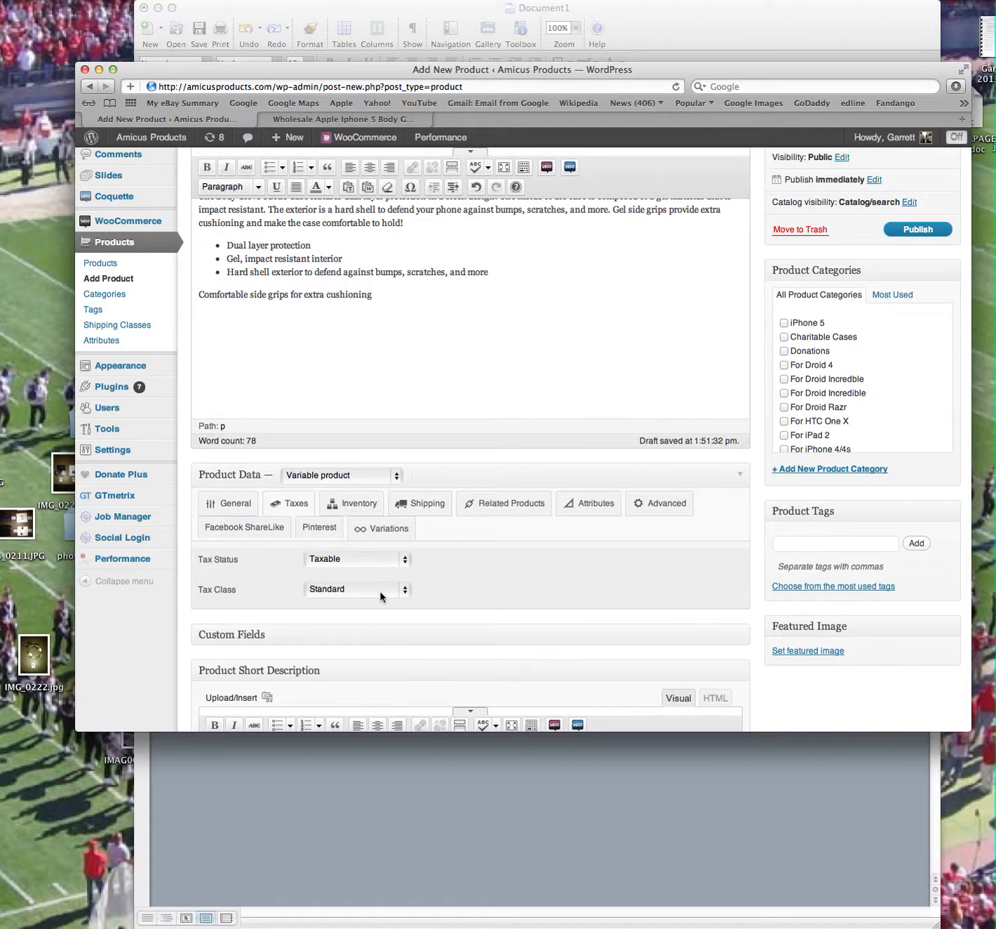
pyautogui.click(365, 505)
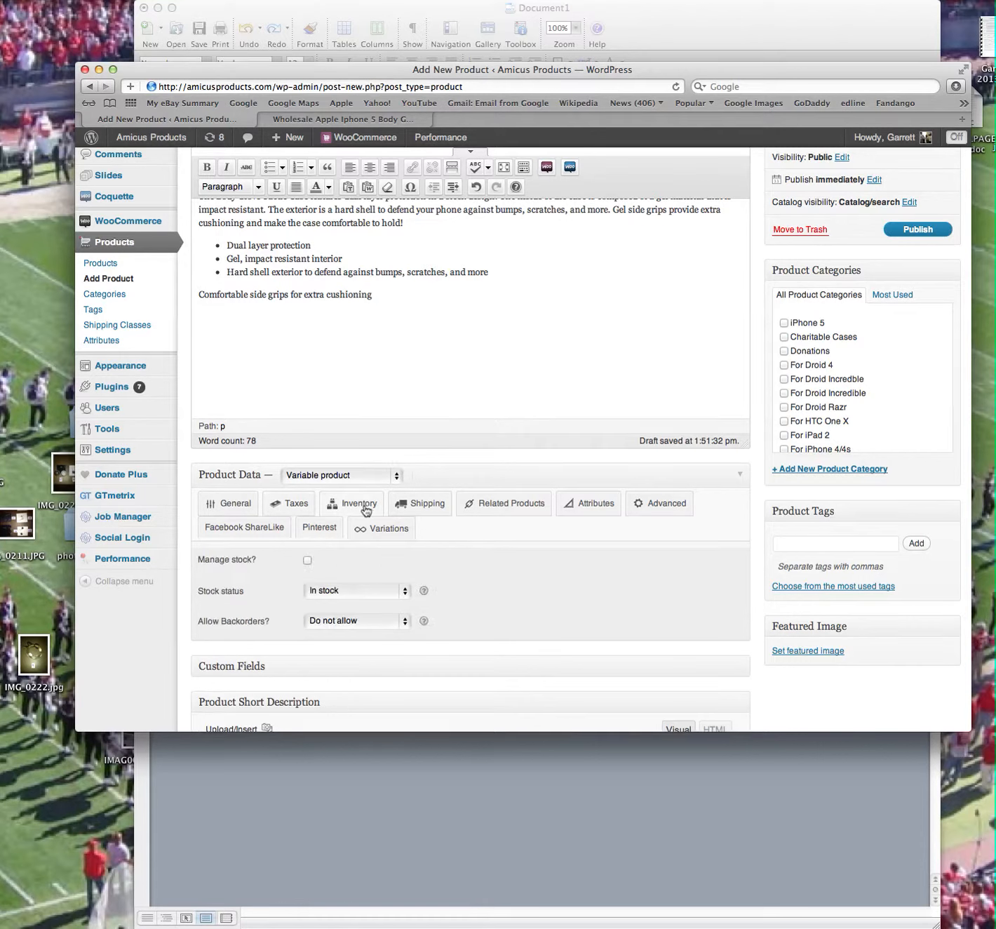
pyautogui.click(306, 561)
pyautogui.click(313, 589)
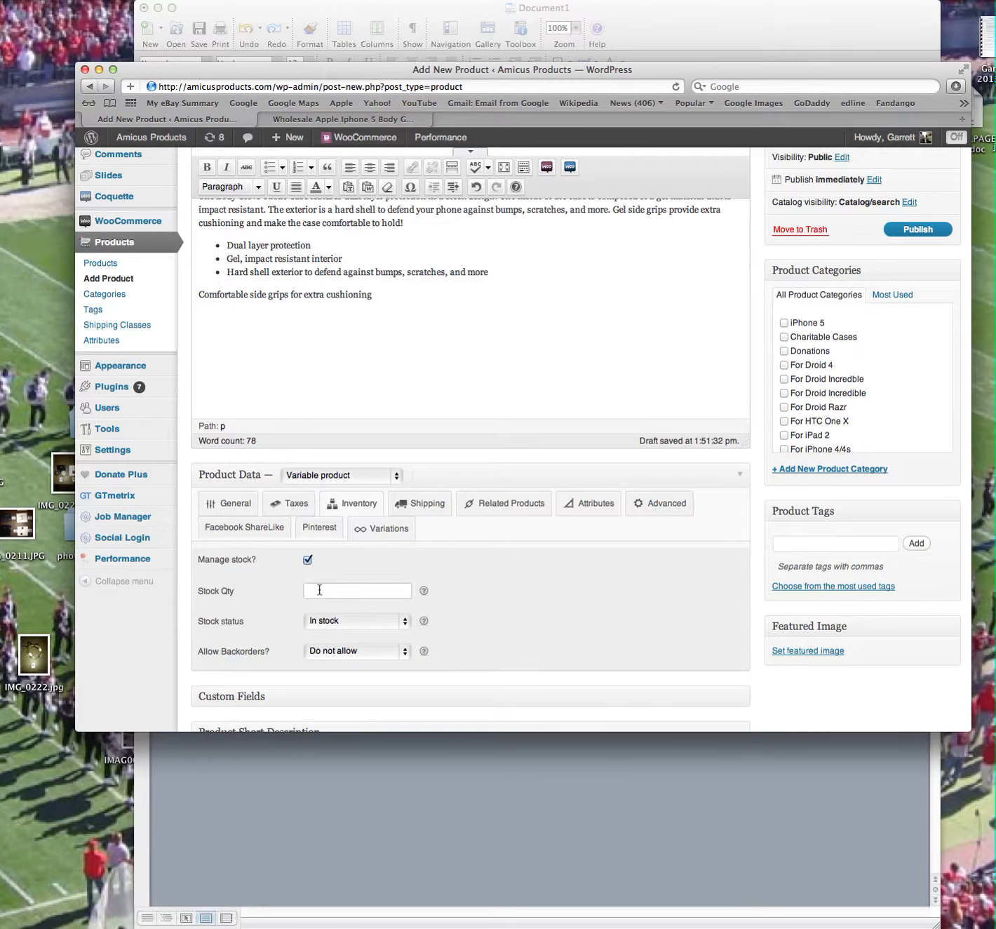
pyautogui.write('0')
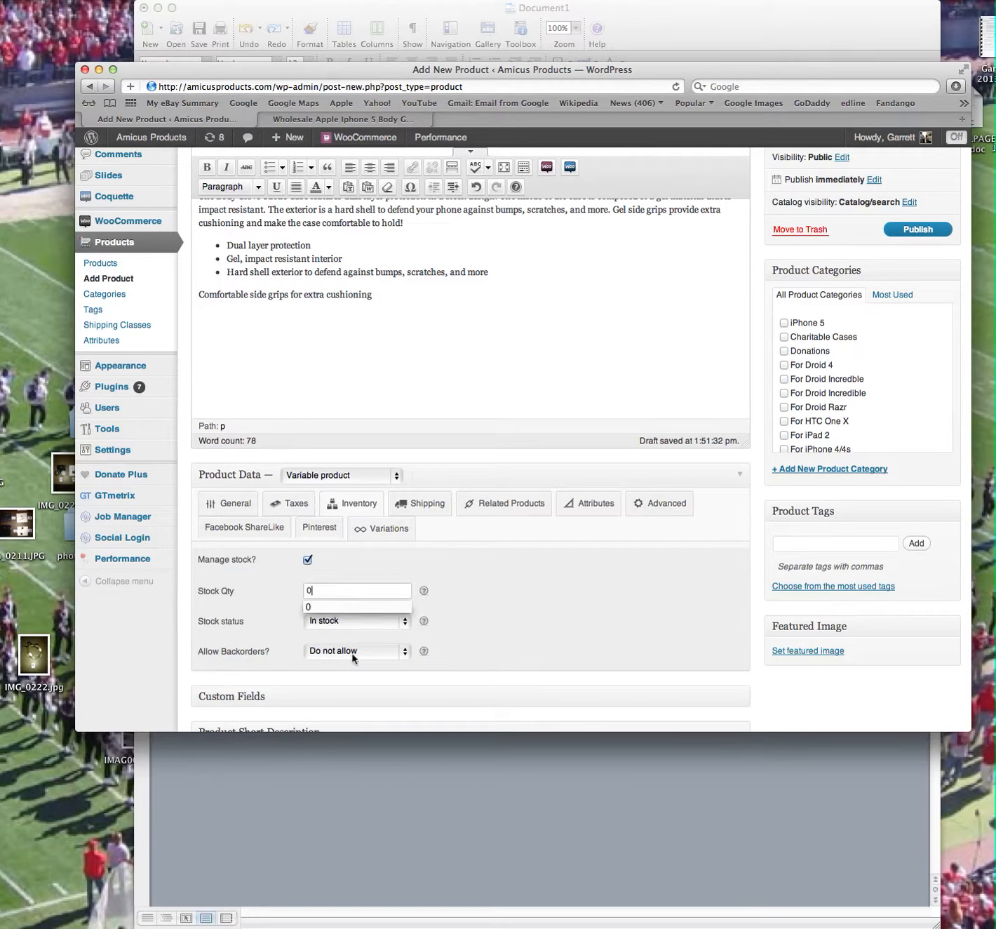
pyautogui.click(354, 655)
pyautogui.click(350, 673)
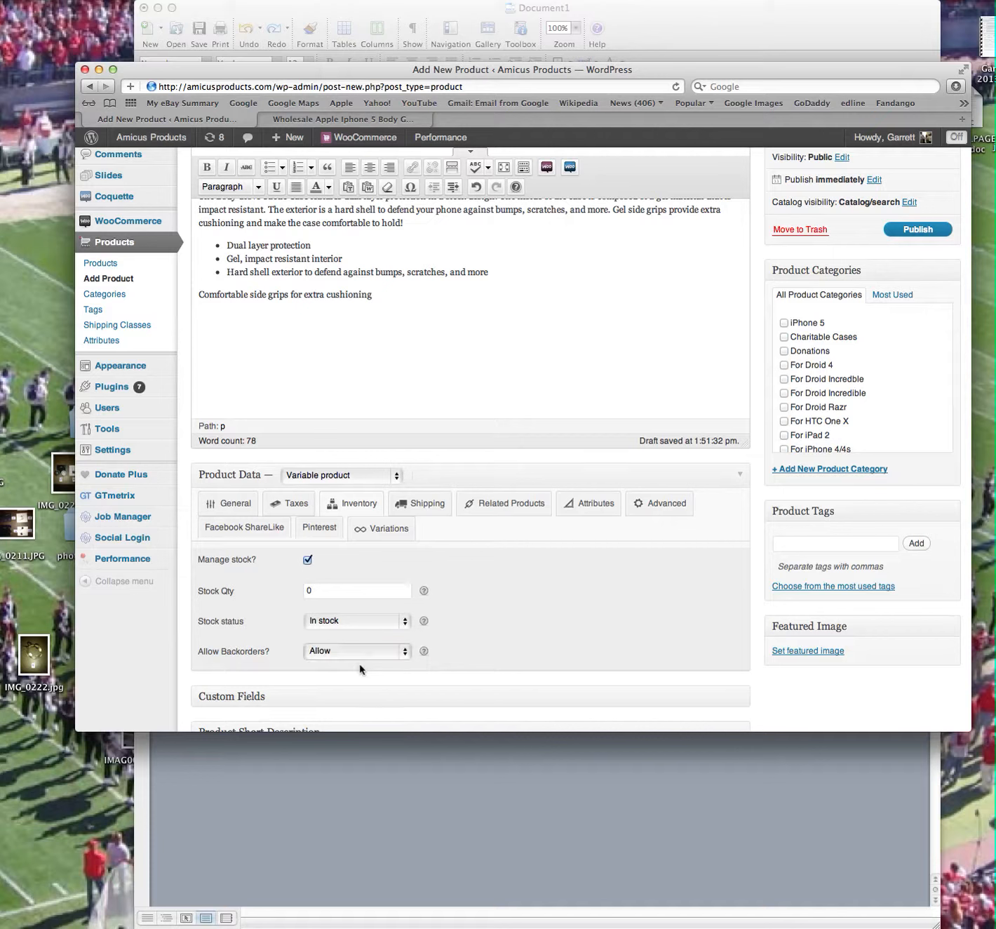
# Assign Shipping Class 1 to the product.
pyautogui.click(412, 513)
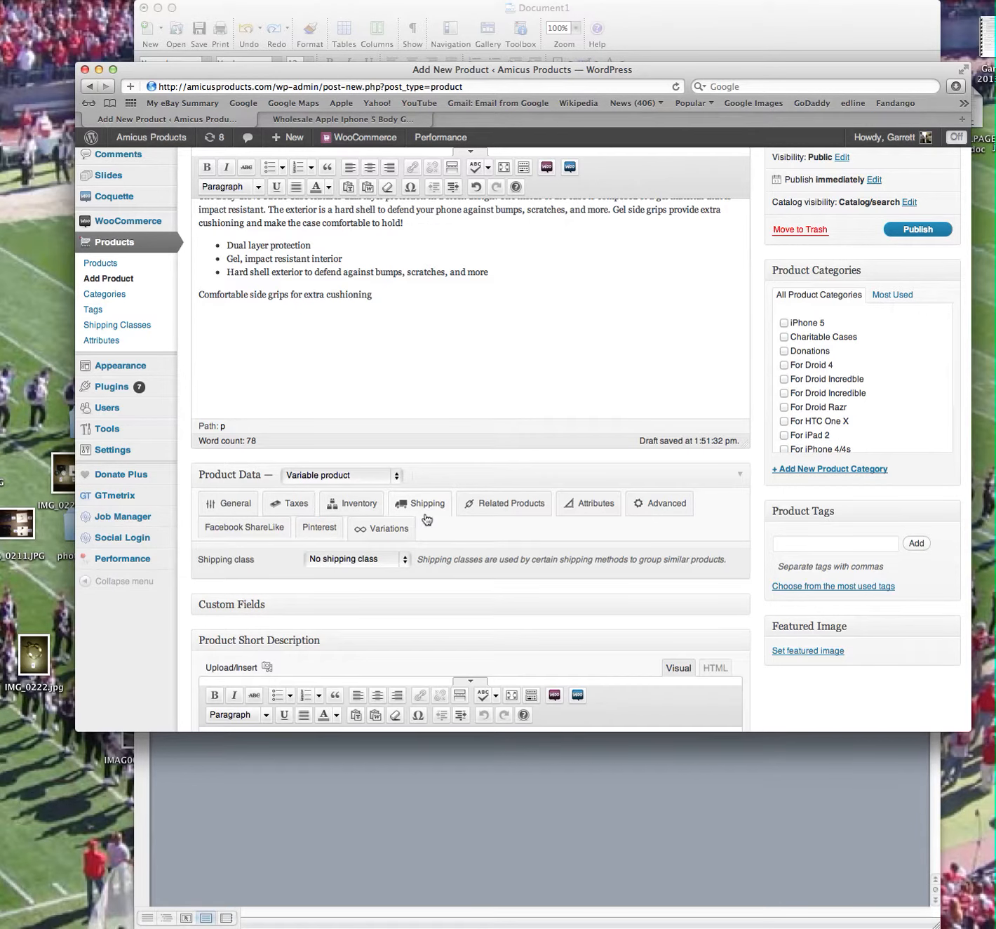
pyautogui.click(385, 558)
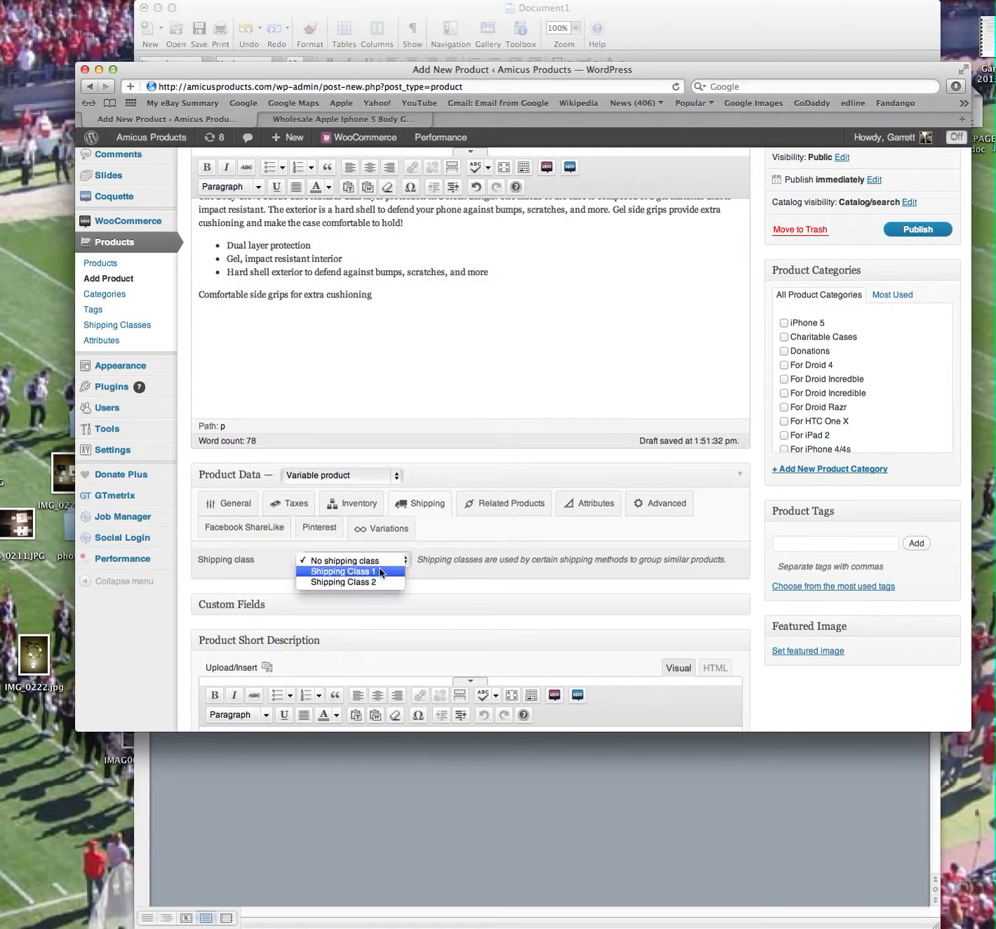
pyautogui.click(379, 572)
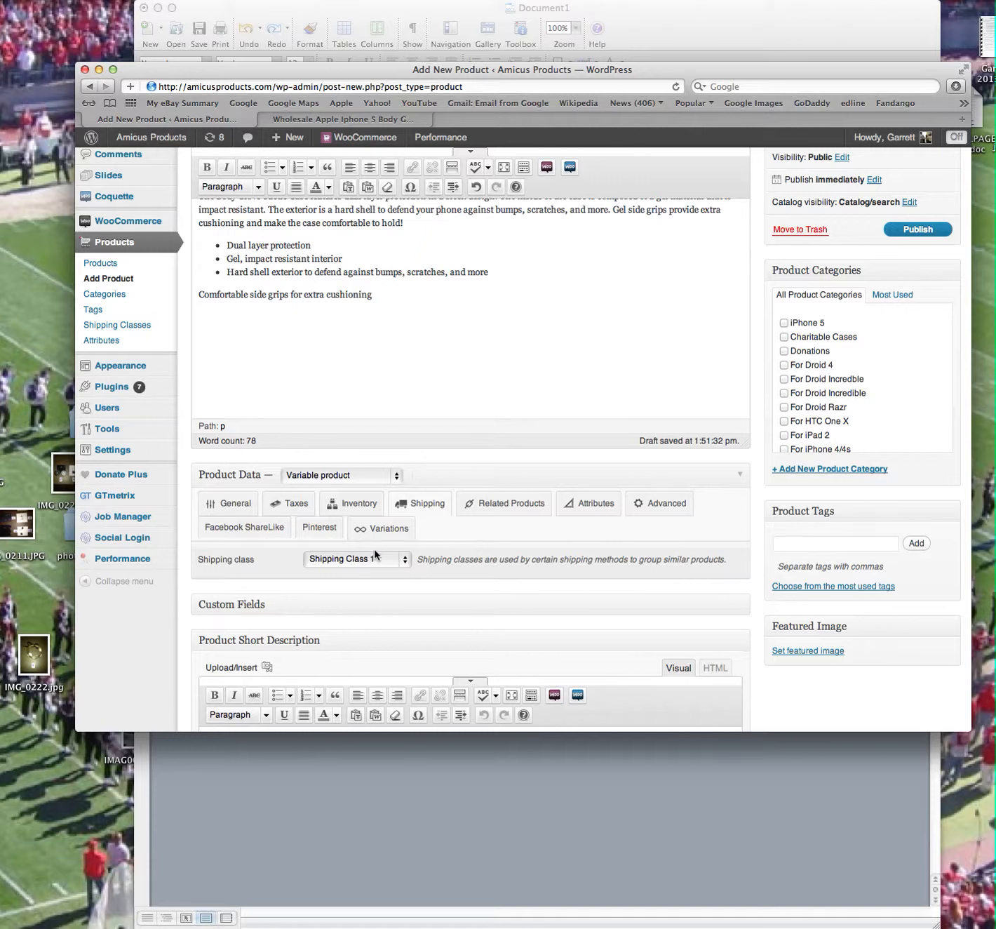
# Add the "$1 Donation" product as a cross-sell.
pyautogui.click(487, 508)
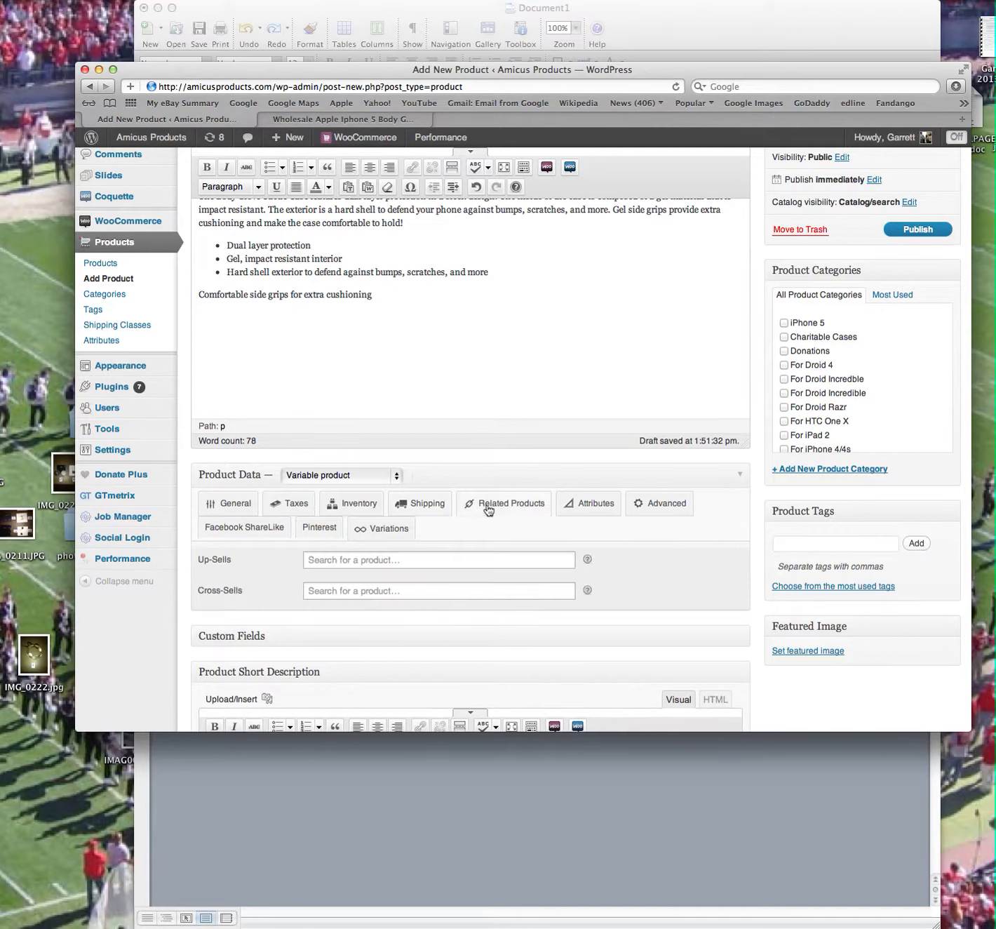
pyautogui.click(344, 589)
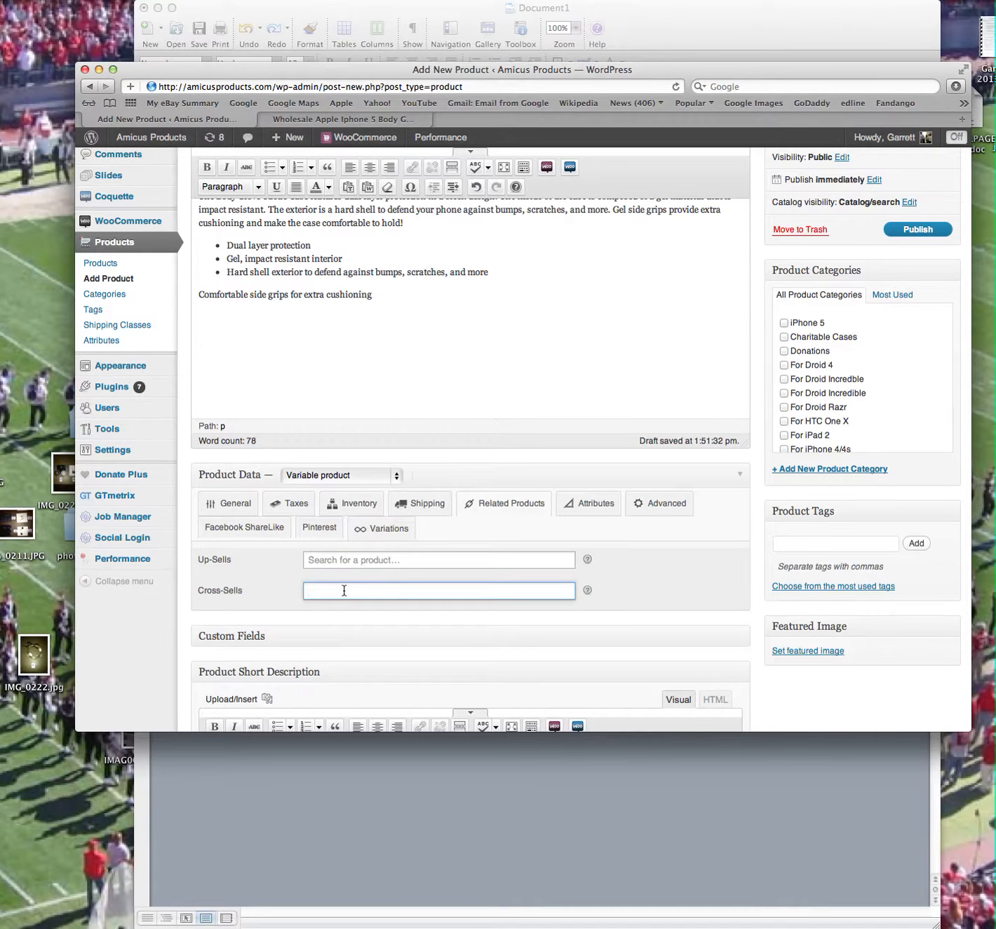
pyautogui.write('$1')
pyautogui.scroll(1, 522, 440)
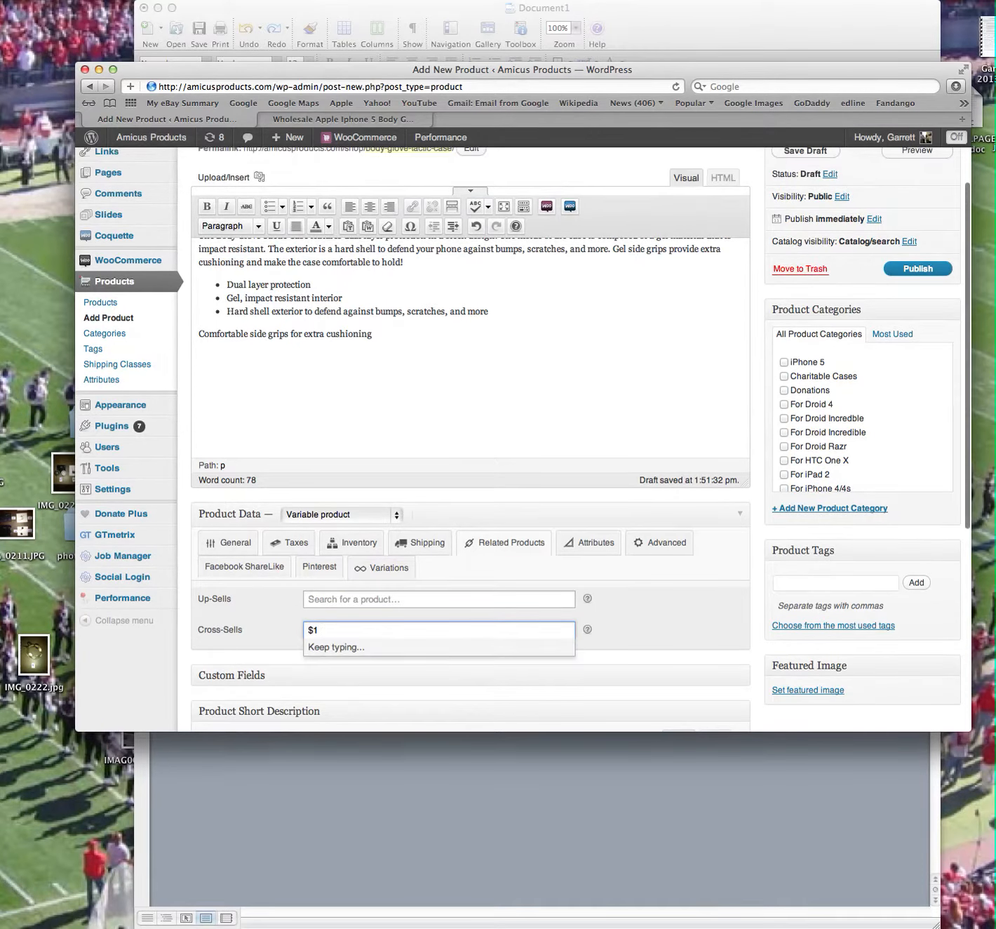
pyautogui.write('Dona')
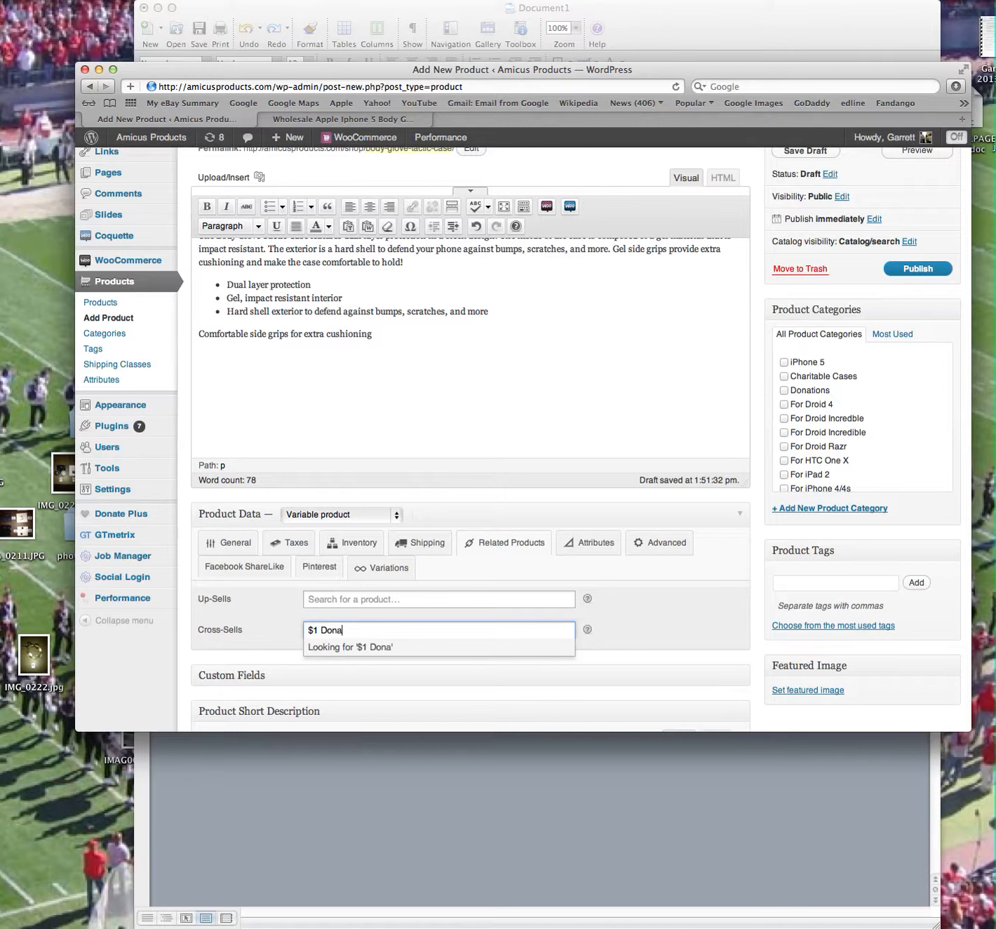
pyautogui.write('tion')
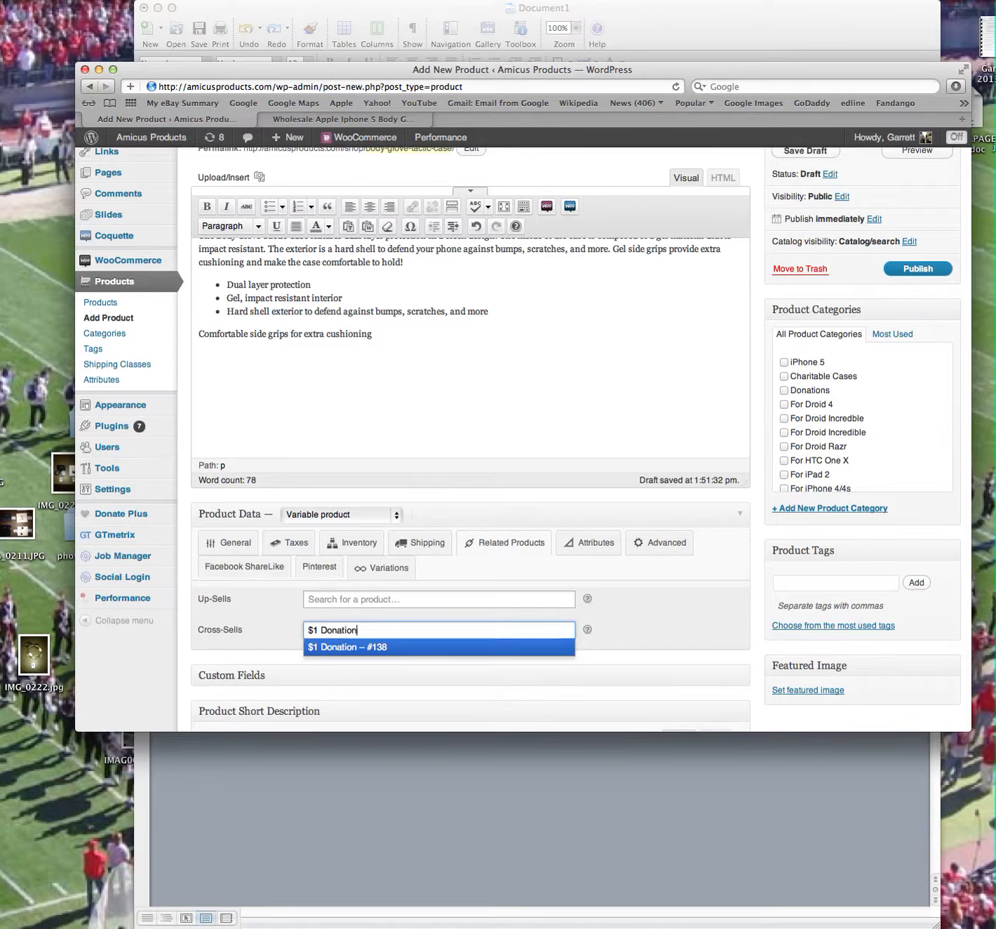
pyautogui.click(372, 647)
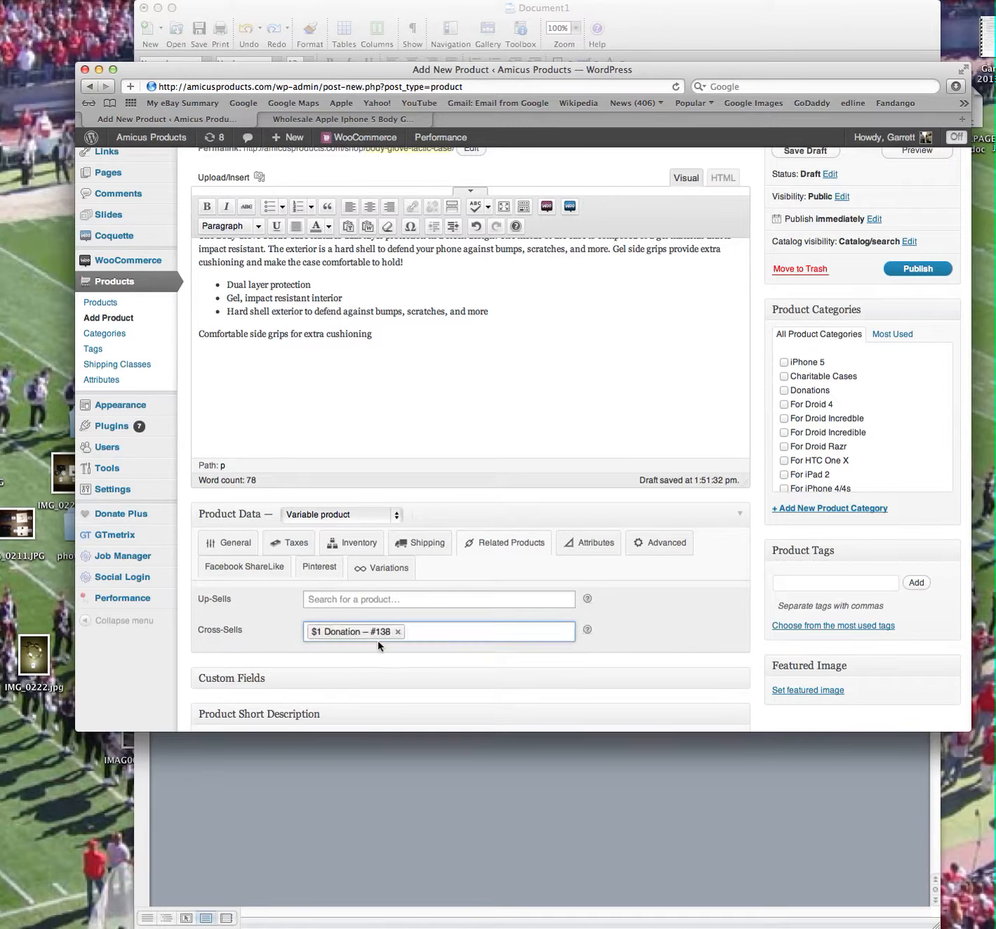
pyautogui.click(266, 635)
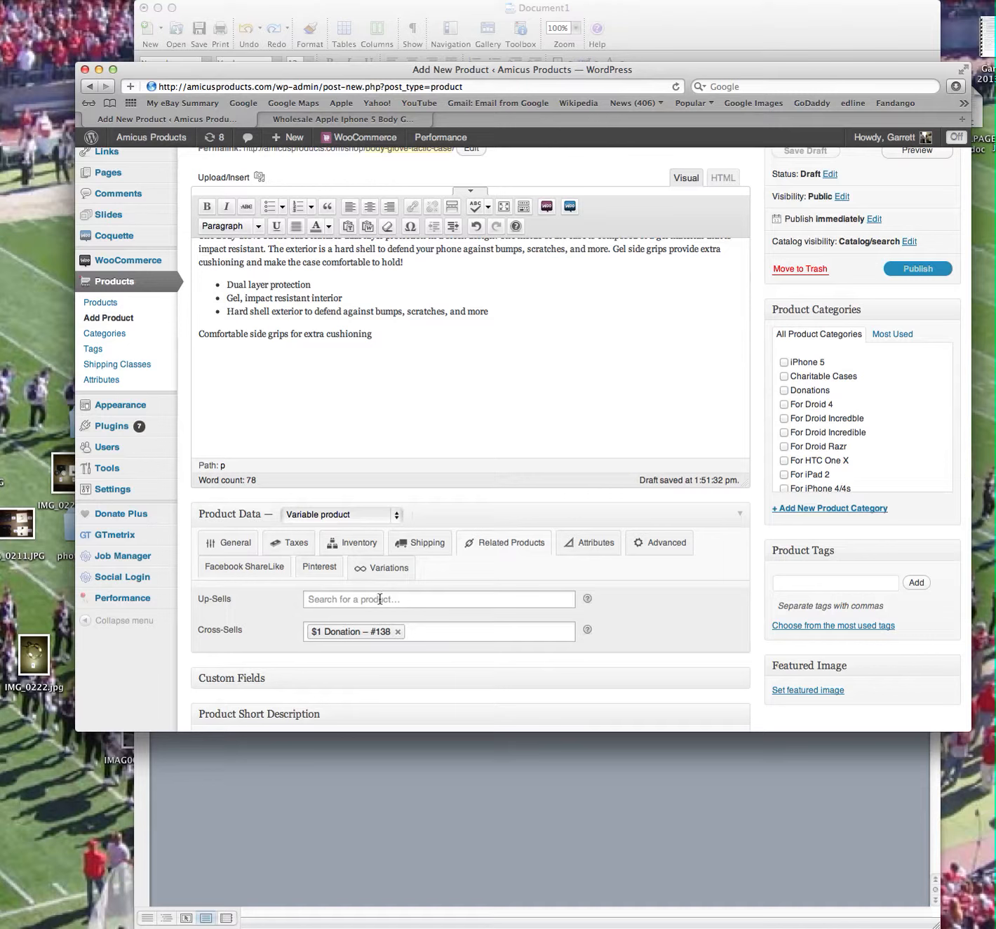
# Check the supplier's iPhone 5 listing for the available Body Glove Tactic Case colors, and return to the product's attributes.
pyautogui.click(603, 542)
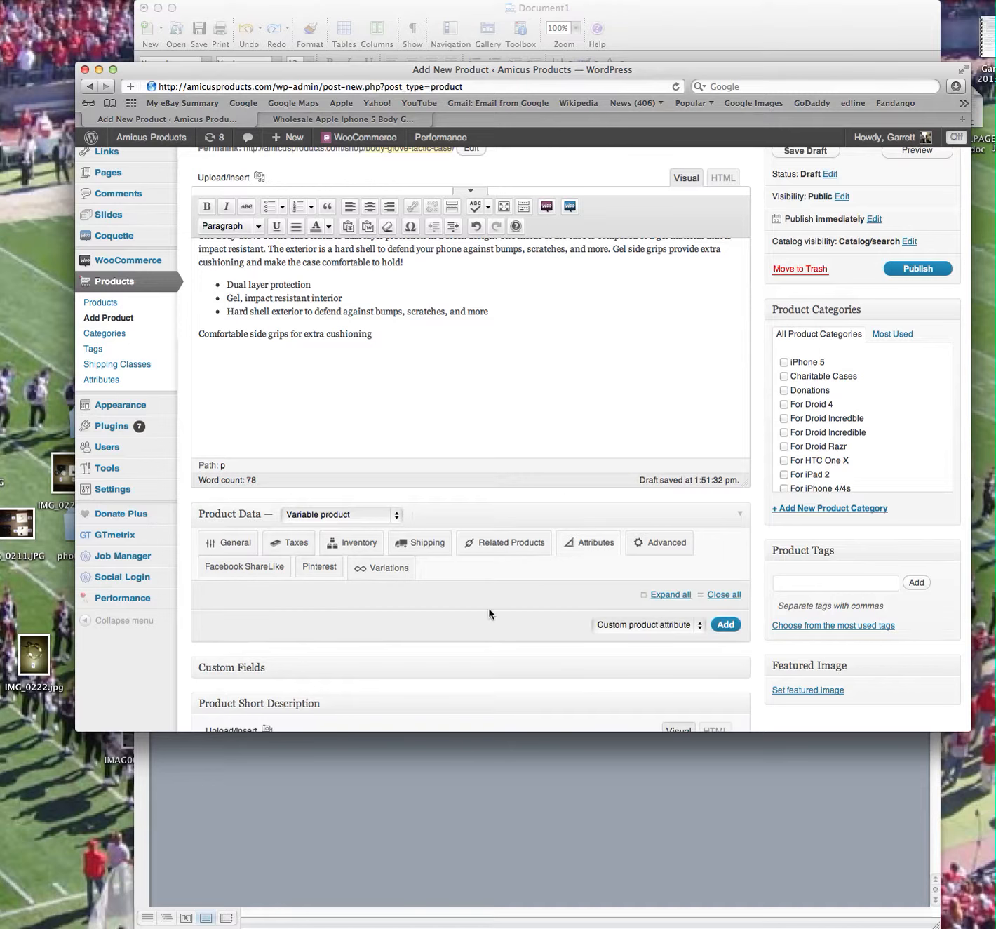
pyautogui.click(368, 120)
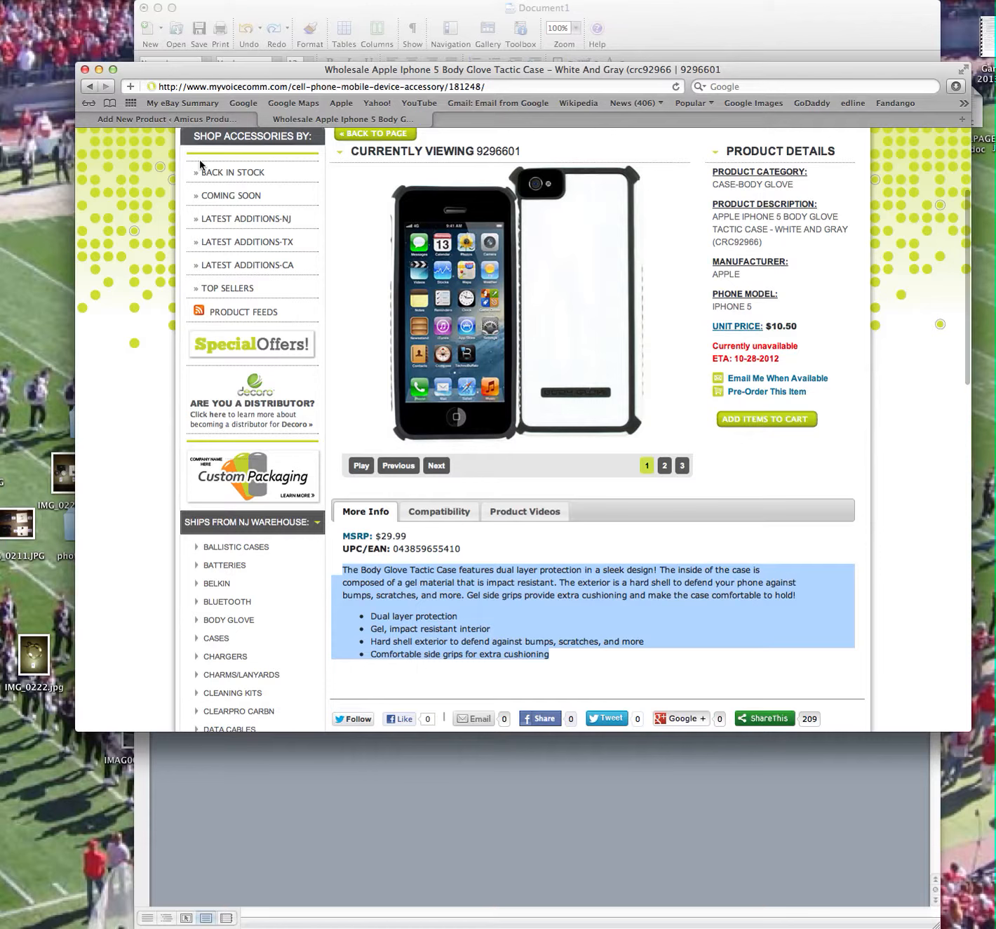
pyautogui.click(88, 87)
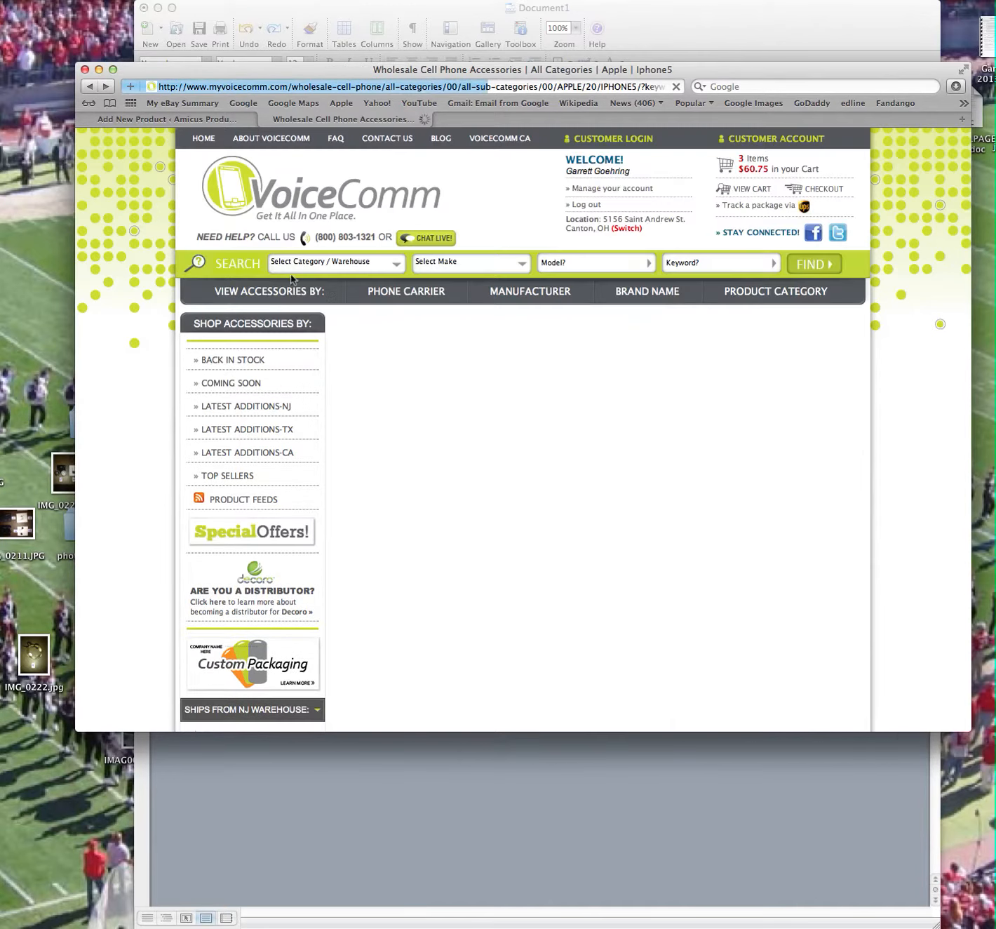
pyautogui.scroll(-3, 545, 630)
pyautogui.scroll(-10, 545, 629)
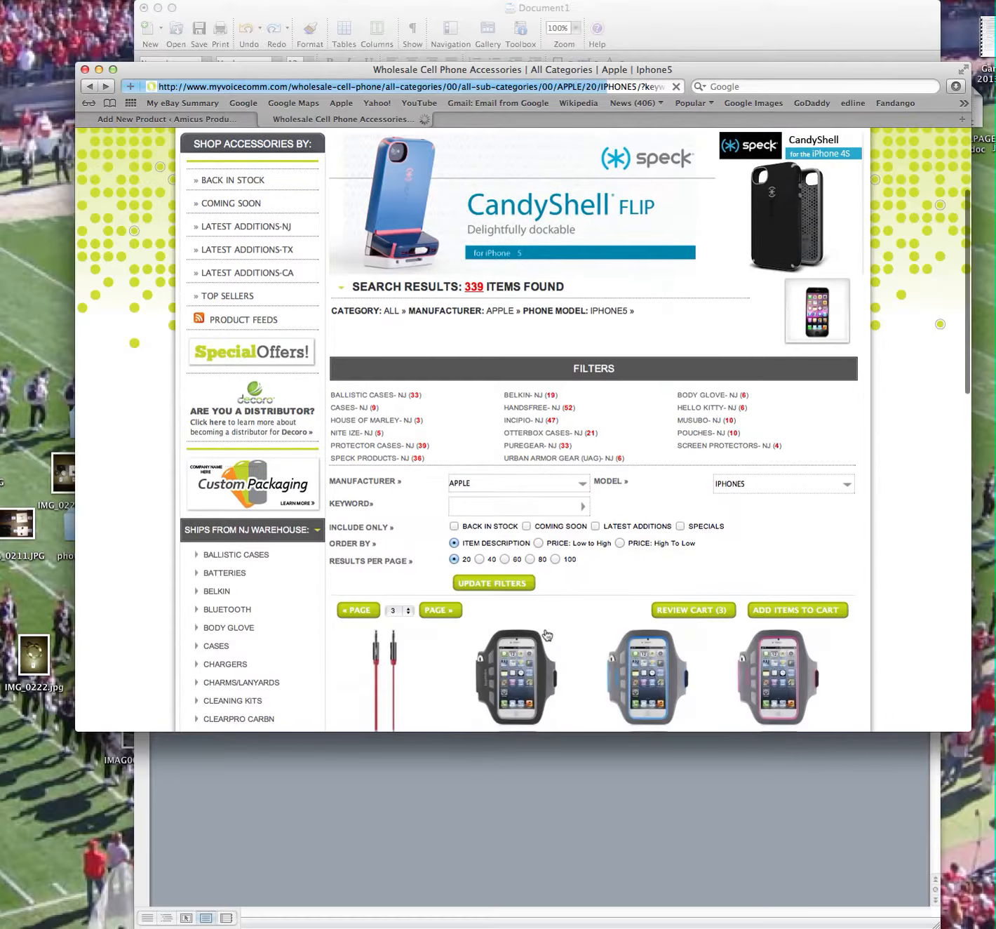
pyautogui.scroll(-8, 545, 632)
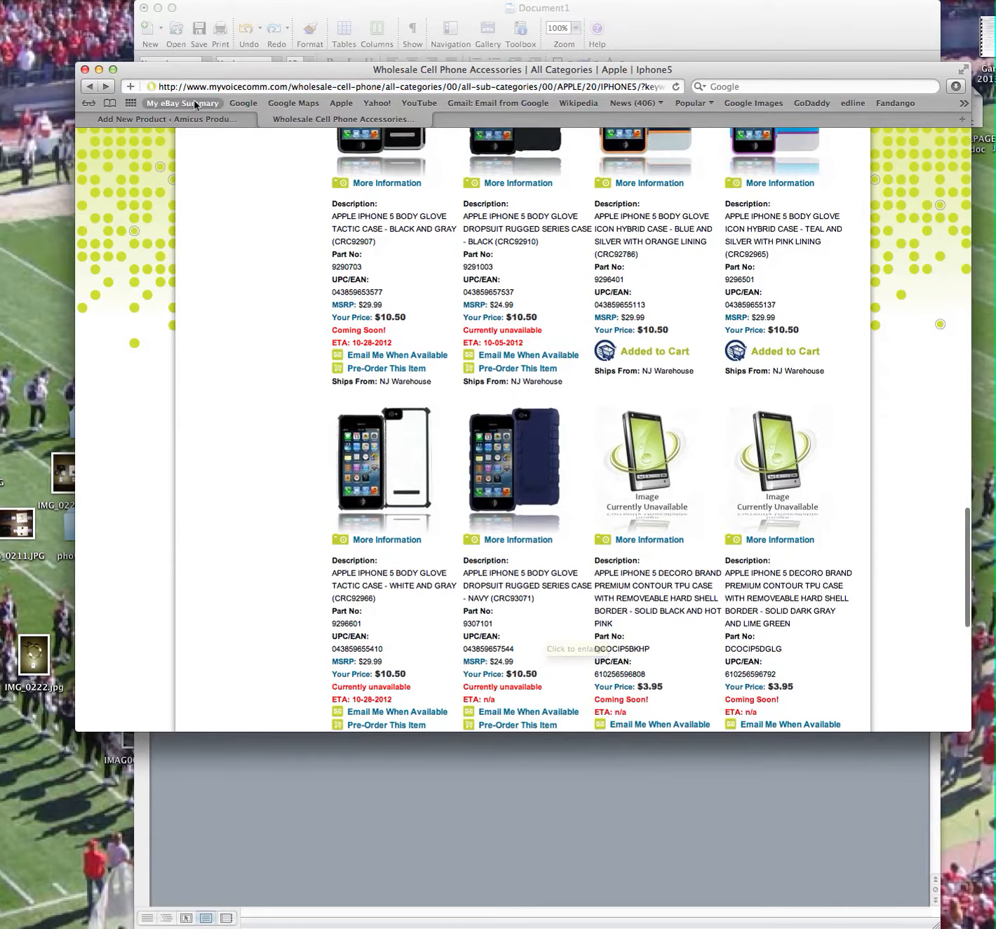
pyautogui.click(184, 119)
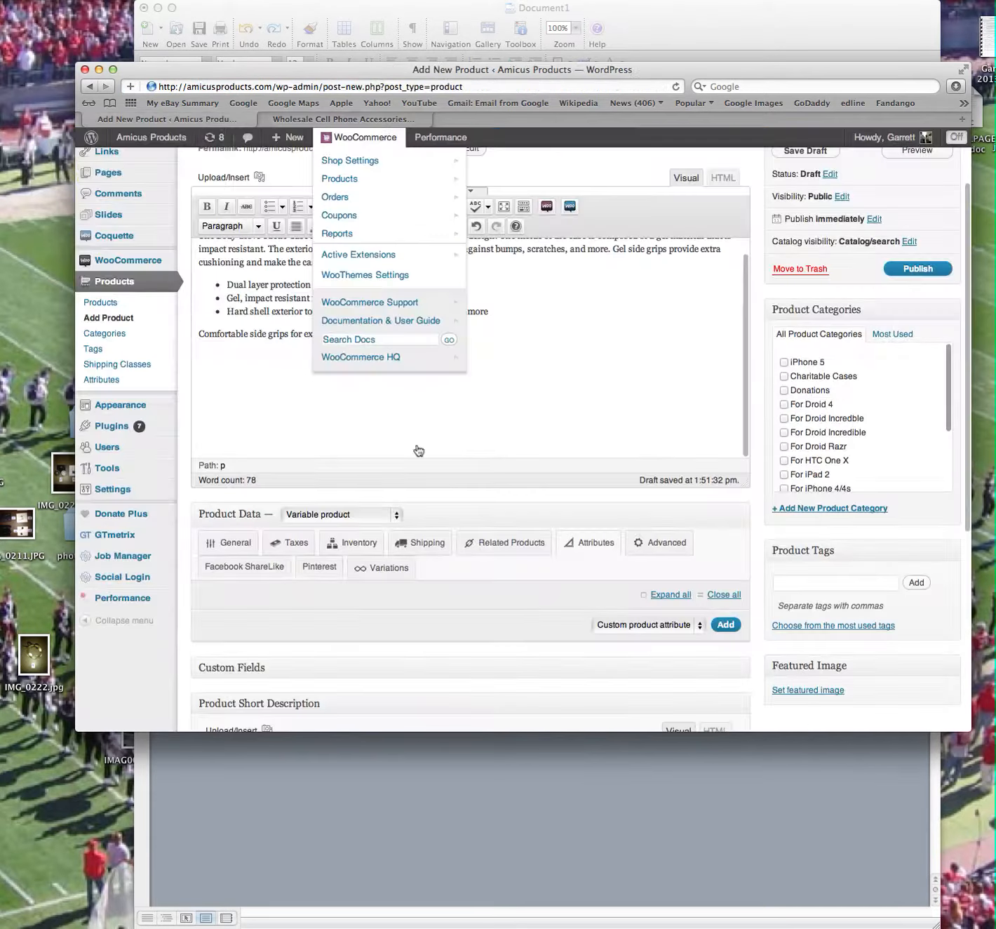
# Add the Color attribute to the product and search its terms for "Whi".
pyautogui.click(684, 625)
pyautogui.click(659, 637)
pyautogui.click(725, 624)
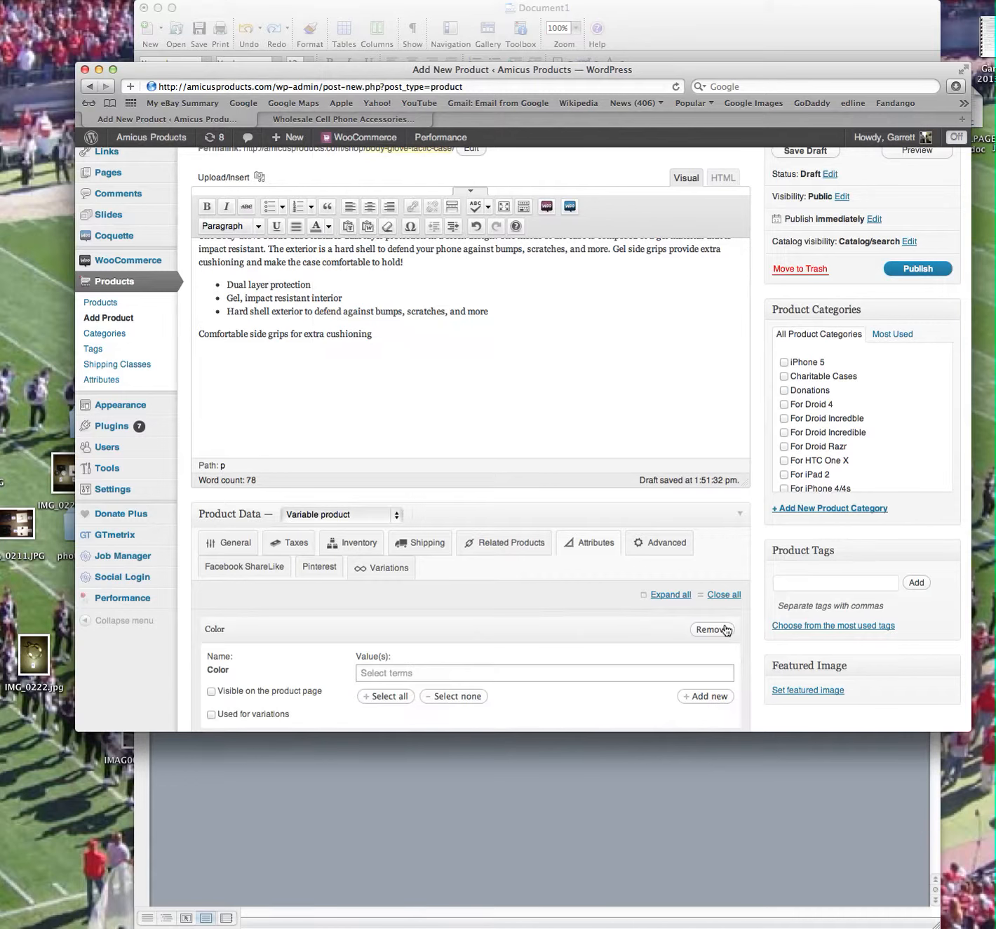
pyautogui.click(383, 670)
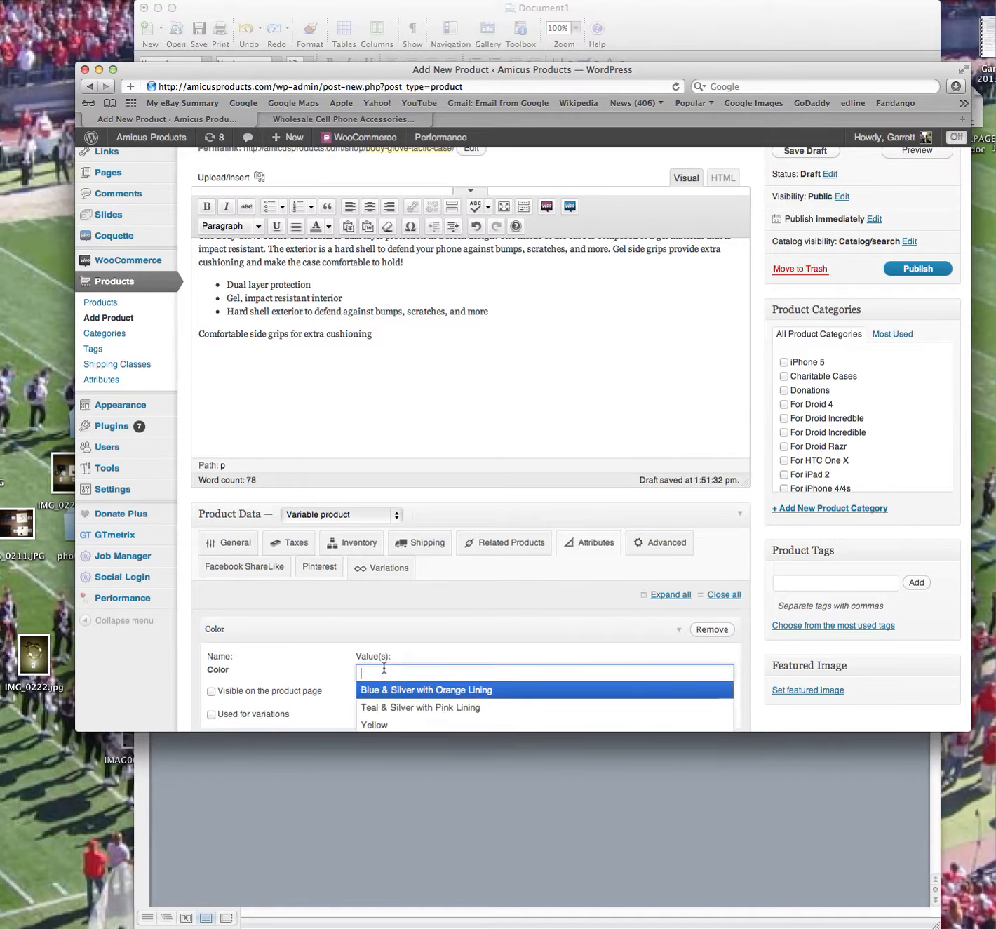
pyautogui.write('Whi')
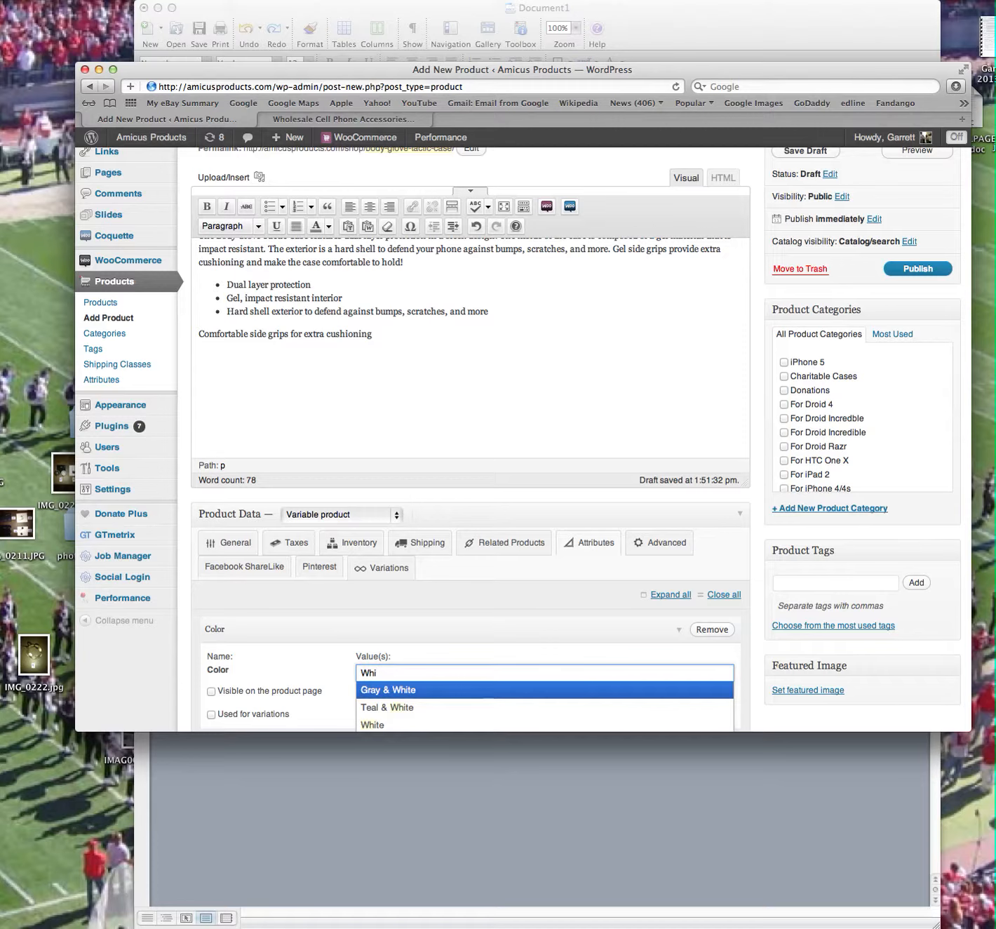
pyautogui.scroll(-2, 386, 694)
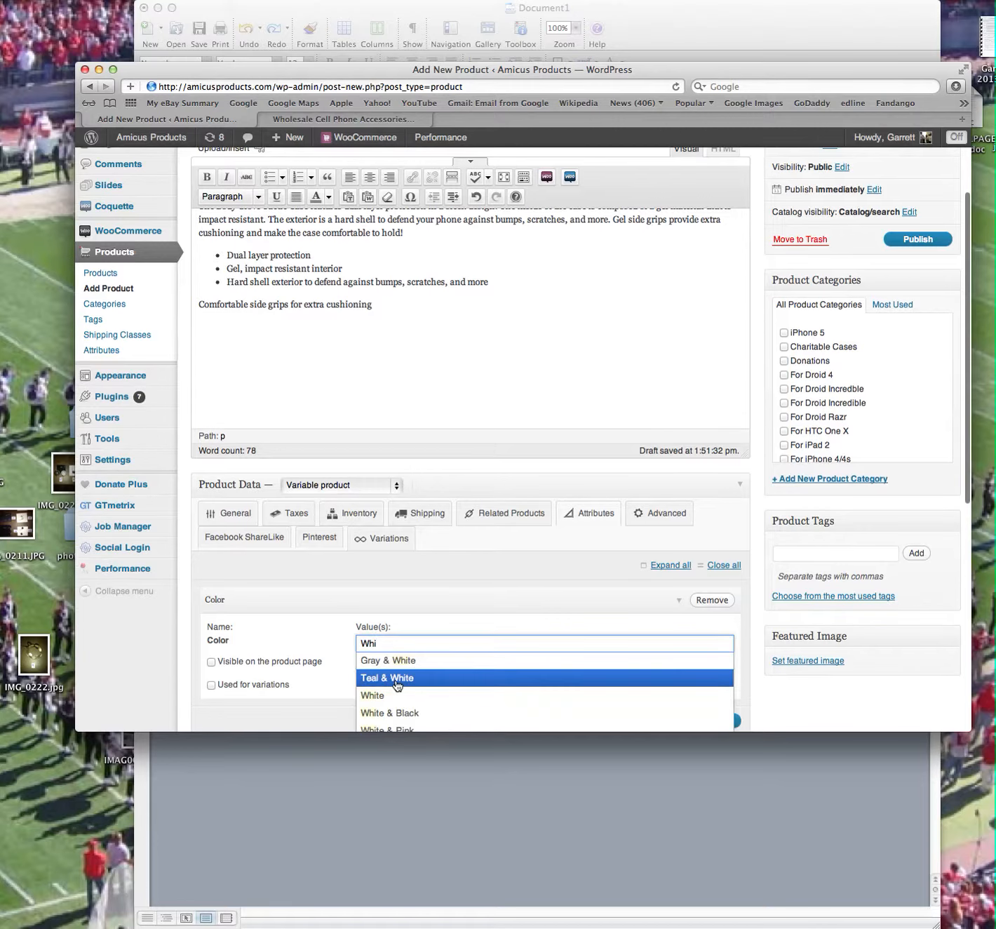
pyautogui.scroll(-3, 397, 685)
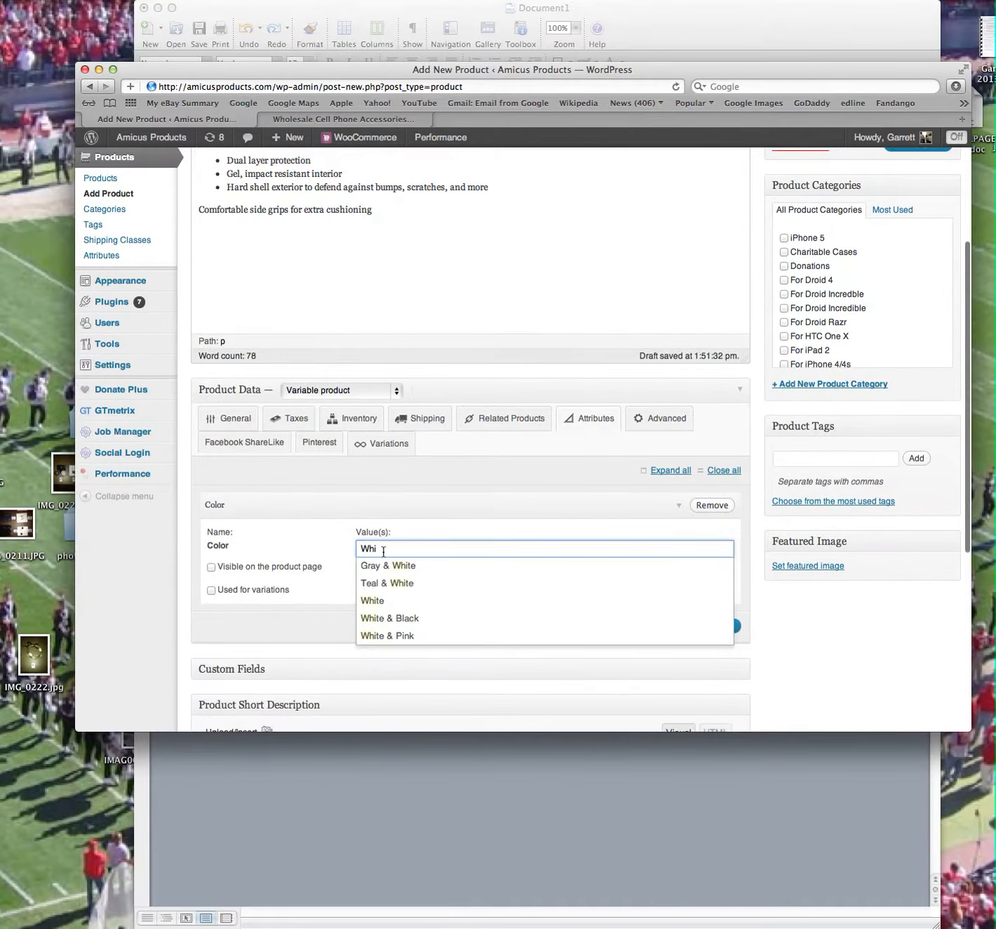
pyautogui.write('i')
pyautogui.press('BackSpace')
pyautogui.press('BackSpace')
pyautogui.press('BackSpace')
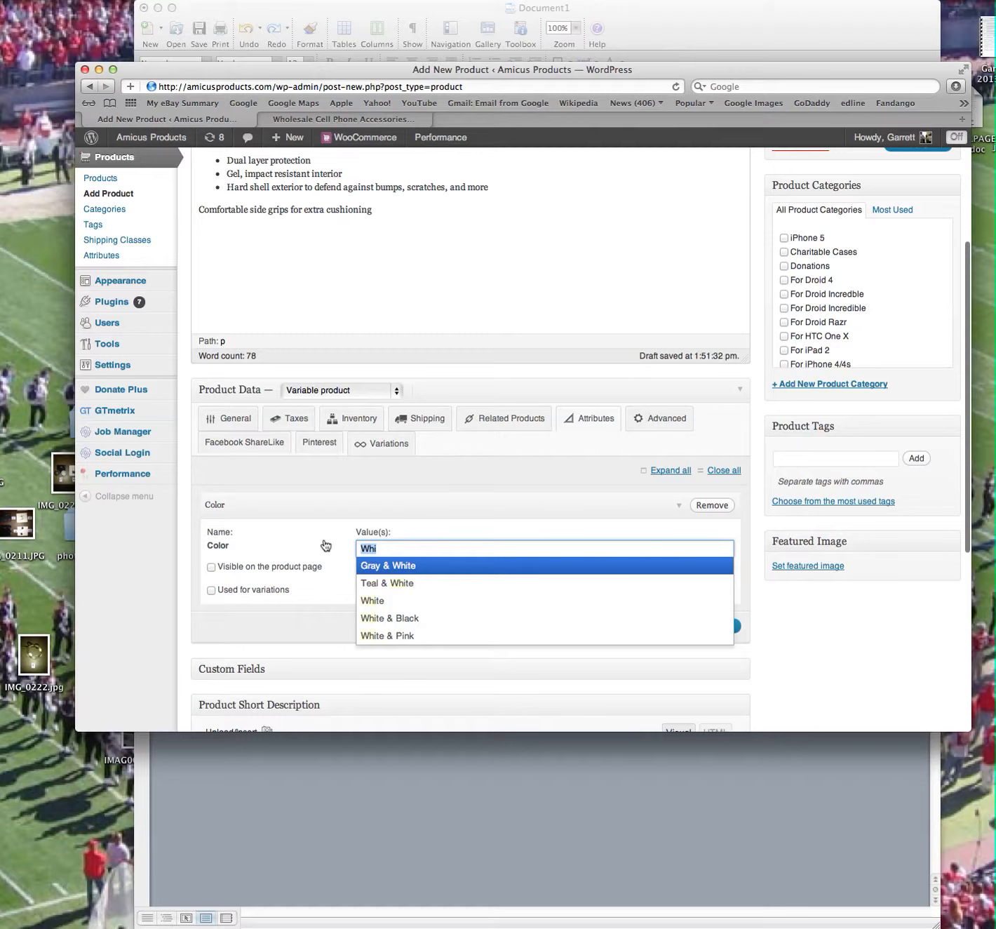
pyautogui.click(328, 539)
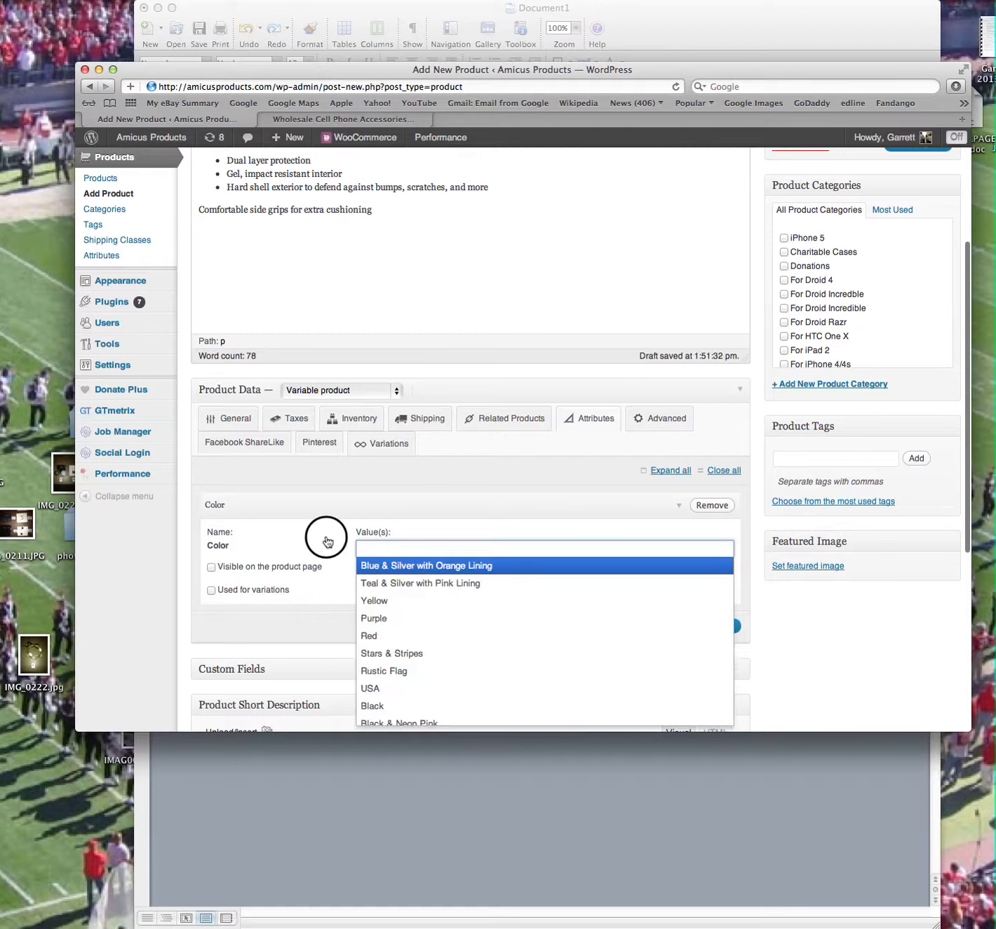
# Save the product draft and open the term configuration of the Color attribute.
pyautogui.scroll(5, 841, 287)
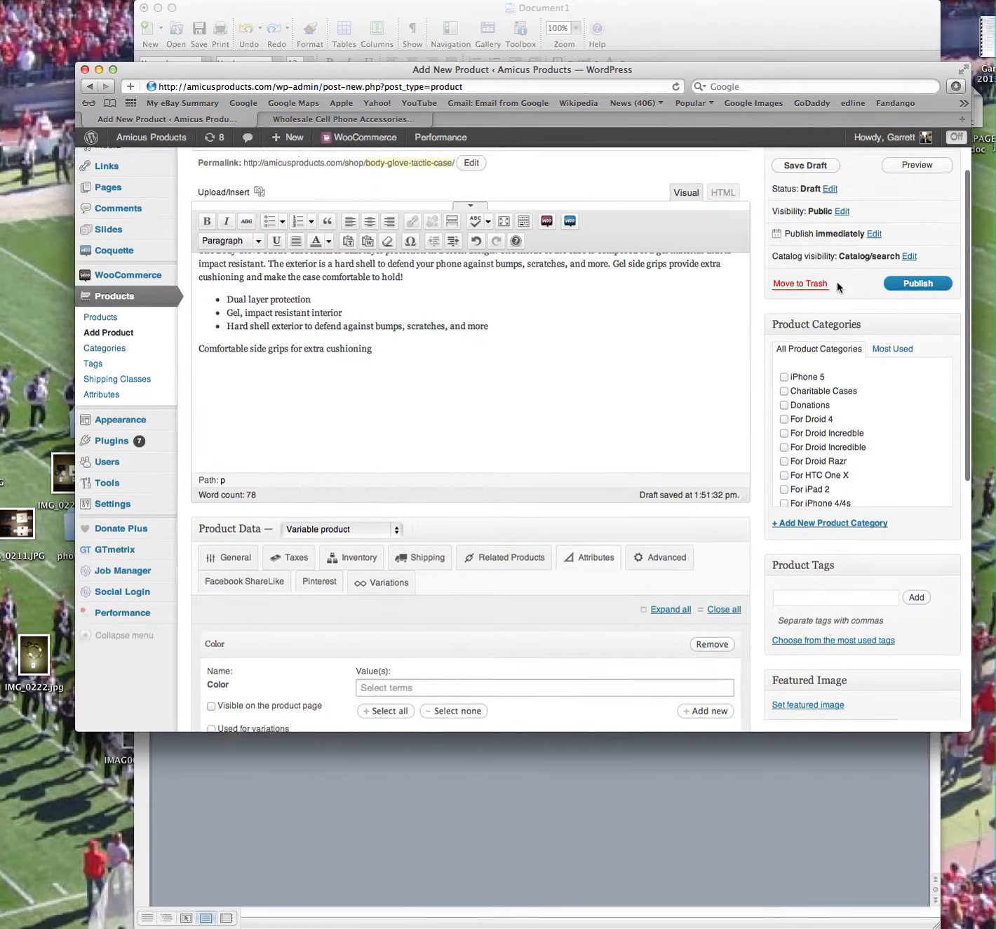
pyautogui.click(815, 205)
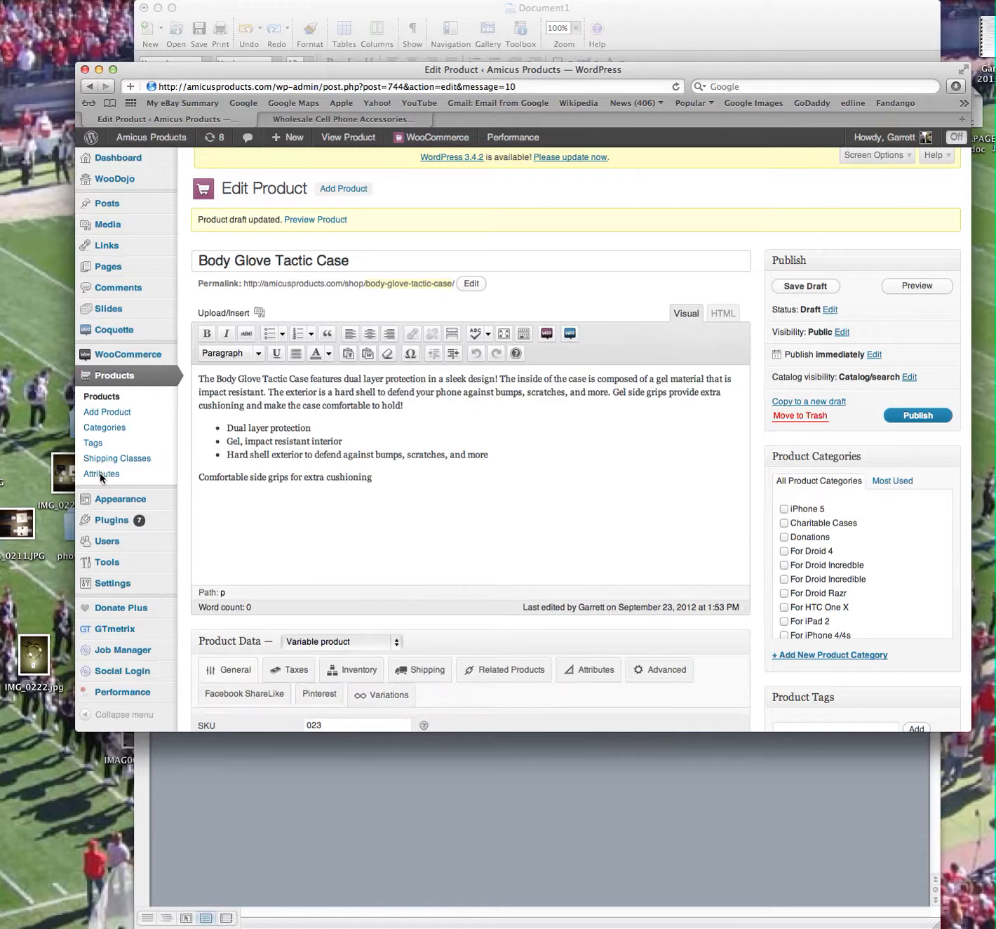
pyautogui.click(101, 474)
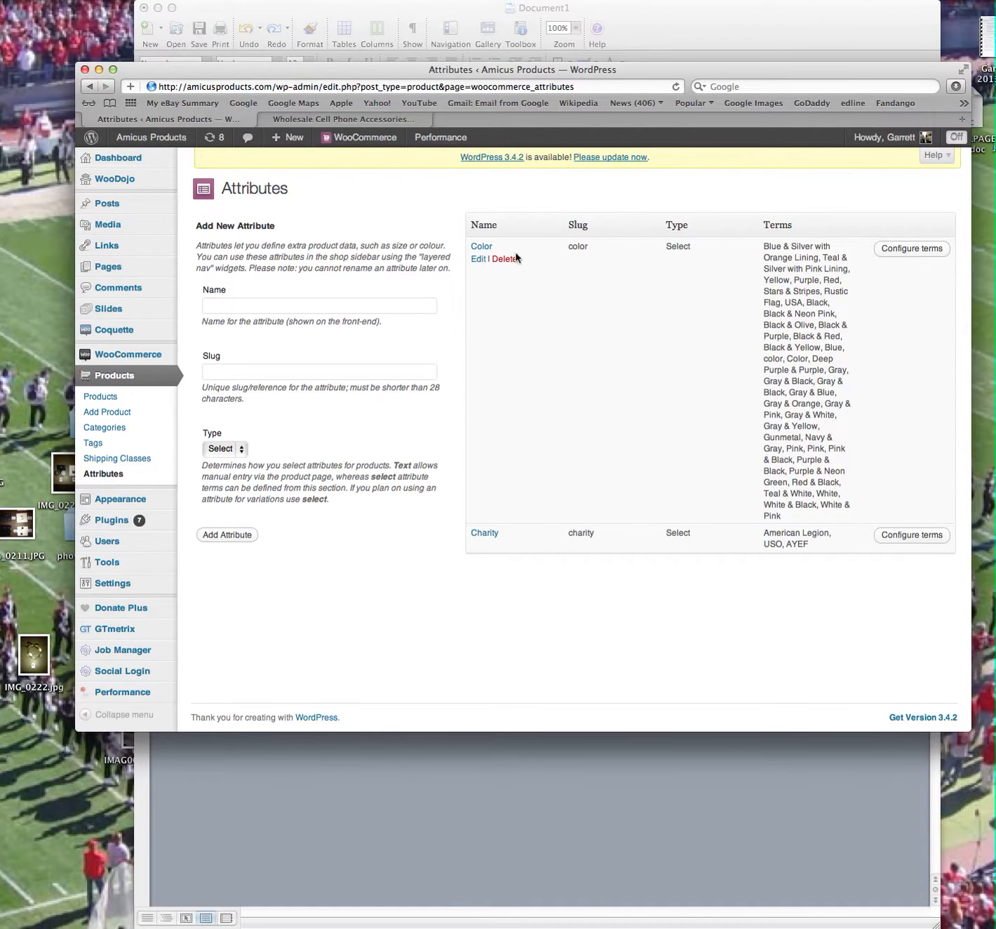
pyautogui.click(919, 249)
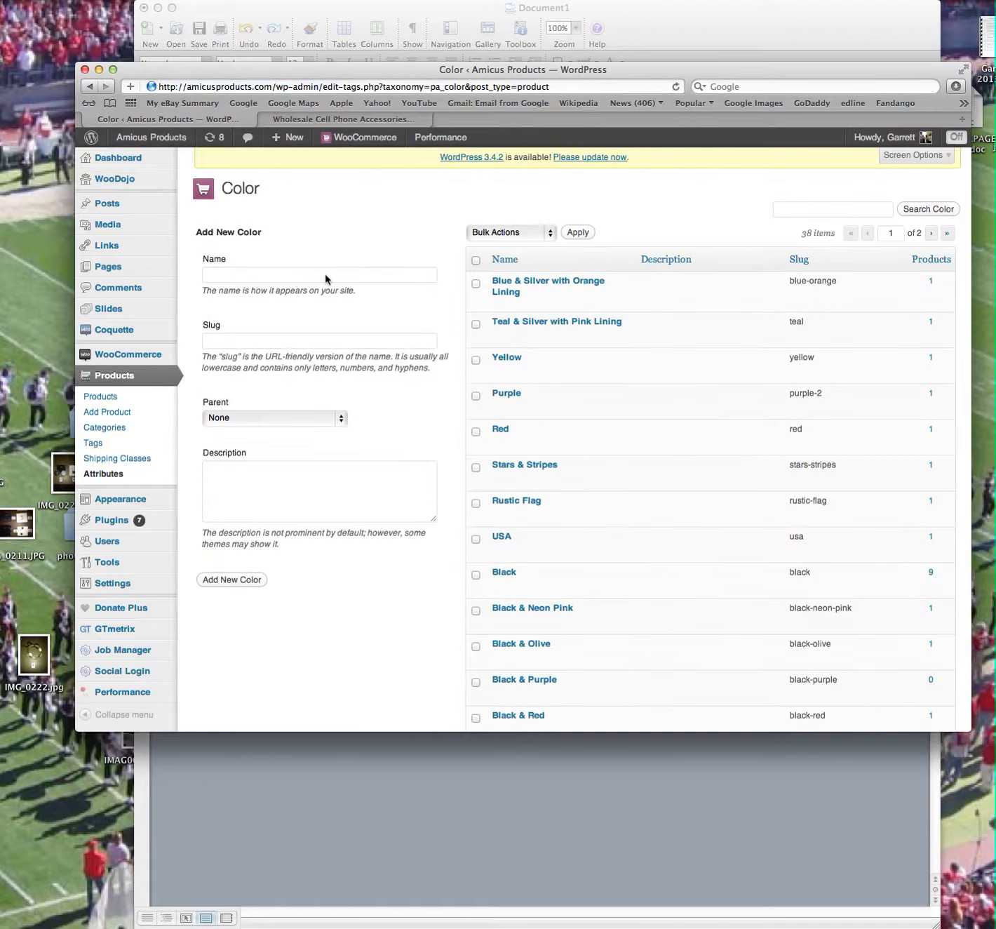
# Add the color terms Black & Gray with slug blackgray and White & Gray with slug whitegray.
pyautogui.click(318, 275)
pyautogui.scroll(-2, 318, 276)
pyautogui.write('Black & Gray')
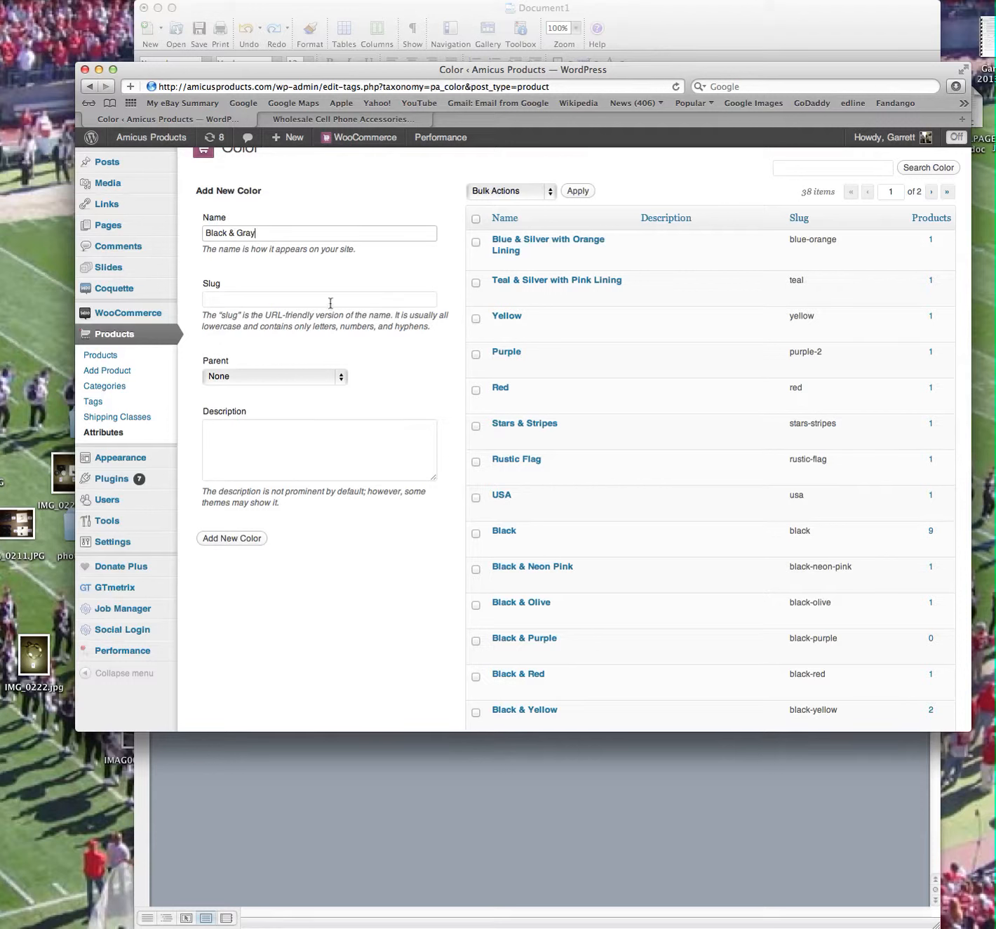
pyautogui.click(330, 303)
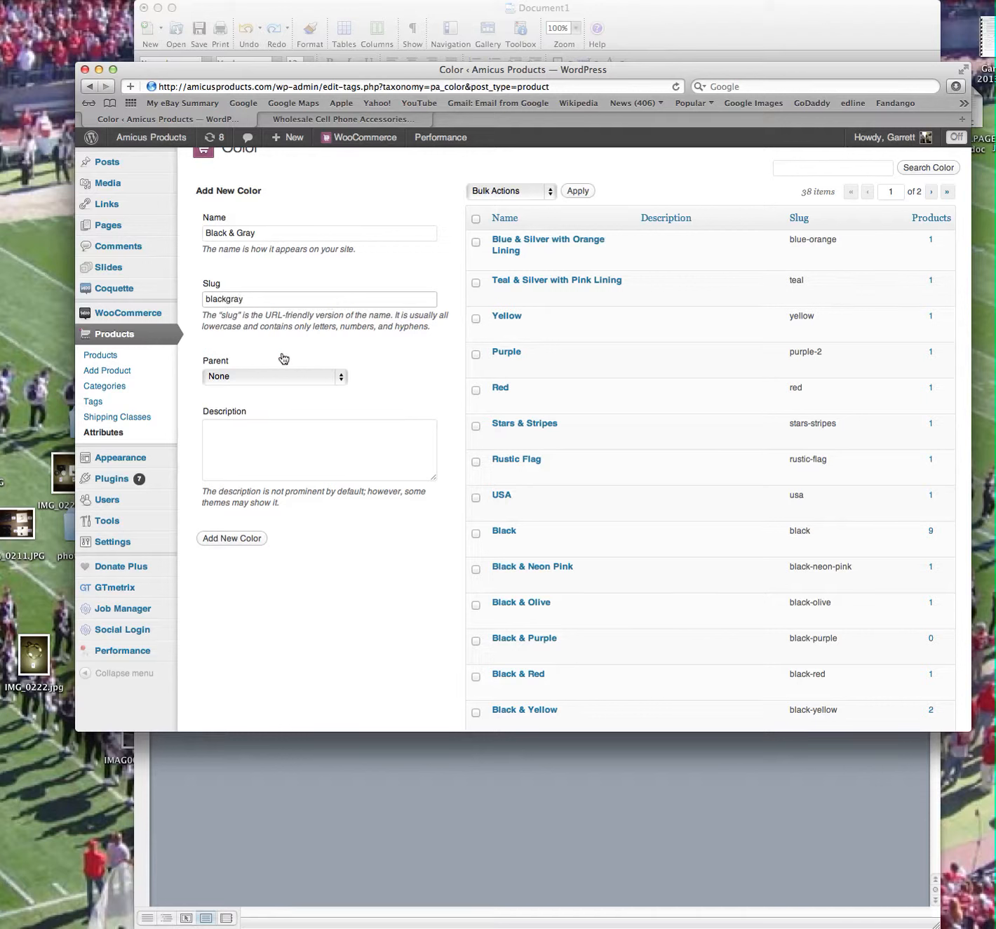
pyautogui.click(235, 537)
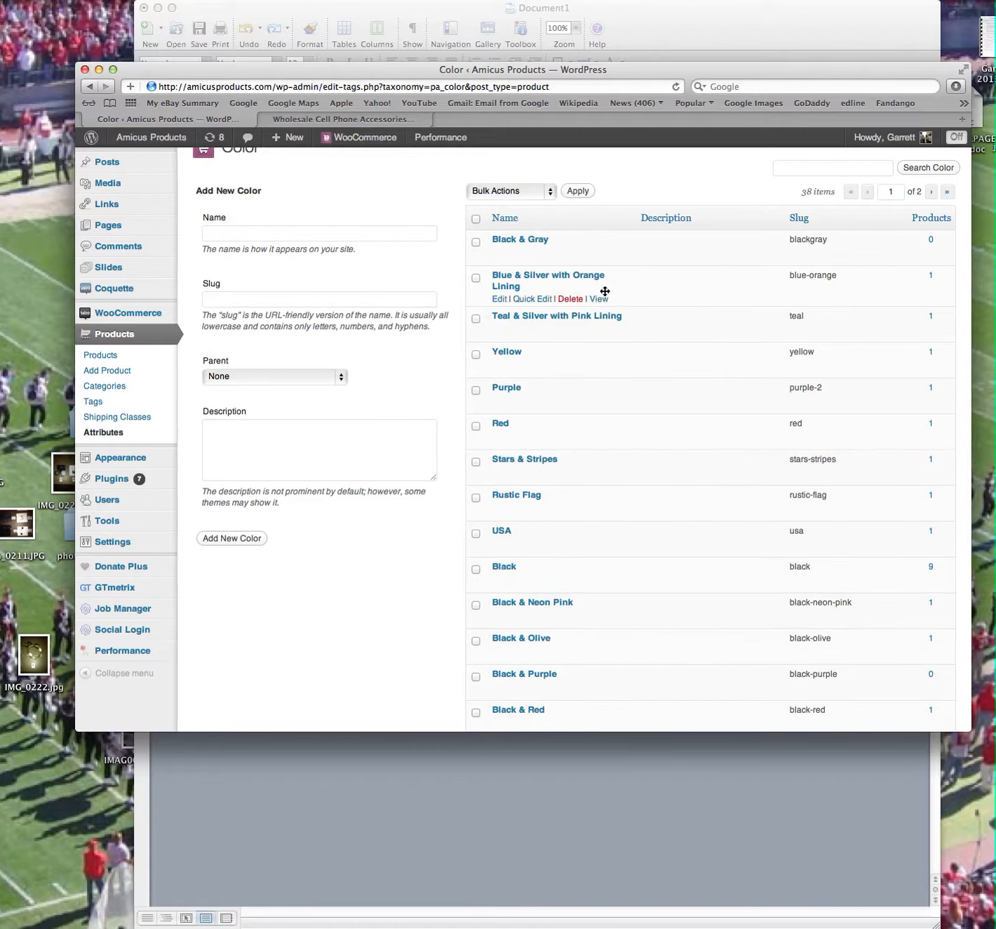
pyautogui.click(277, 235)
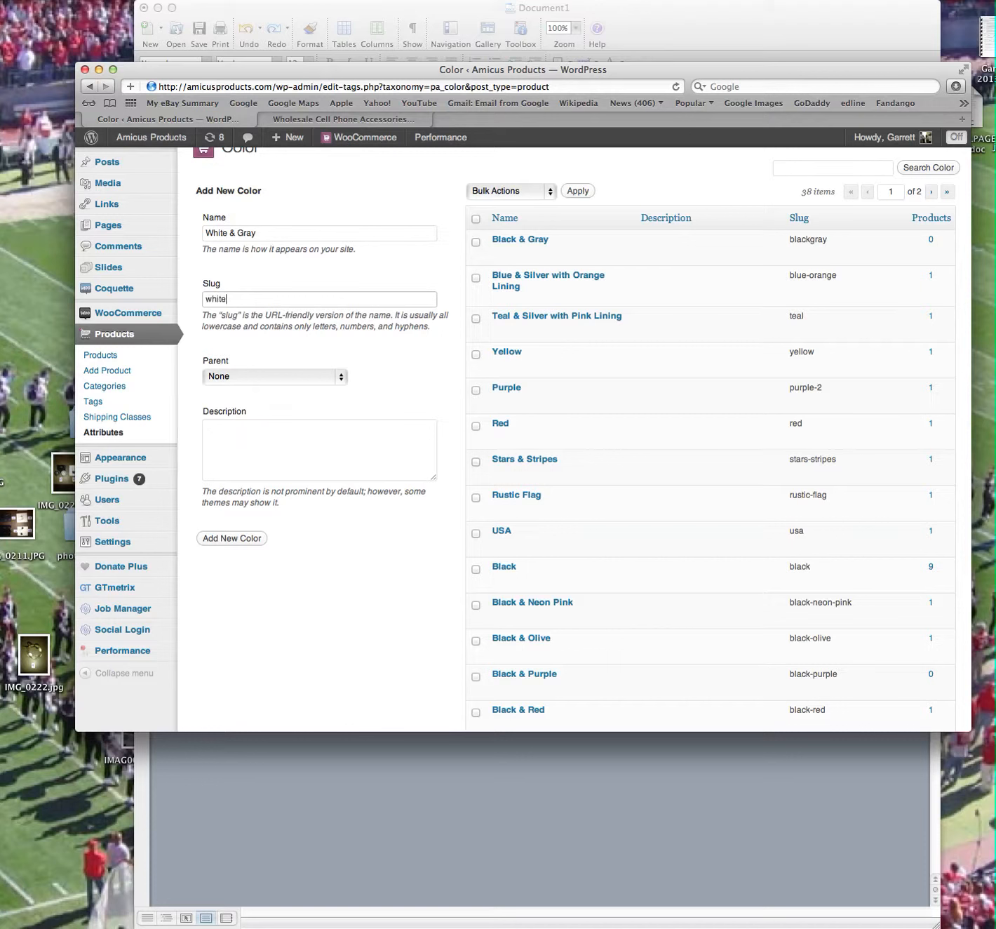
pyautogui.click(210, 537)
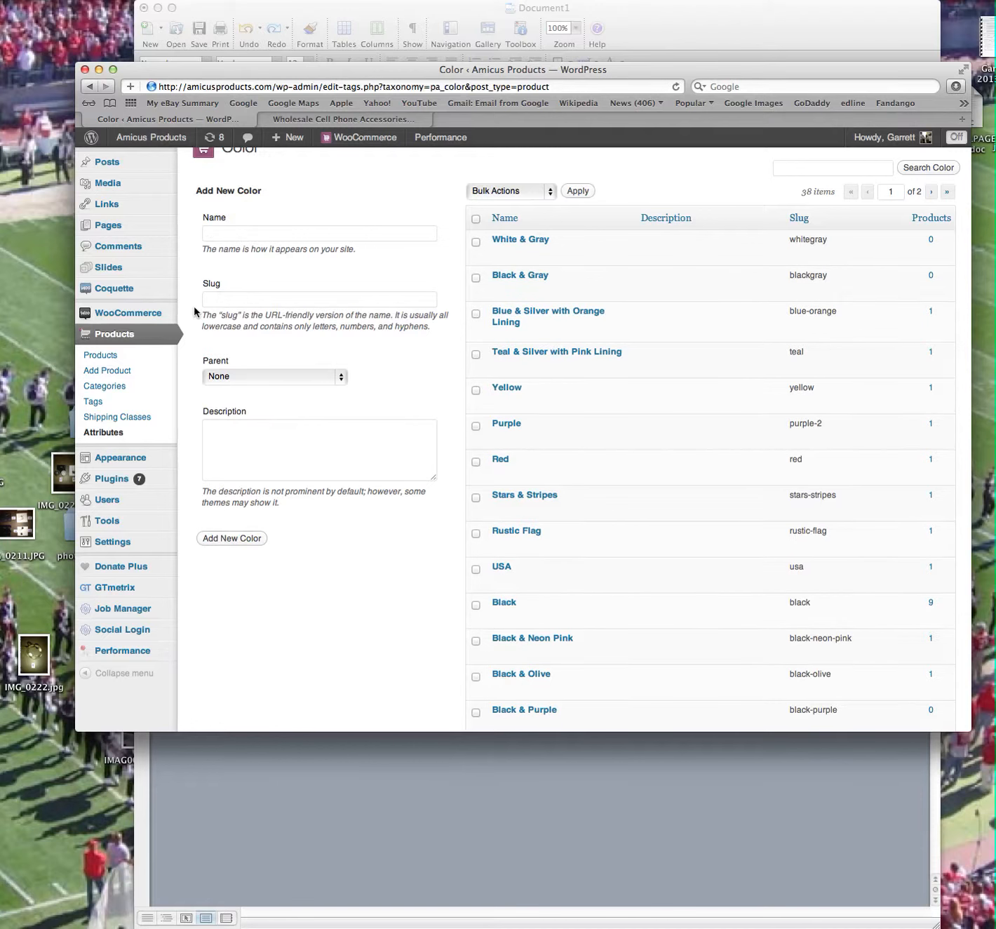
# Reopen the Body Glove Tactic Case draft with SKU 023 and add the Color attribute to it.
pyautogui.click(107, 355)
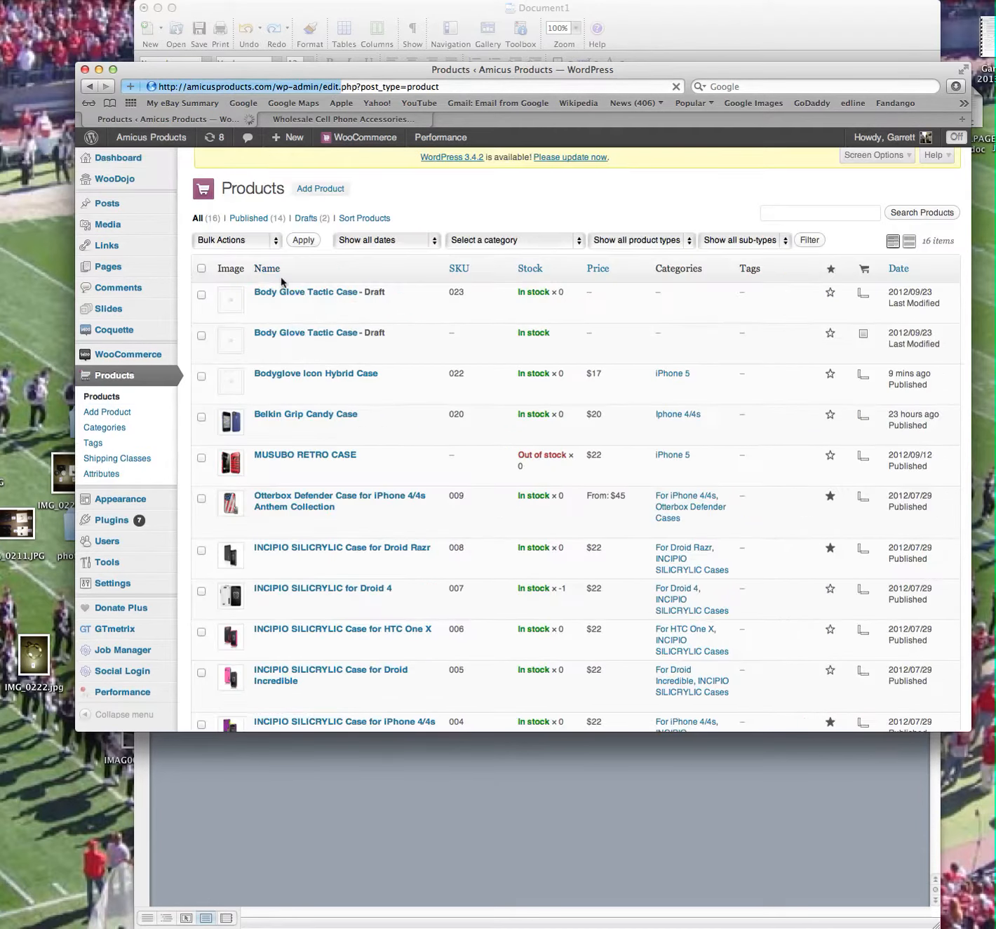
pyautogui.click(290, 294)
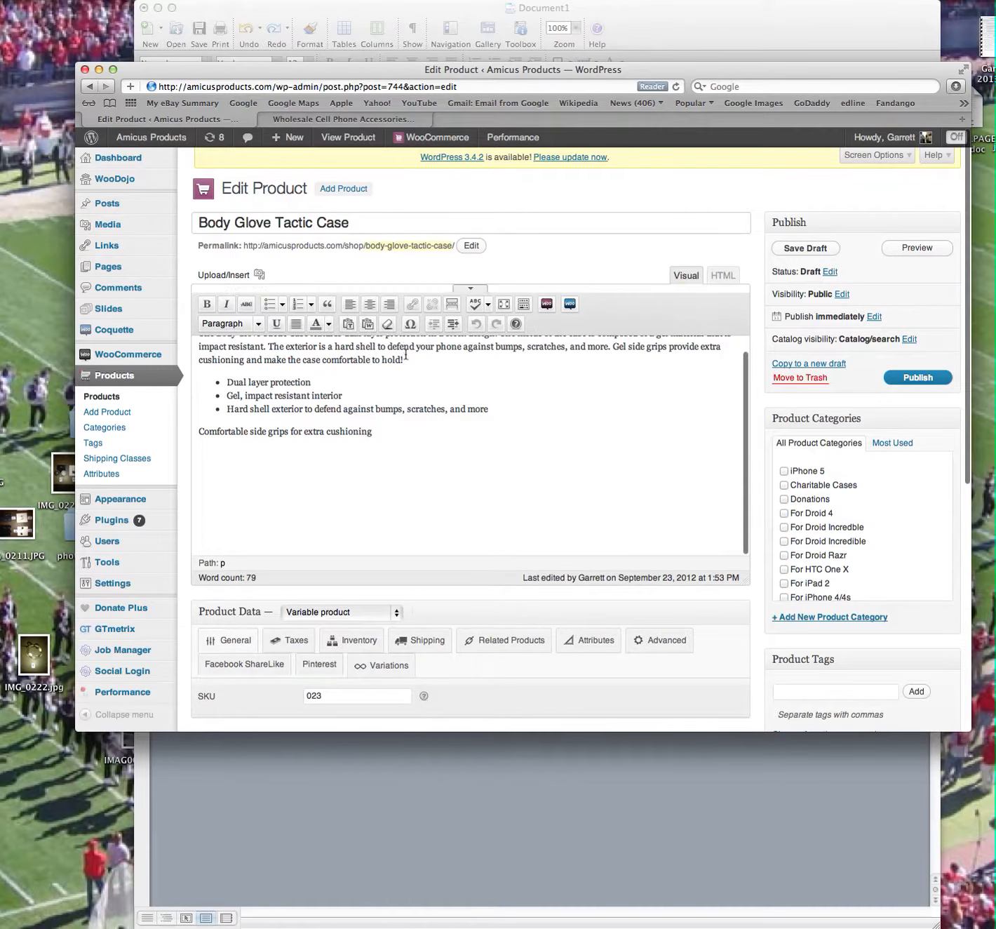
pyautogui.scroll(-3, 407, 358)
pyautogui.scroll(-2, 404, 356)
pyautogui.click(564, 412)
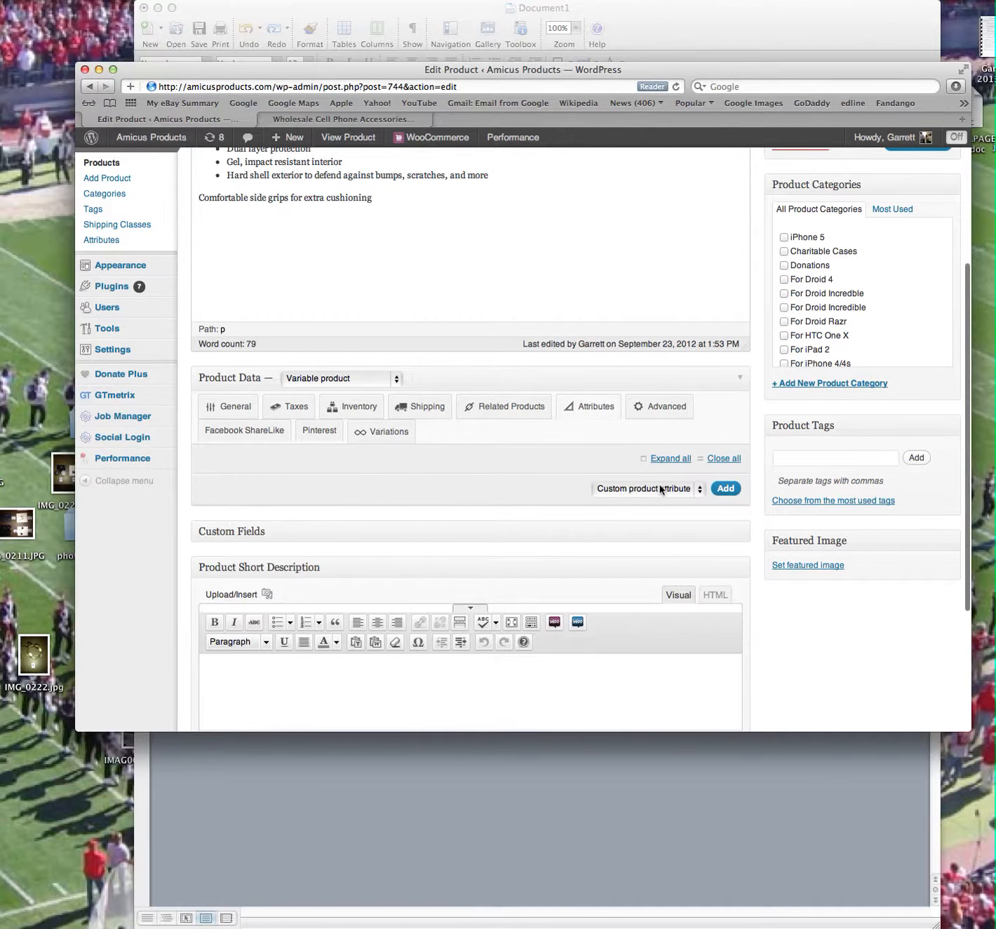
pyautogui.click(663, 489)
pyautogui.click(651, 505)
pyautogui.click(725, 488)
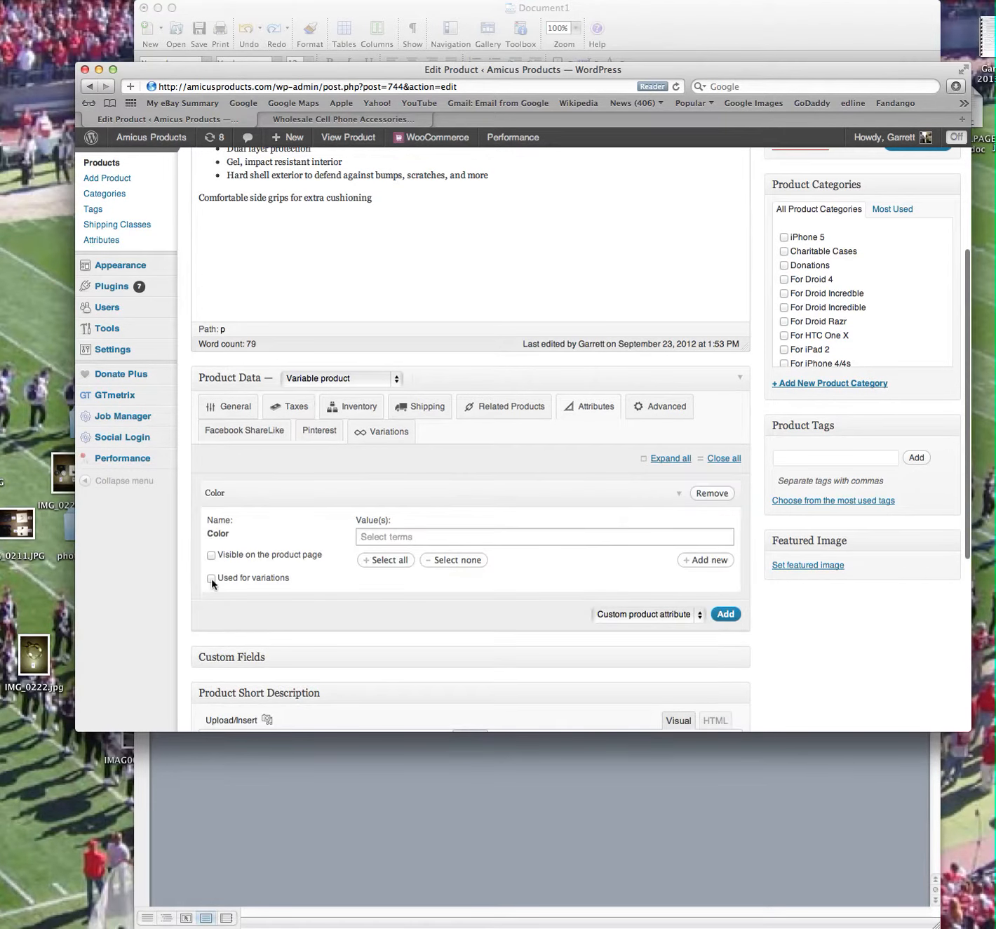
# Mark the Color attribute as used for variations and give it the values White & Gray and Black & Gray.
pyautogui.click(430, 534)
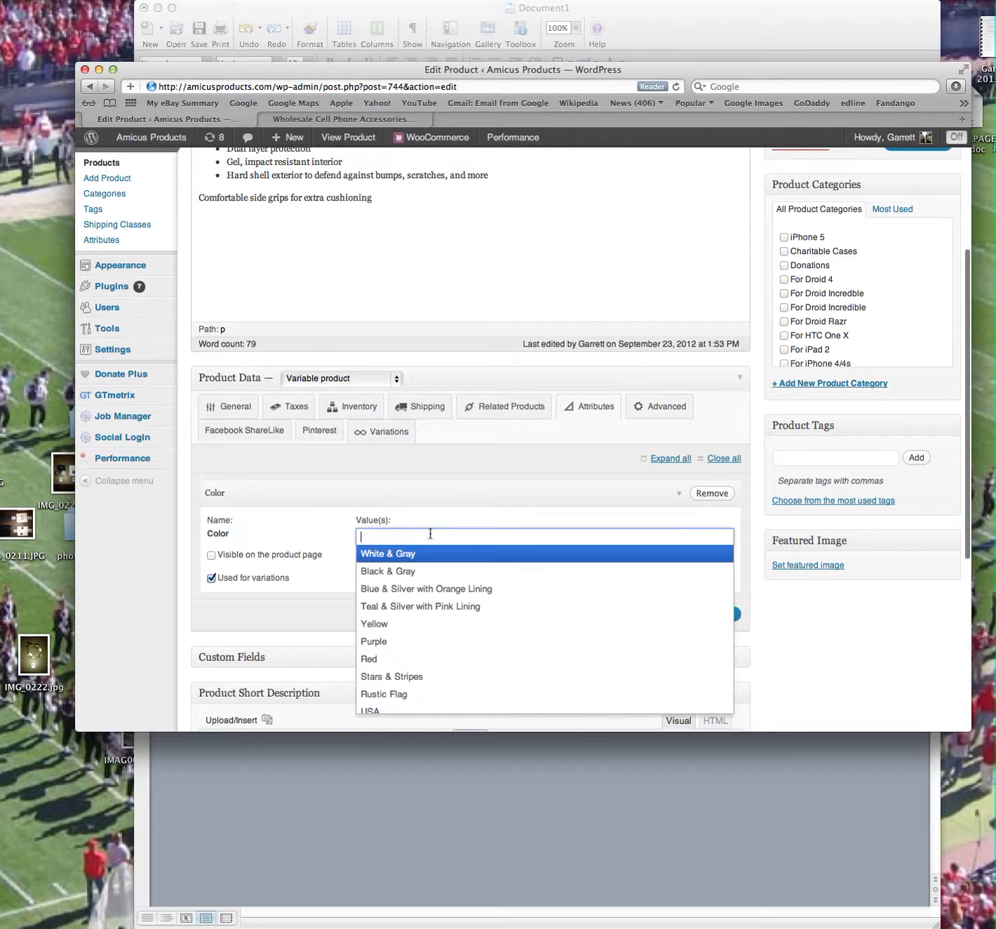
pyautogui.click(424, 554)
pyautogui.click(468, 535)
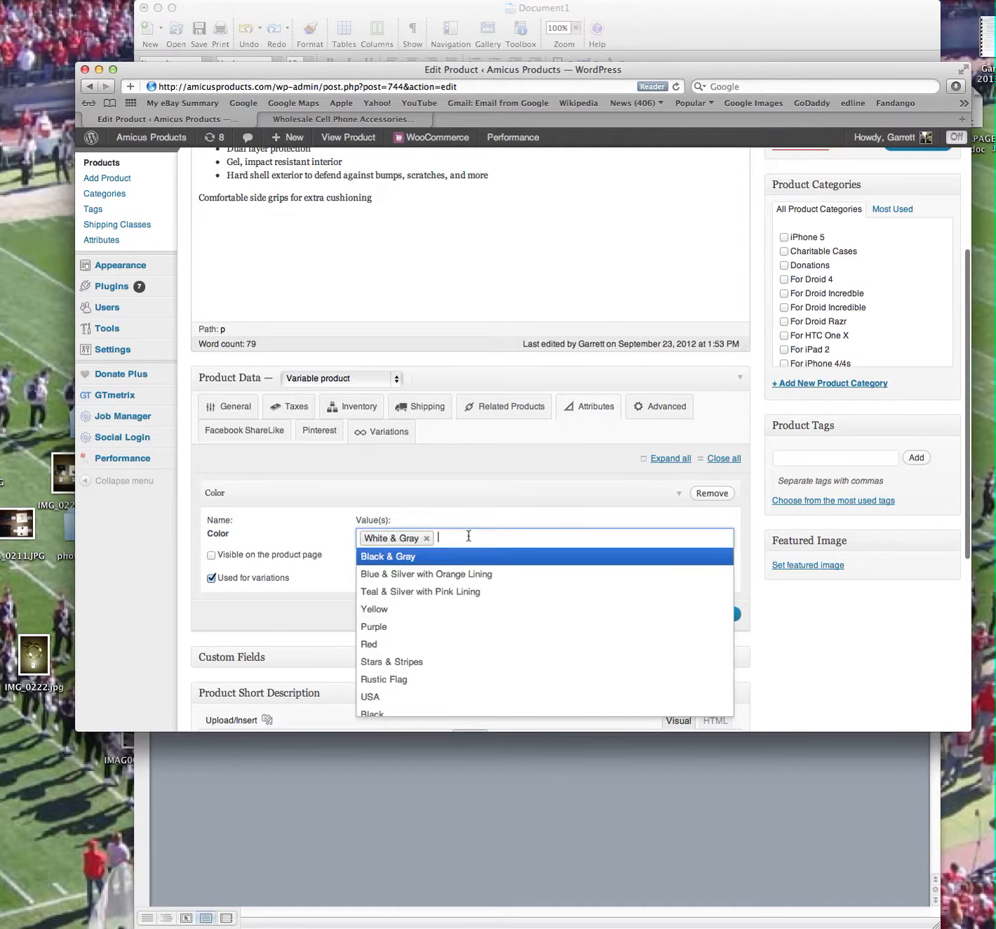
pyautogui.click(461, 557)
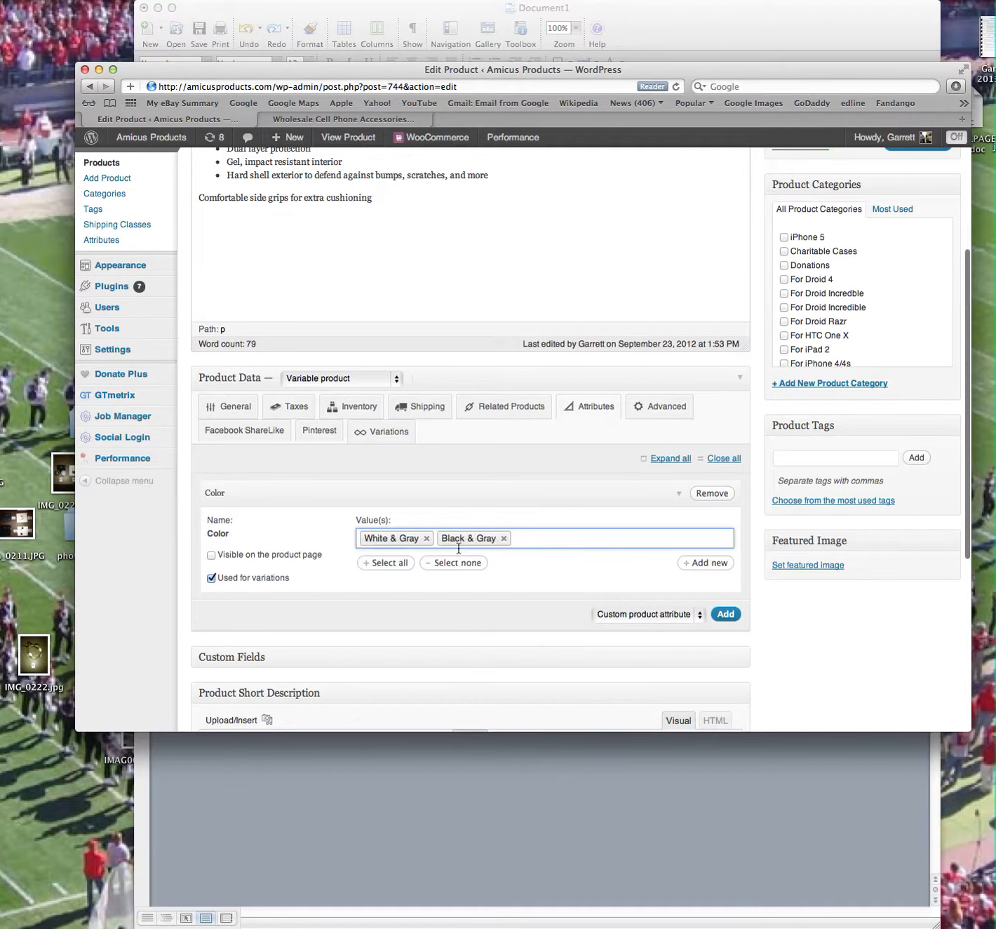
# Save the product draft with its Color attribute.
pyautogui.scroll(-10, 529, 592)
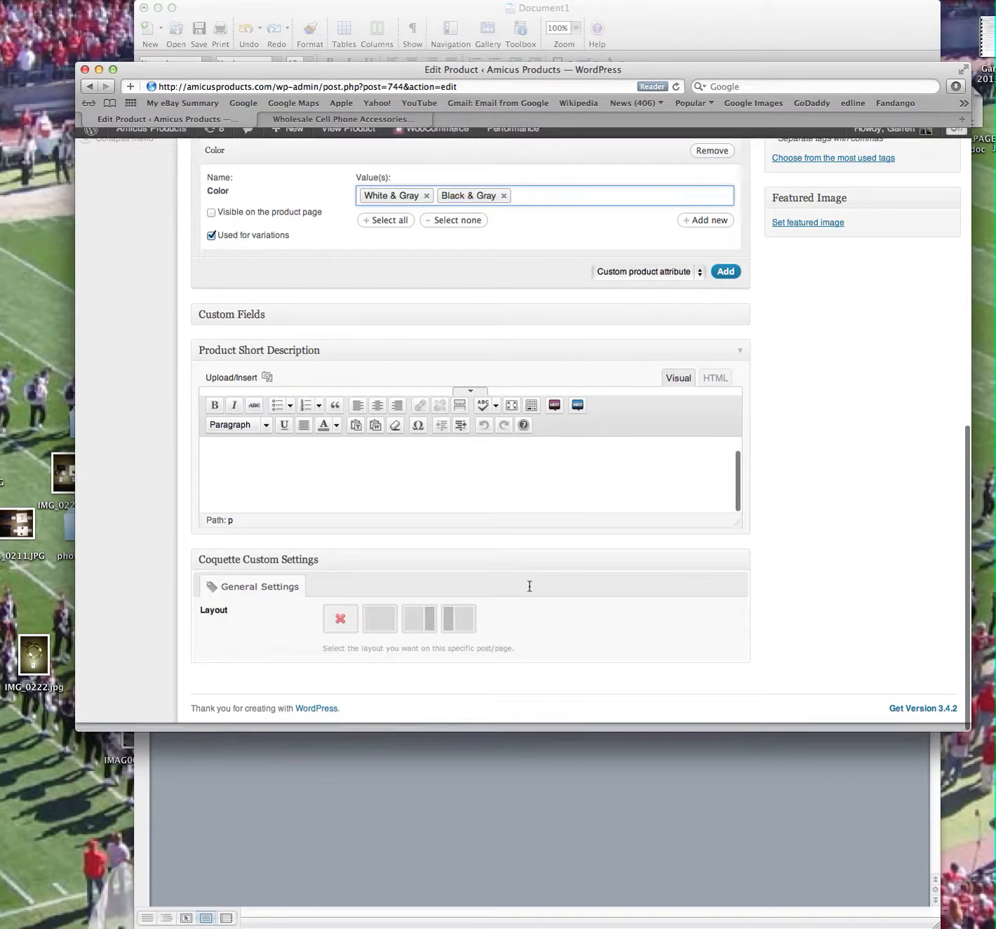
pyautogui.scroll(10, 530, 586)
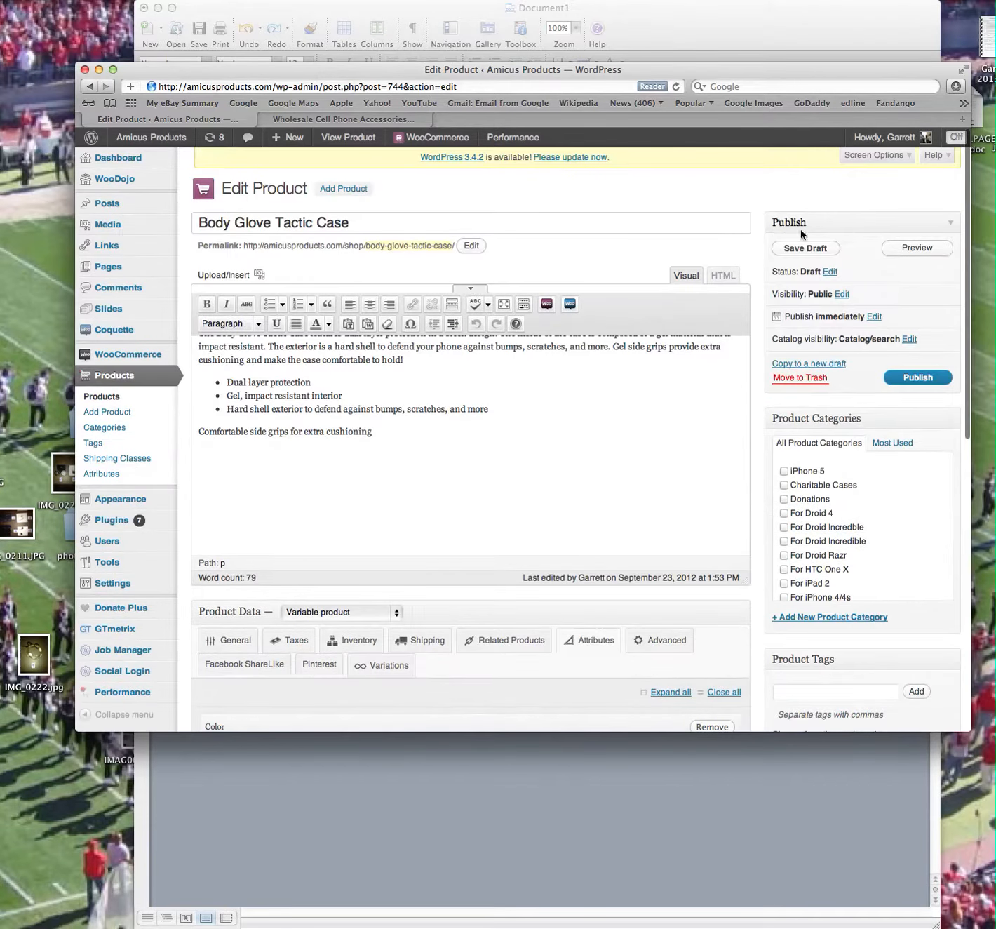
pyautogui.click(797, 249)
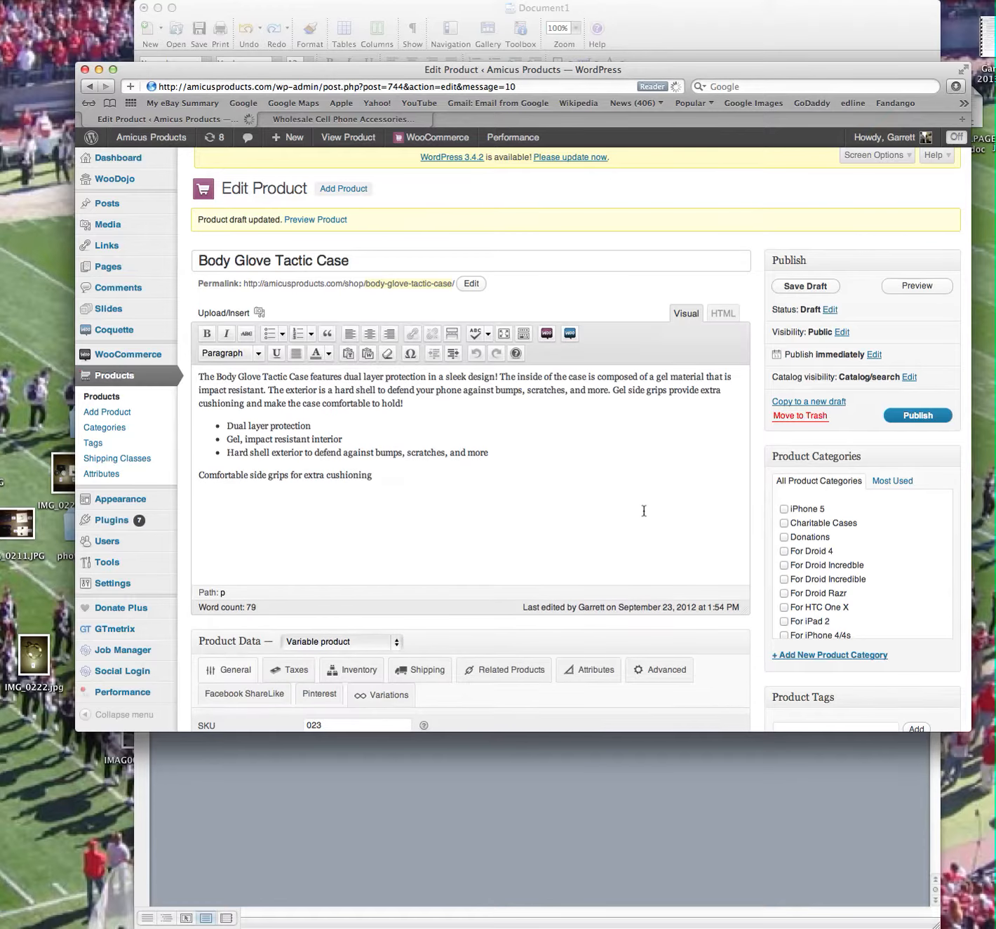
# Add two variations to the Body Glove Tactic Case product.
pyautogui.scroll(-10, 644, 510)
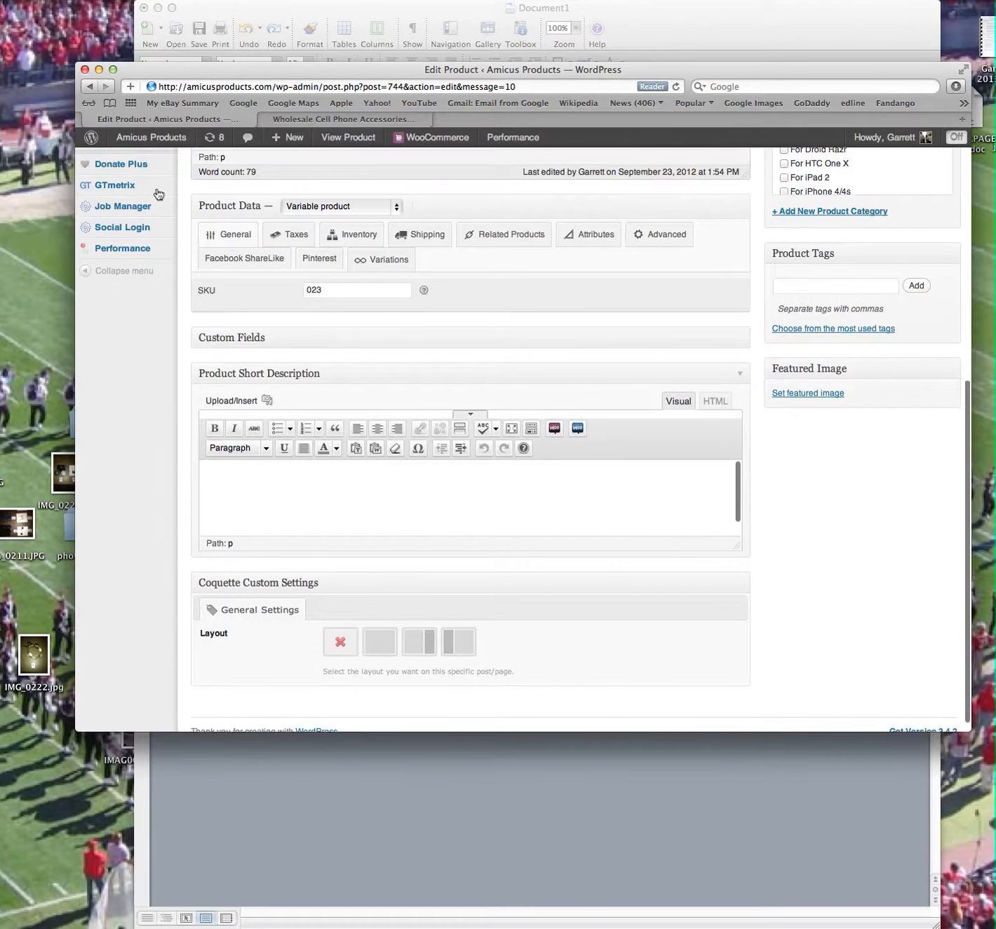
pyautogui.scroll(1, 158, 194)
pyautogui.click(382, 273)
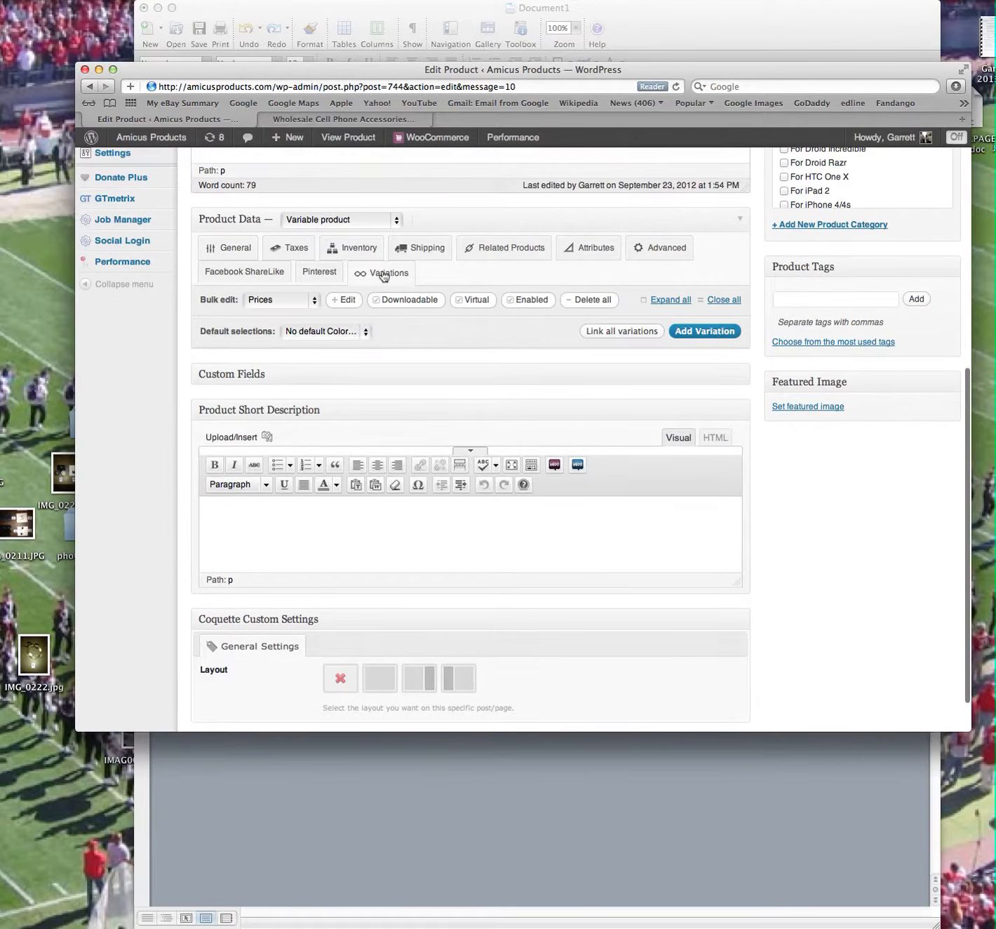
pyautogui.click(686, 337)
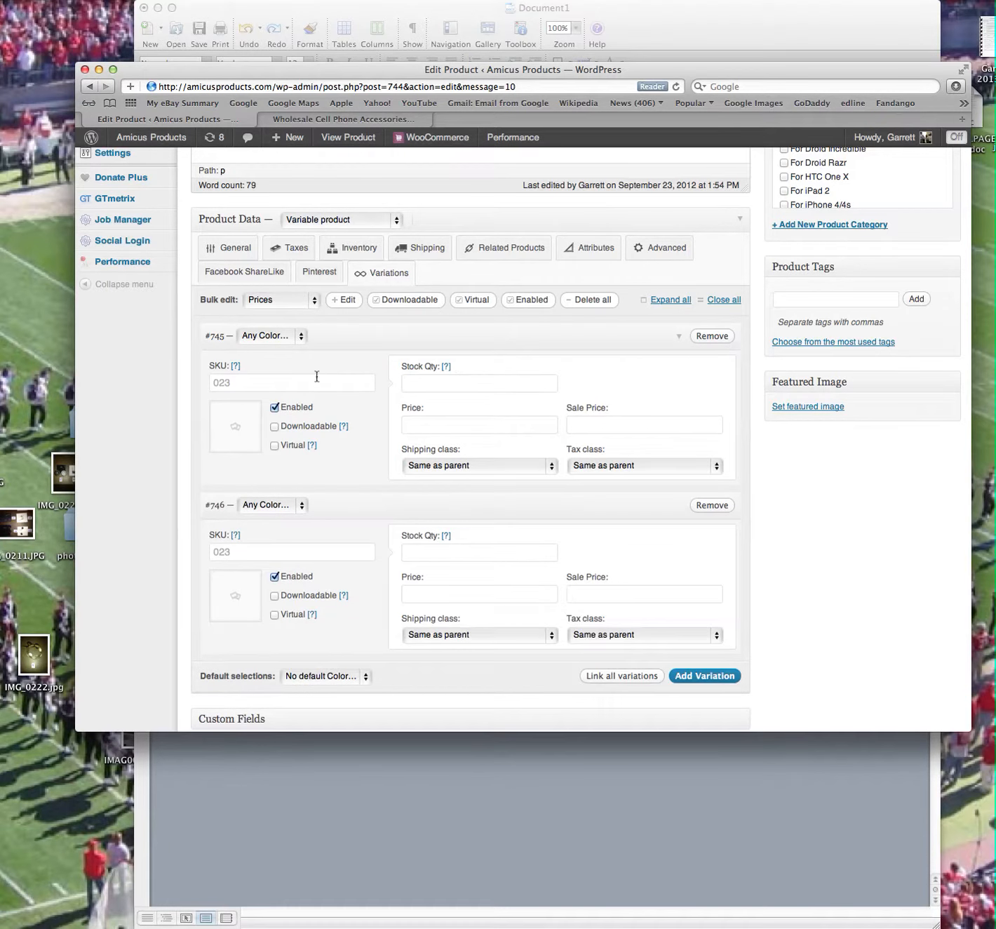
# Give the two variations the SKUs 023-a and 023-b.
pyautogui.click(258, 385)
pyautogui.write('023-a')
pyautogui.click(249, 551)
pyautogui.write('023')
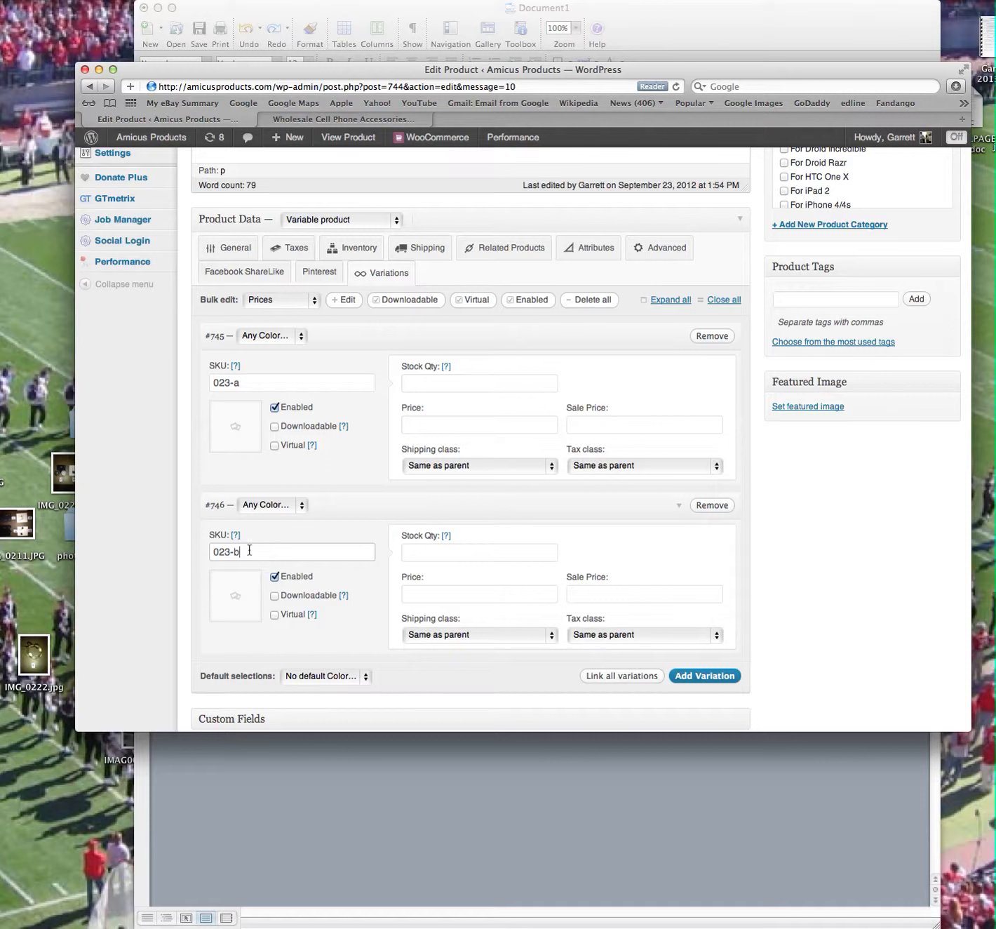
# Set the stock quantity to 0 and the price to 20 for both variations.
pyautogui.click(442, 381)
pyautogui.press('Tab')
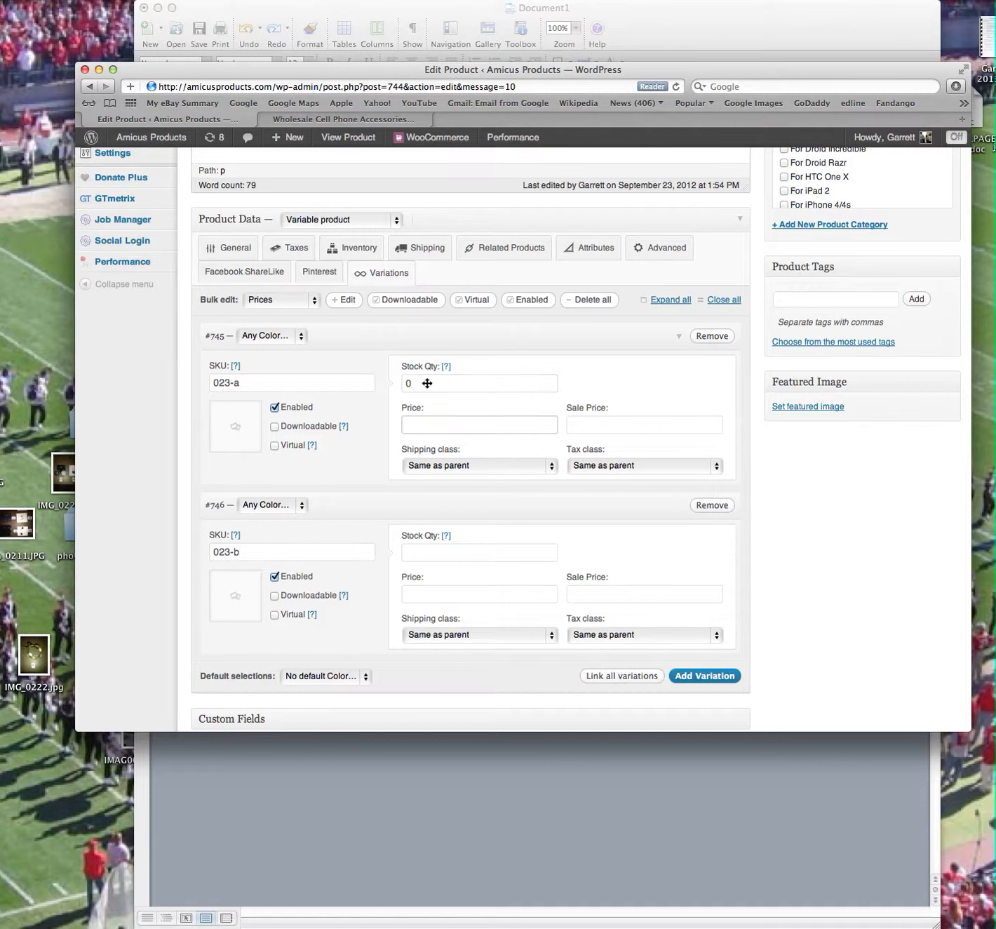
pyautogui.press('Tab')
pyautogui.press('Tab')
pyautogui.press('Tab')
pyautogui.click(453, 554)
pyautogui.write('0')
pyautogui.press('Tab')
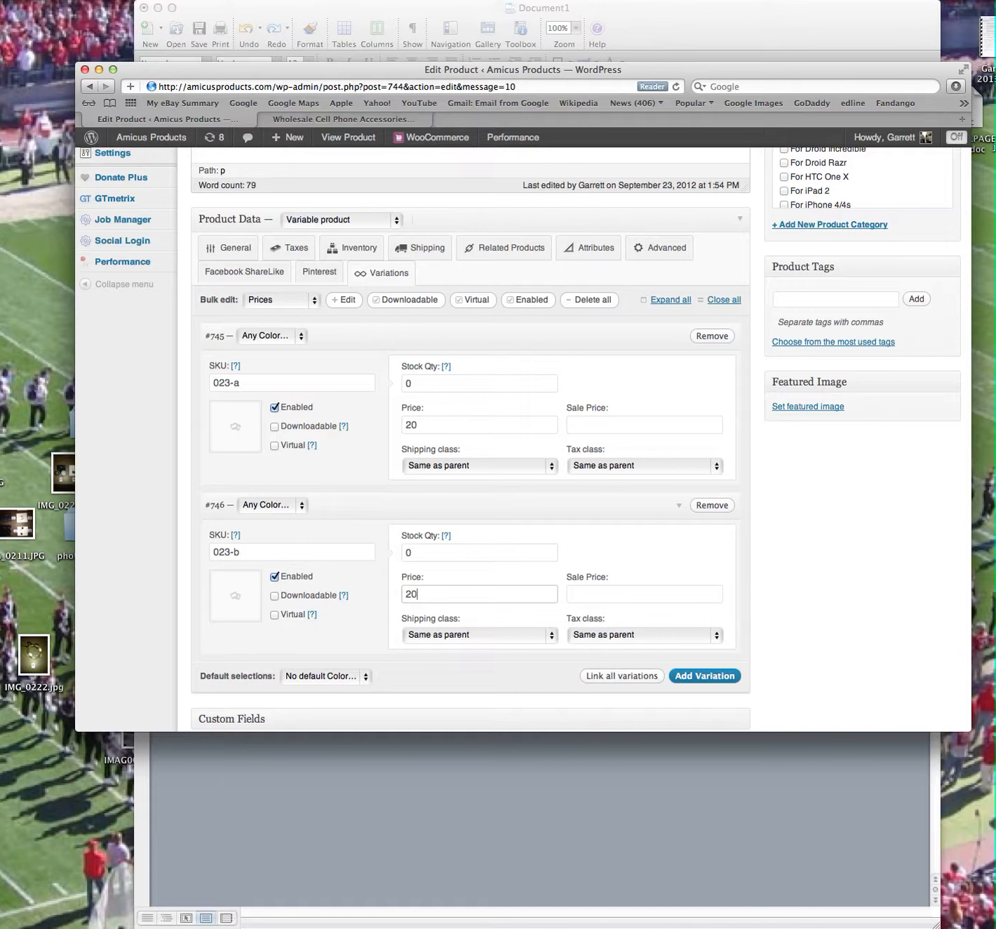
pyautogui.write('20')
# Mark variation 023-a as virtual and upload 9296601.jpg from the Dropbox folder as its image.
pyautogui.click(274, 445)
pyautogui.click(235, 429)
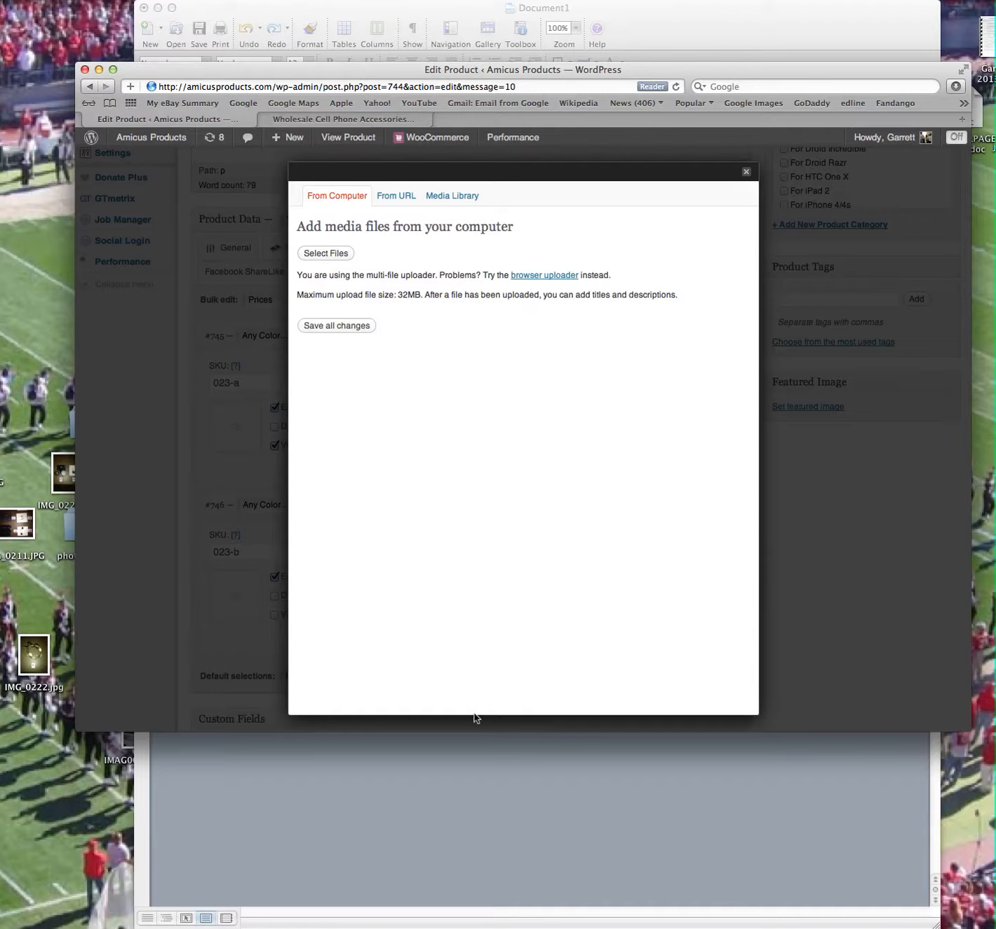
pyautogui.click(509, 343)
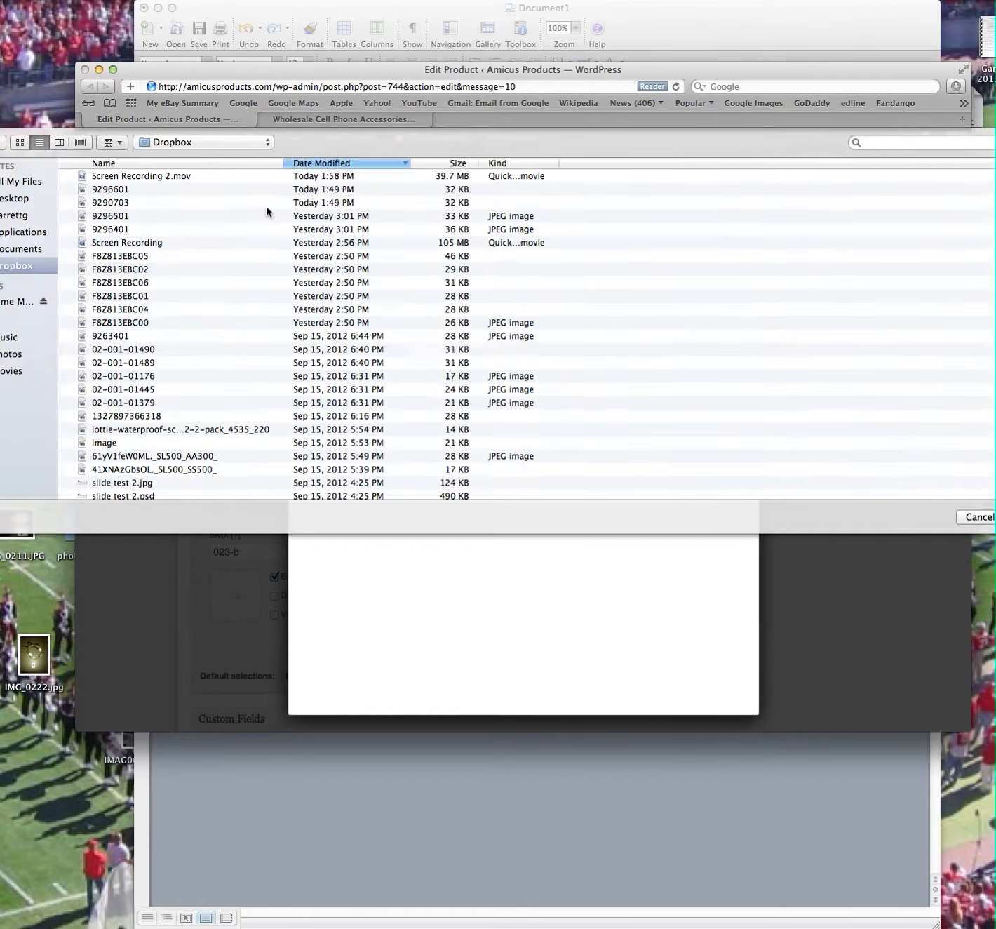
pyautogui.click(253, 189)
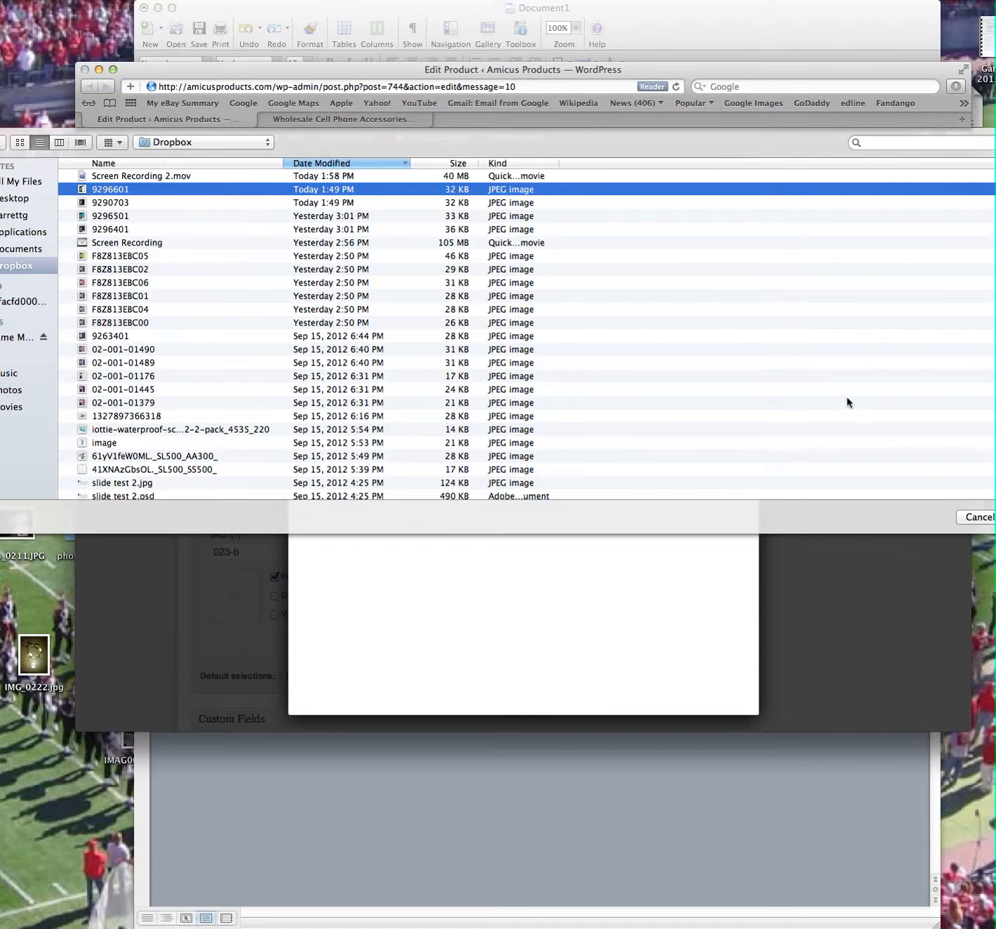
pyautogui.click(995, 517)
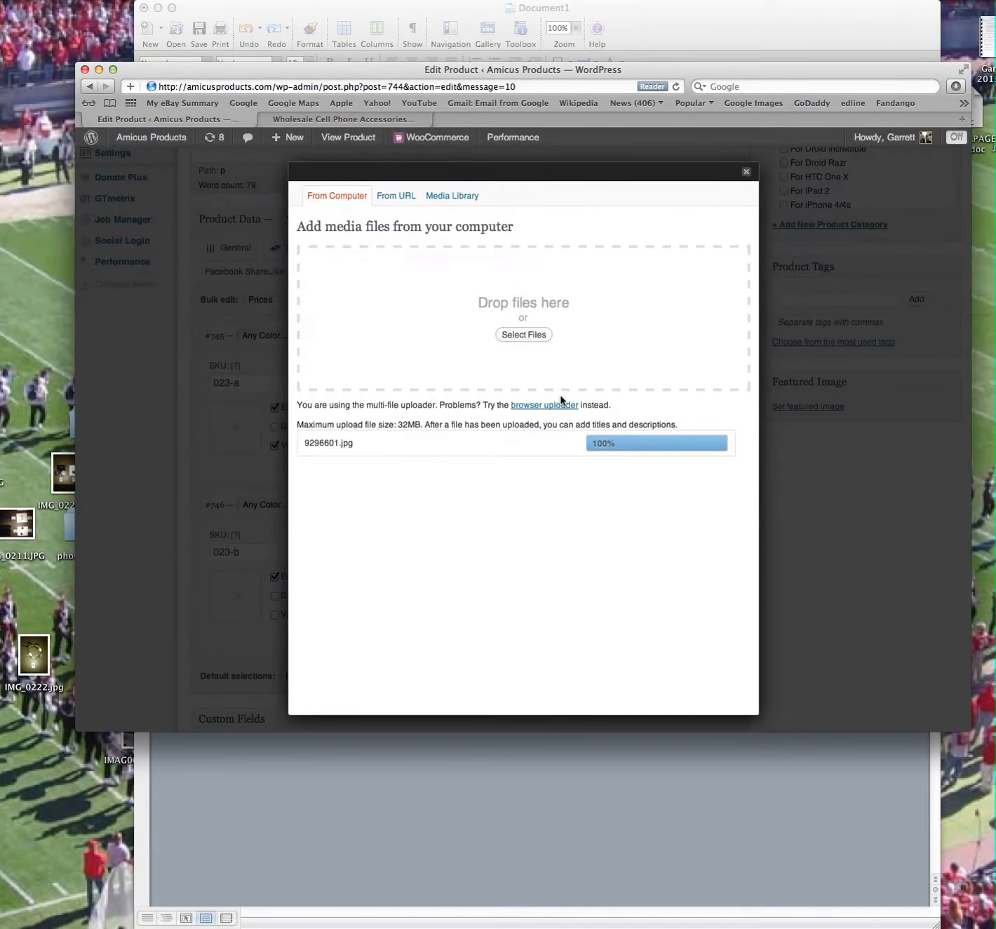
pyautogui.scroll(-3, 483, 488)
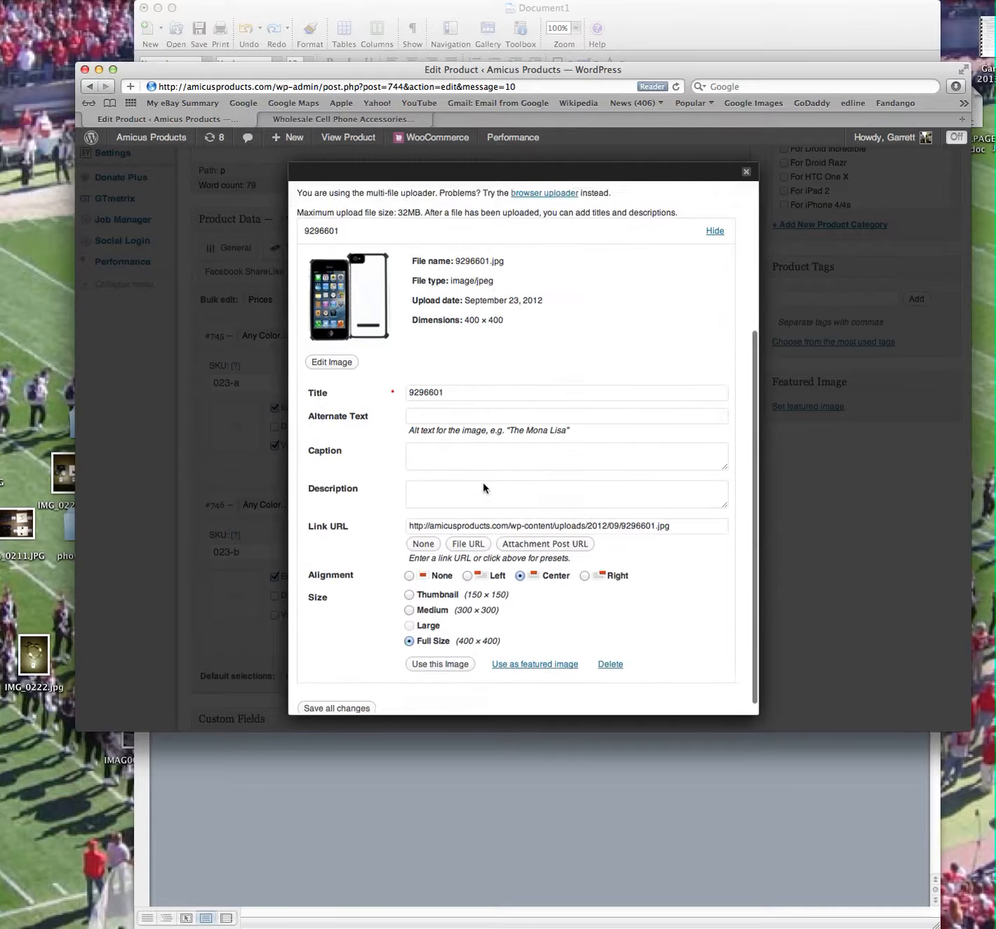
pyautogui.scroll(-1, 484, 488)
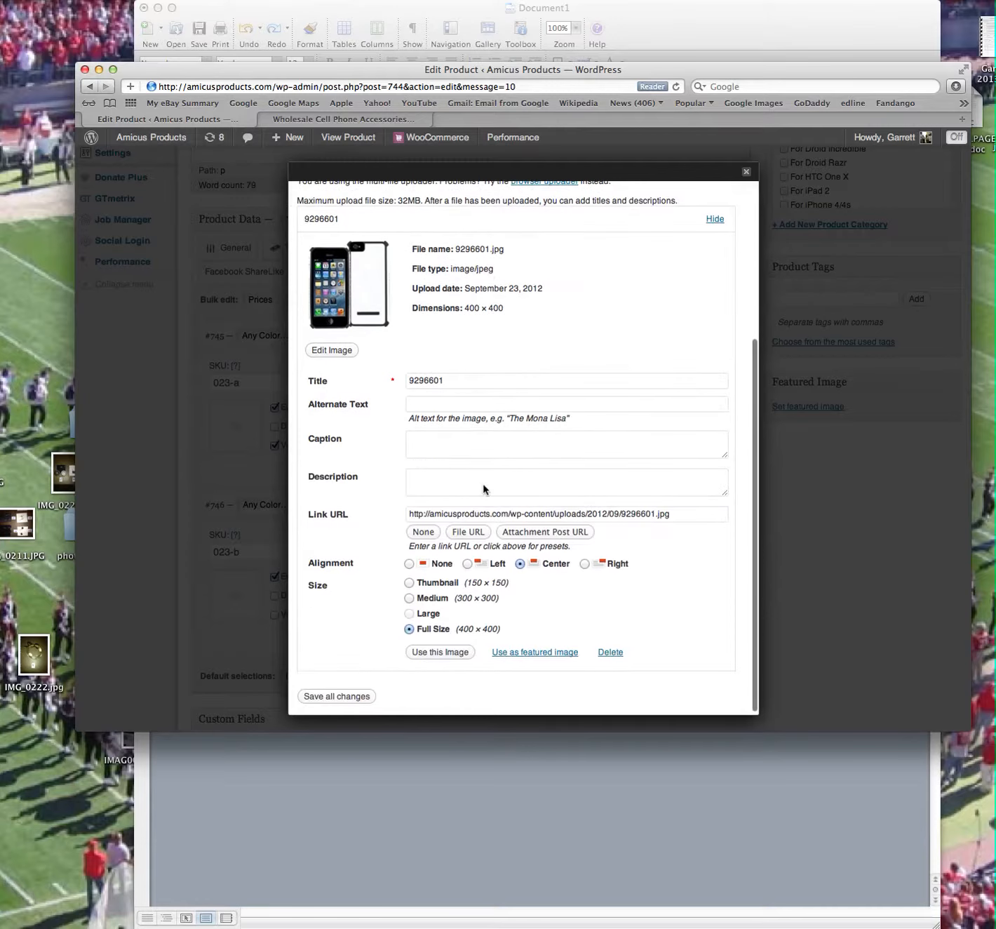
pyautogui.click(437, 653)
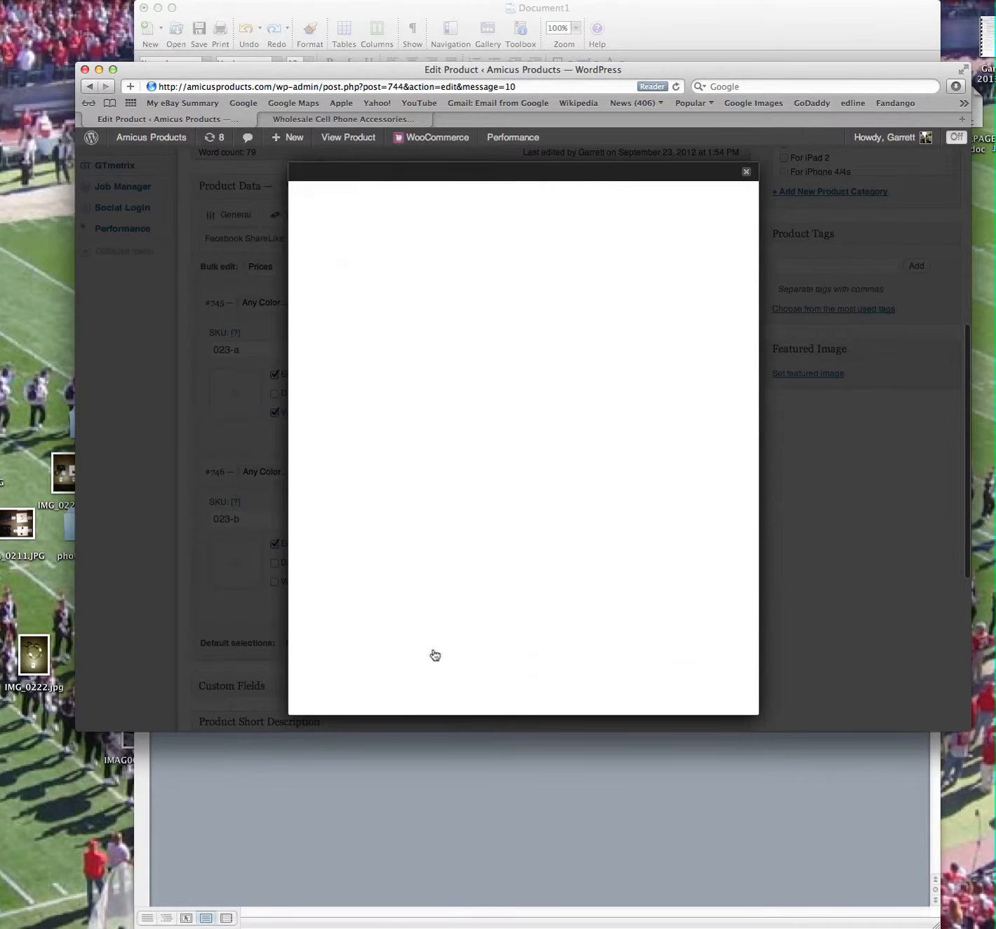
# Set the color of variation 023-a to White & Gray.
pyautogui.click(267, 304)
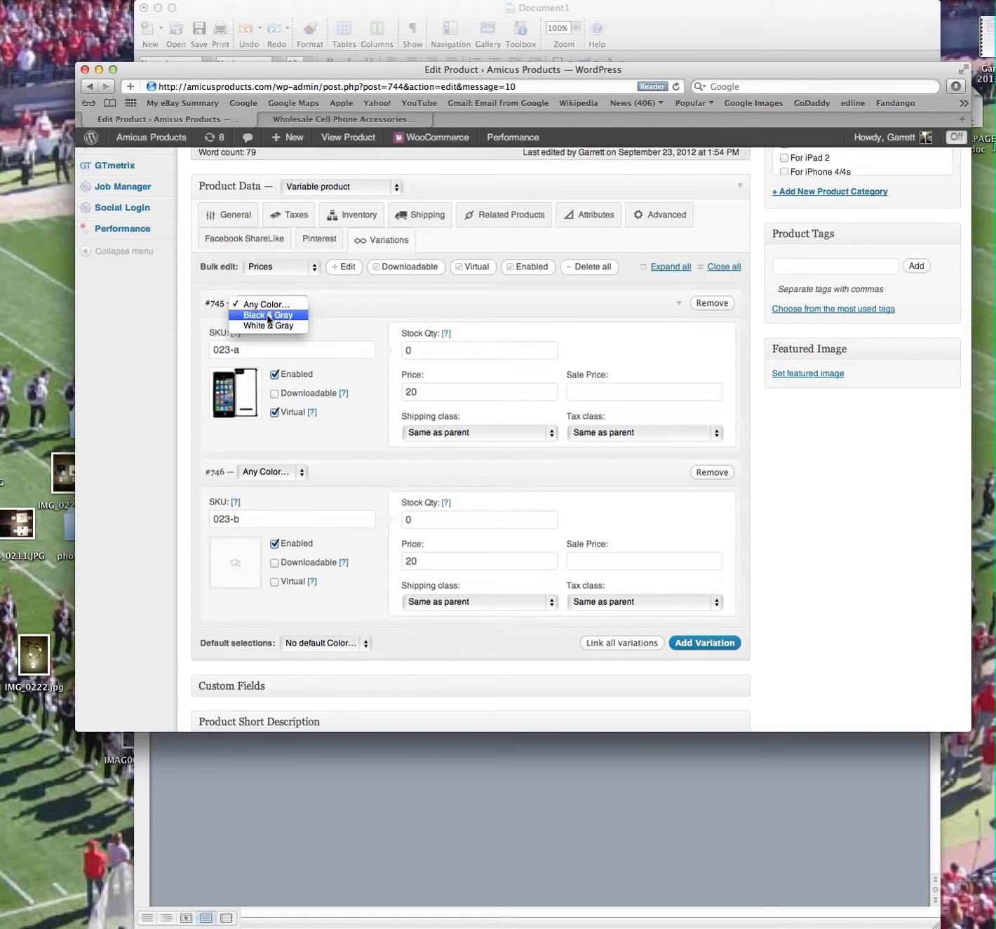
pyautogui.click(268, 324)
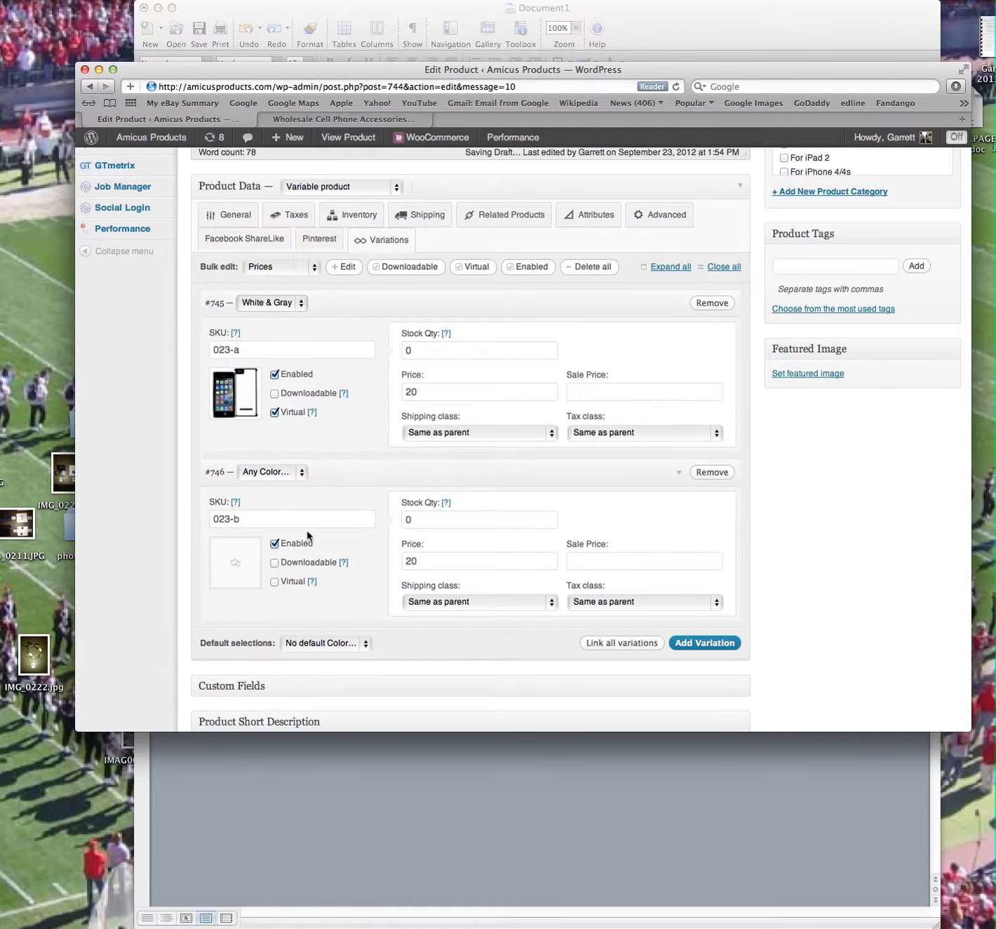
# Upload 9290703.jpg from the Dropbox folder and use it as the product's featured image and as the image of variation 023-b.
pyautogui.click(236, 563)
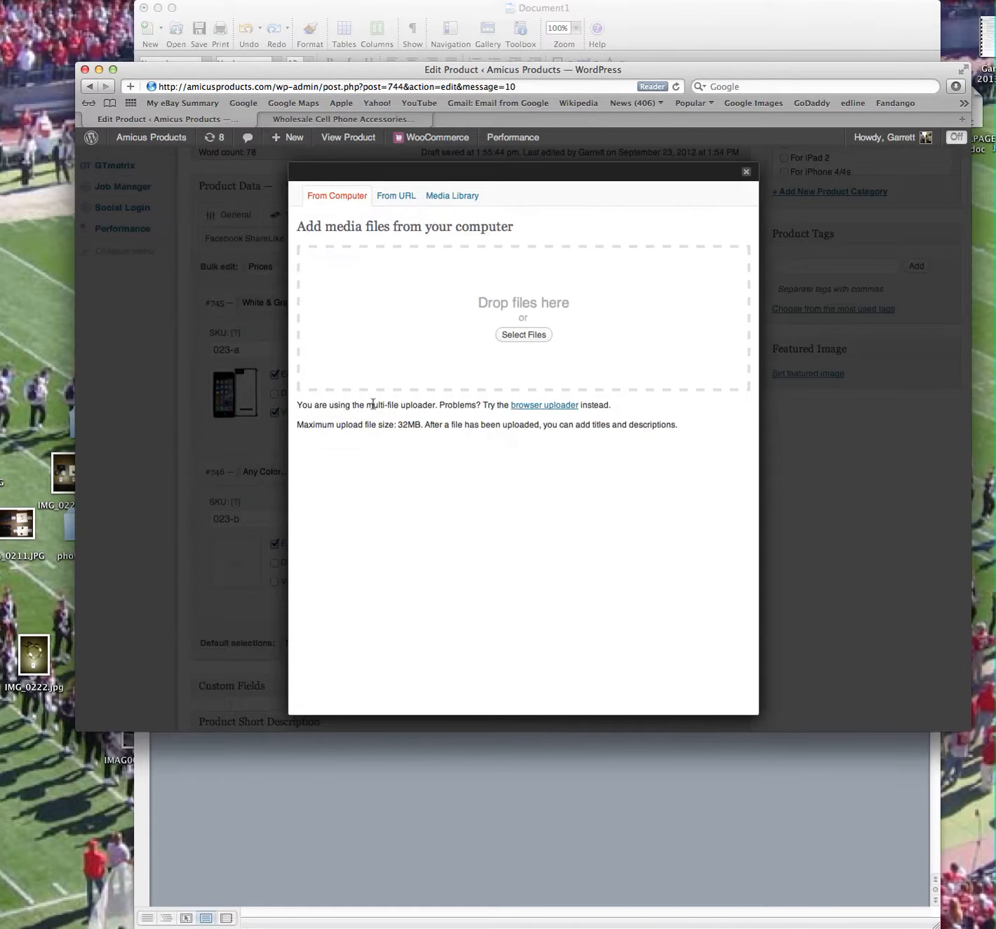
pyautogui.click(534, 337)
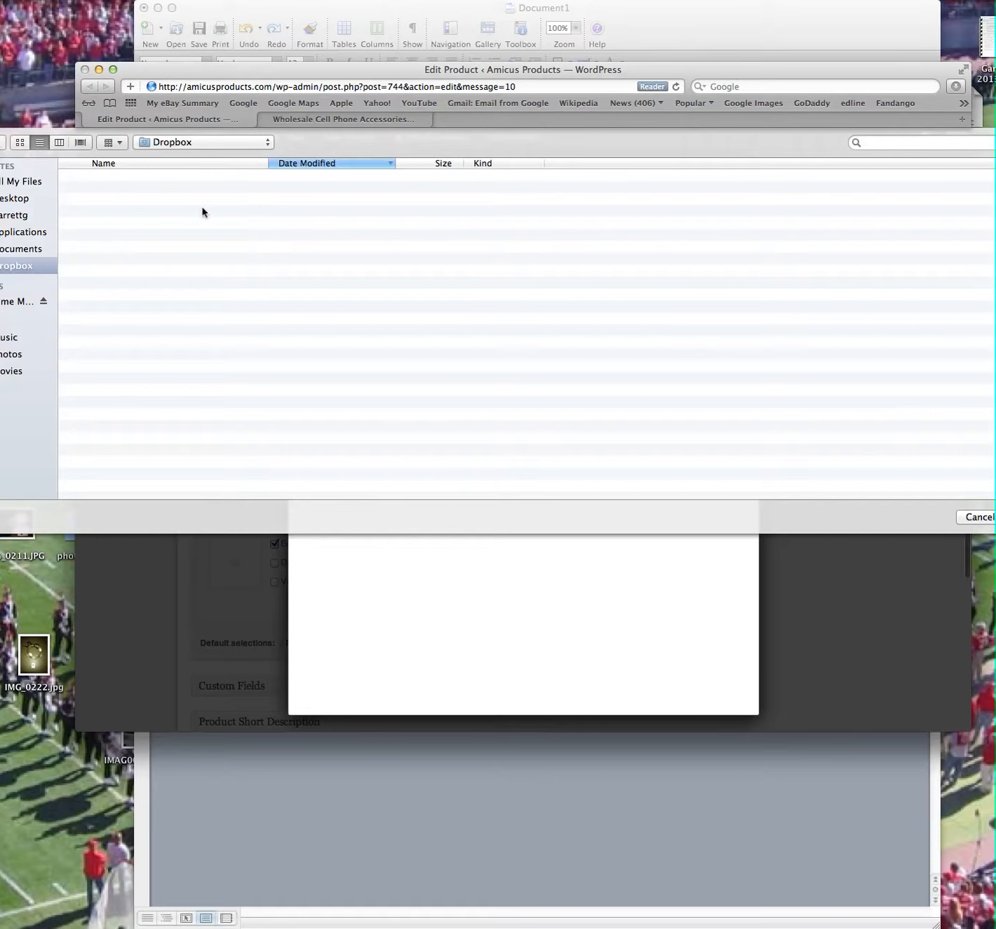
pyautogui.click(141, 203)
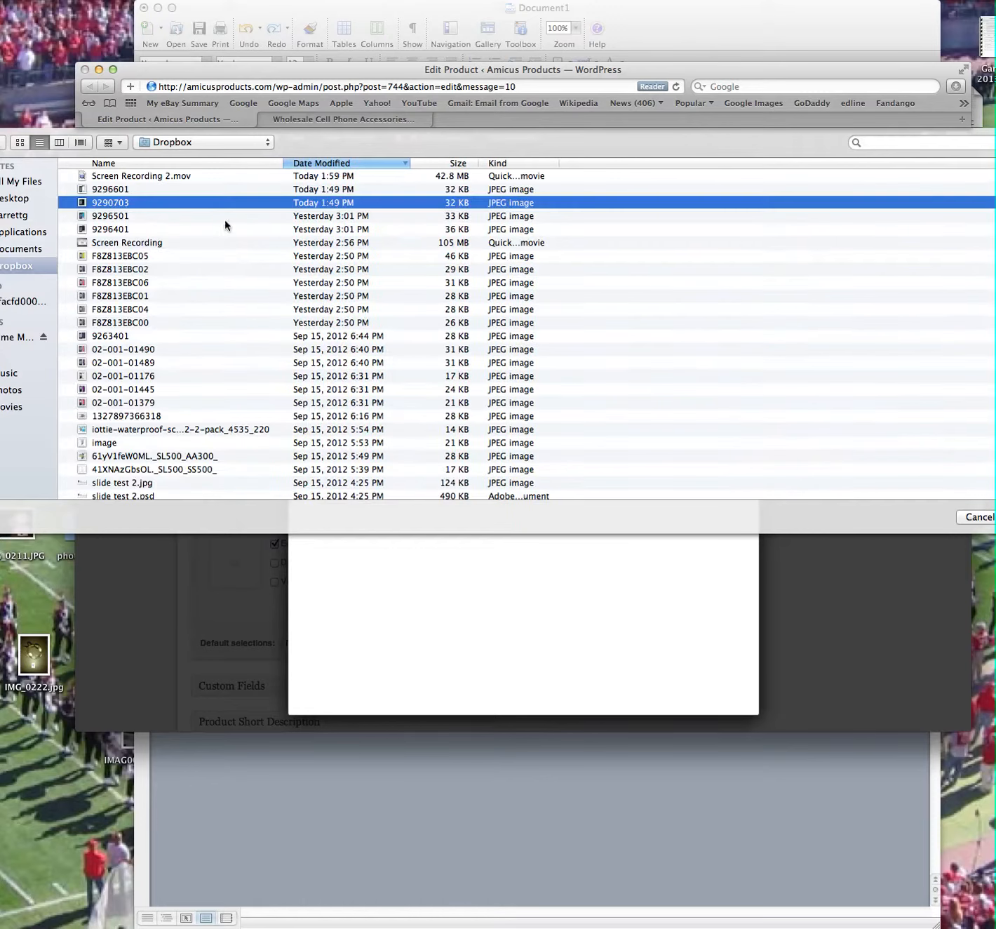
pyautogui.press('Return')
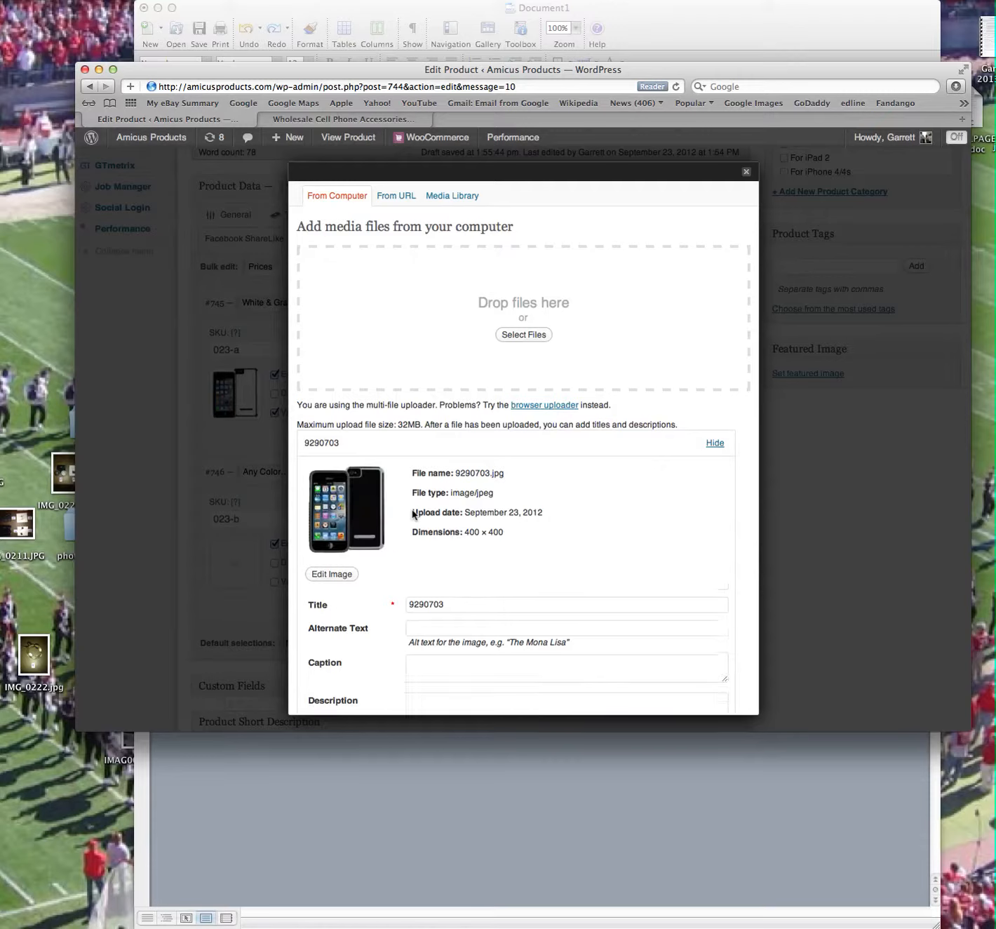
pyautogui.scroll(-5, 431, 512)
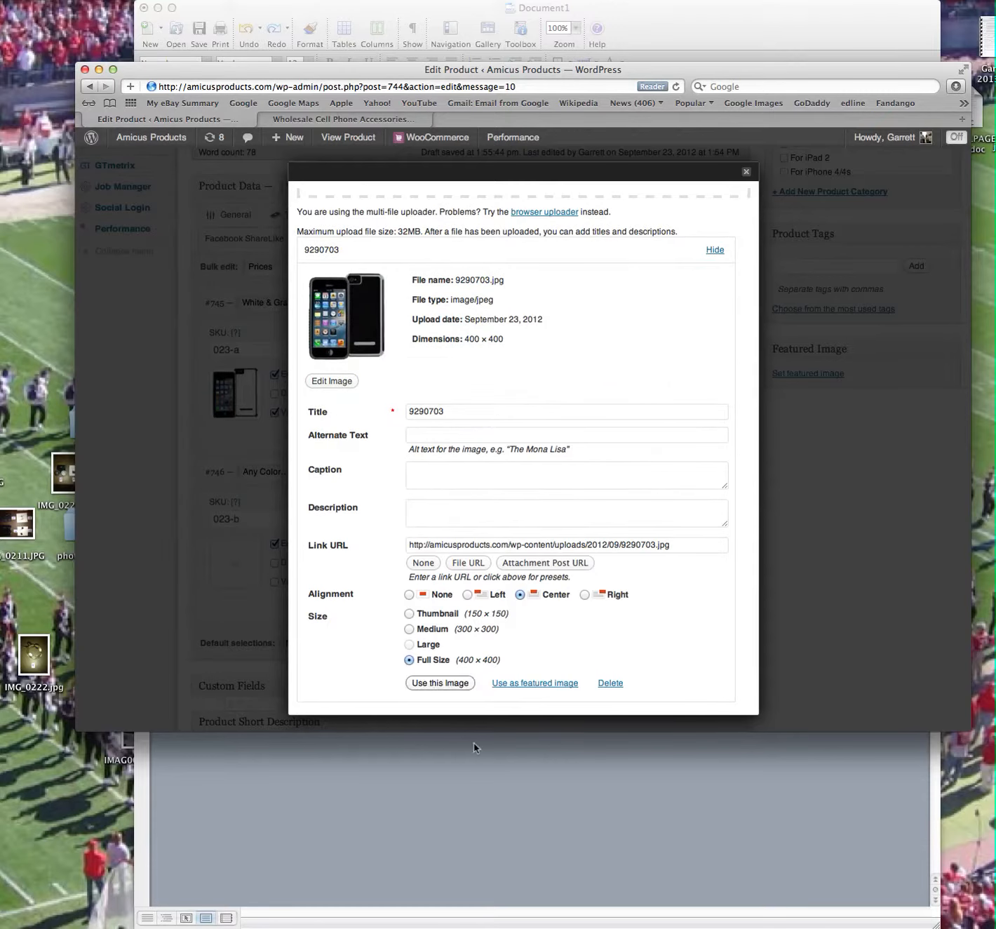
pyautogui.click(524, 683)
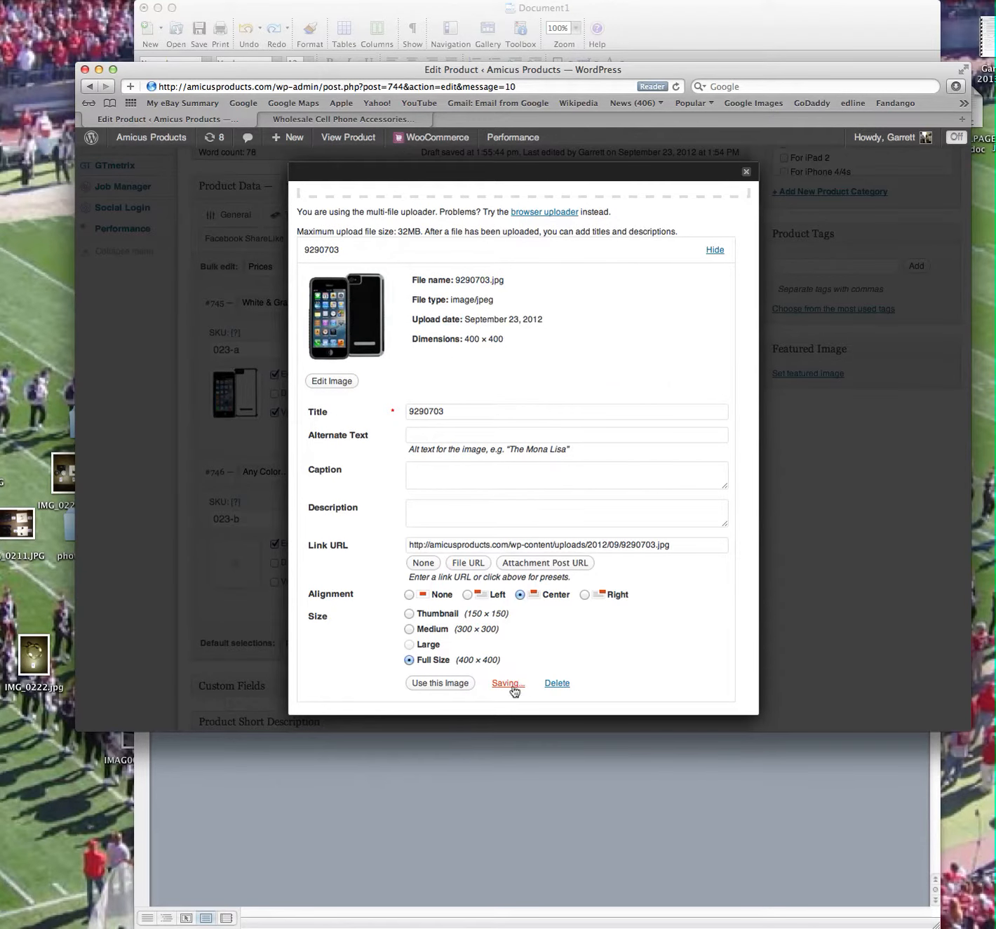
pyautogui.click(444, 683)
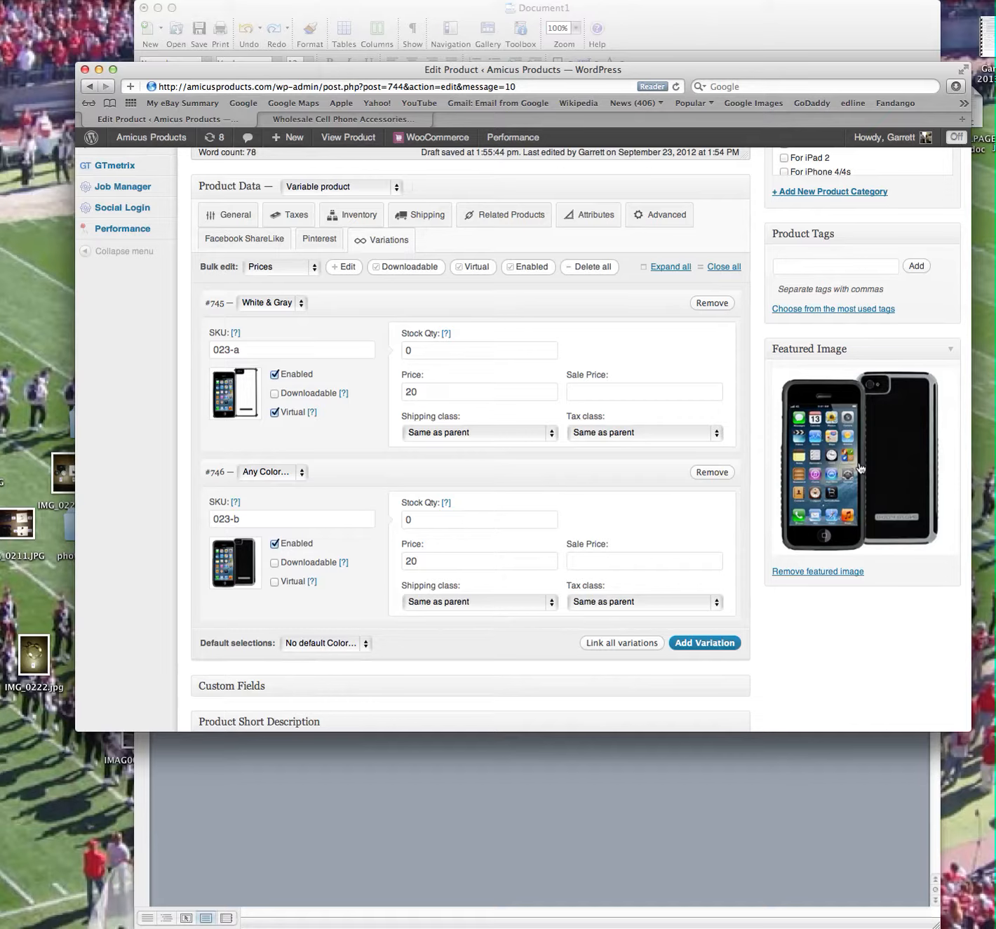
# Assign the product to the iPhone 5 category and publish it.
pyautogui.scroll(-6, 593, 469)
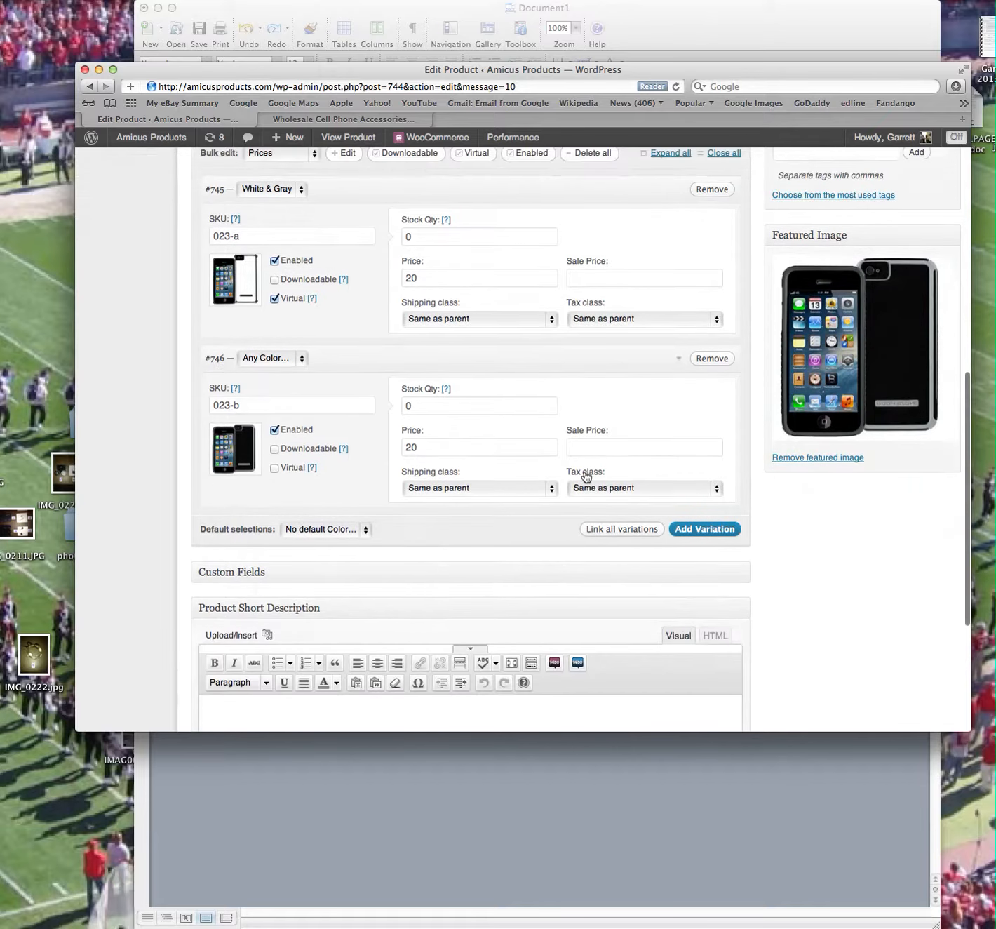
pyautogui.scroll(-4, 579, 470)
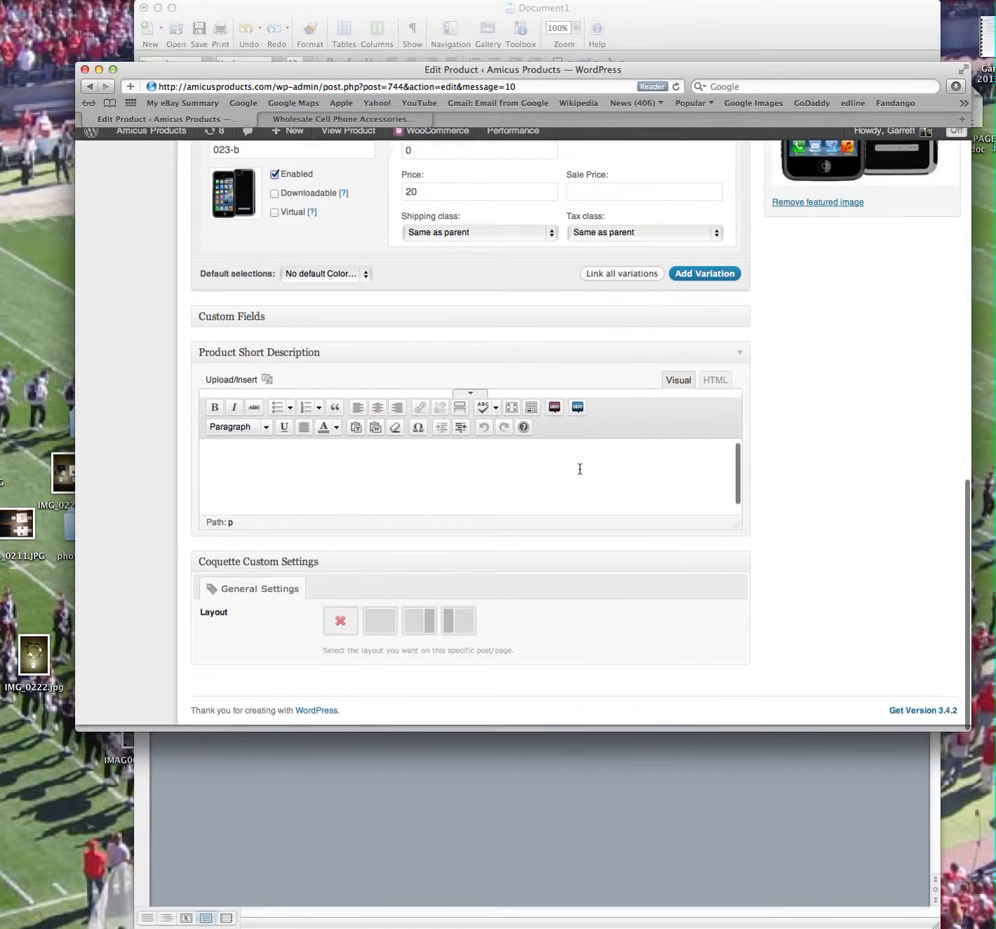
pyautogui.scroll(9, 582, 466)
pyautogui.scroll(5, 580, 465)
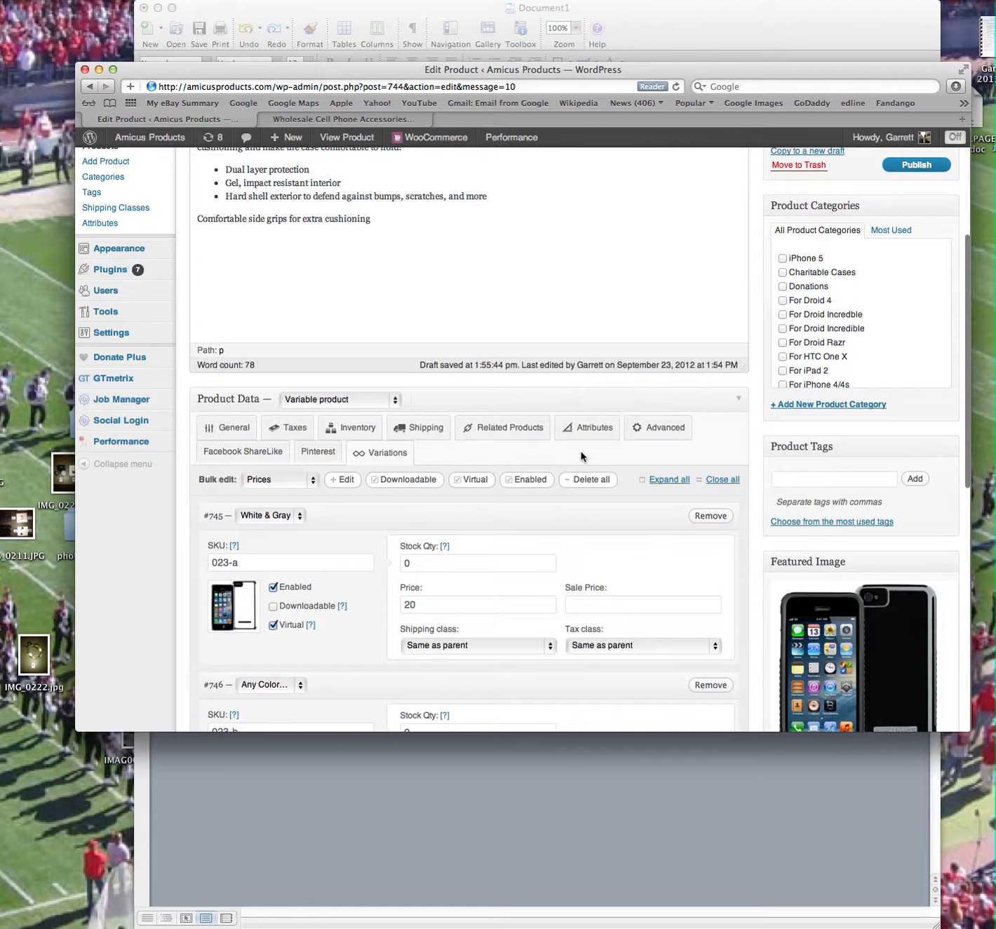
pyautogui.click(785, 259)
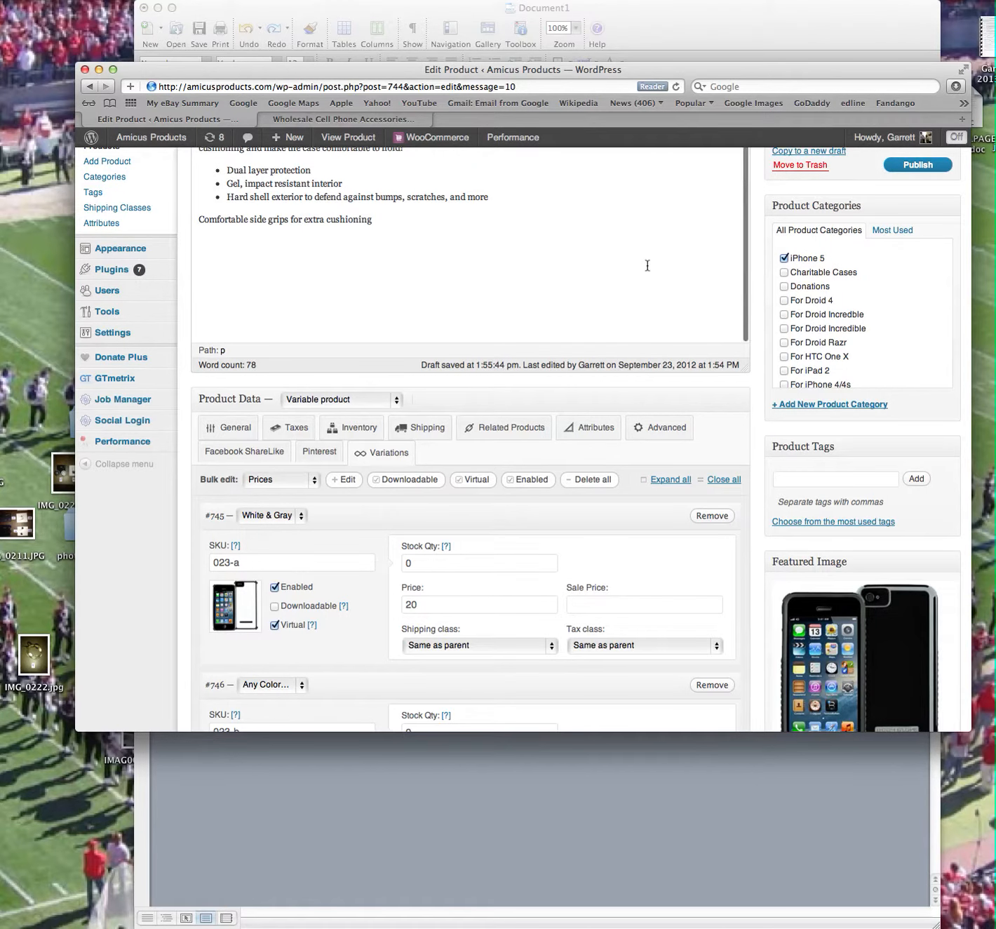
pyautogui.scroll(5, 648, 265)
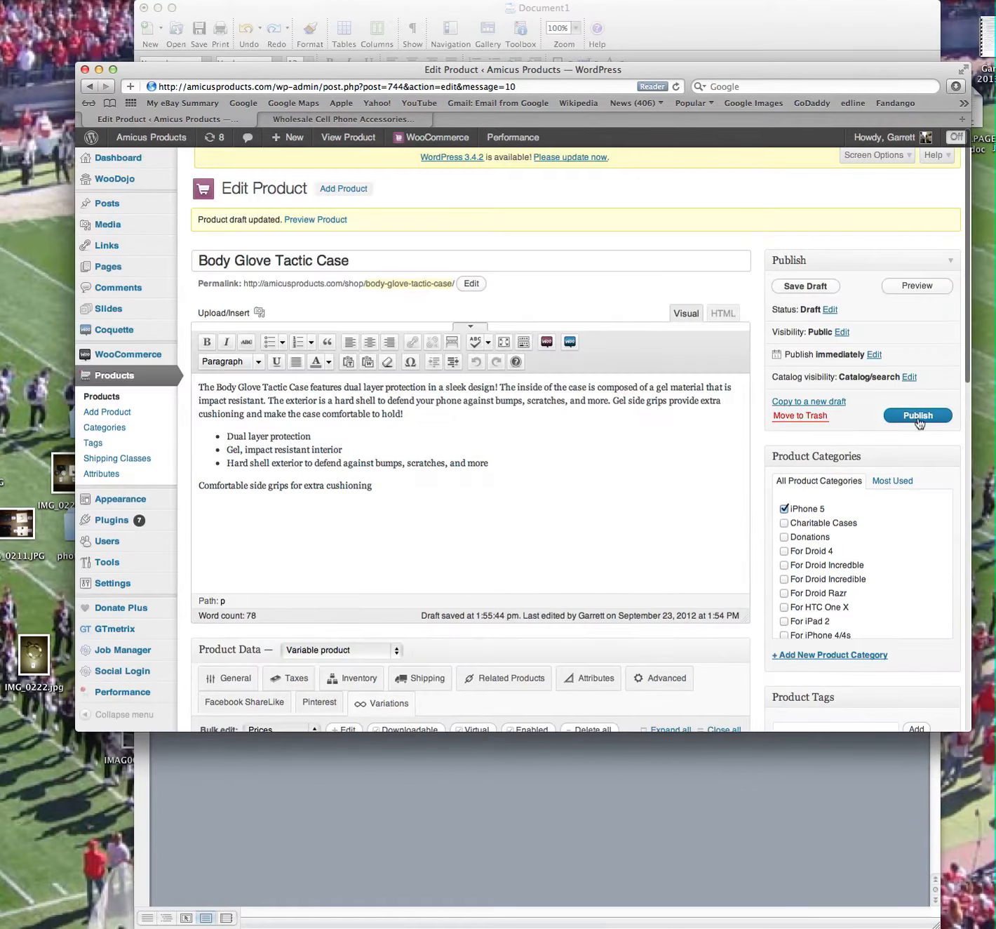
pyautogui.click(915, 416)
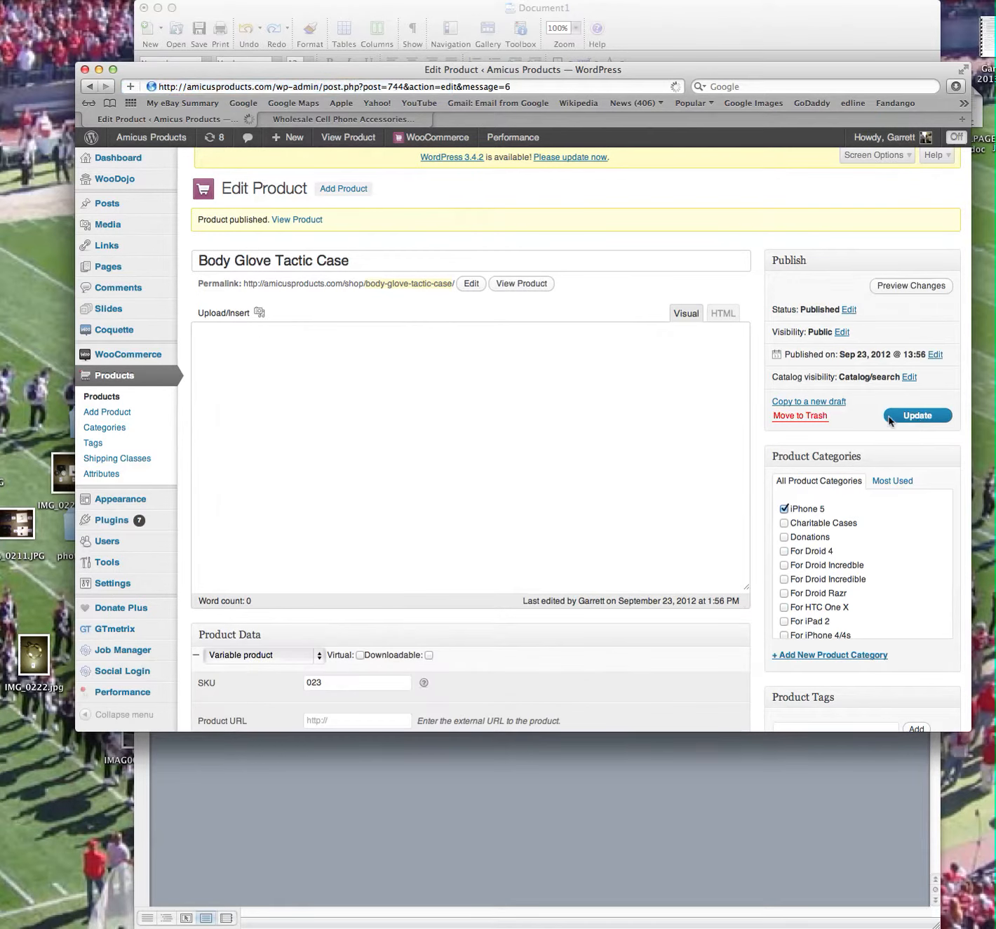
# View the published product in the shop and switch between its color options to check each variation's image.
pyautogui.click(307, 222)
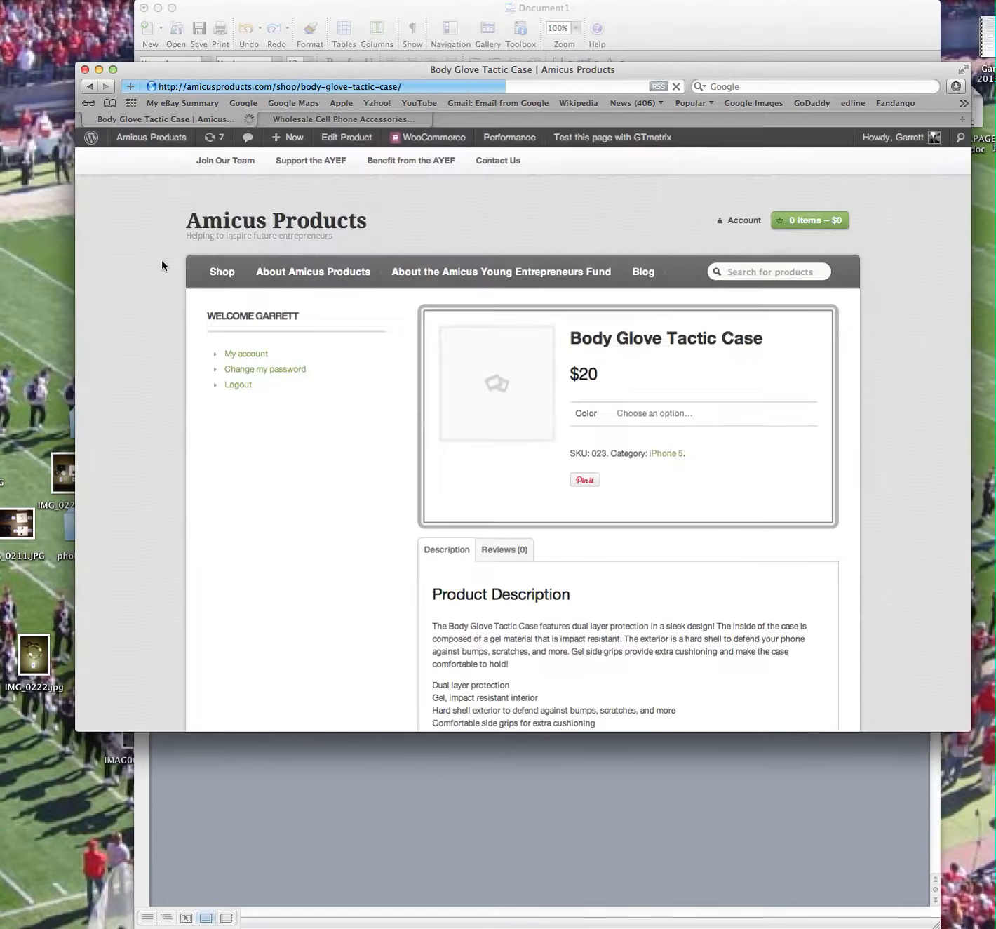
pyautogui.click(681, 414)
pyautogui.click(679, 430)
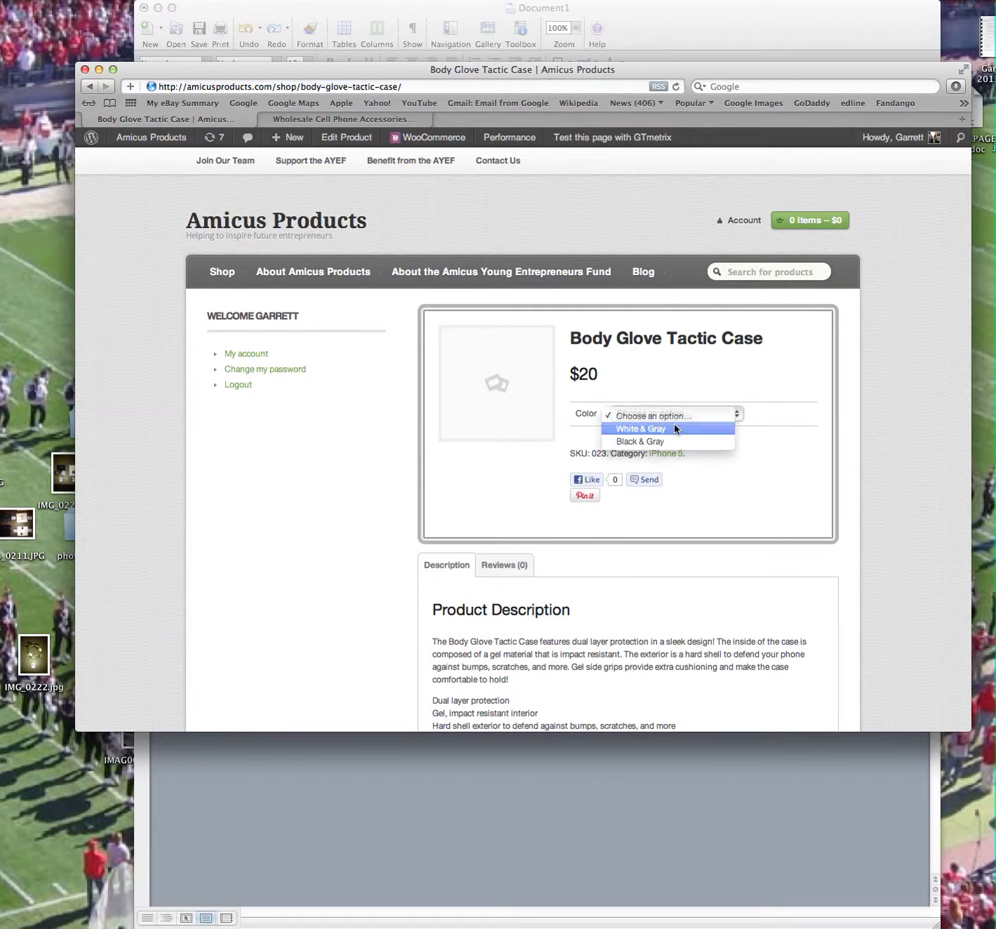
pyautogui.click(673, 413)
pyautogui.click(667, 428)
pyautogui.click(666, 413)
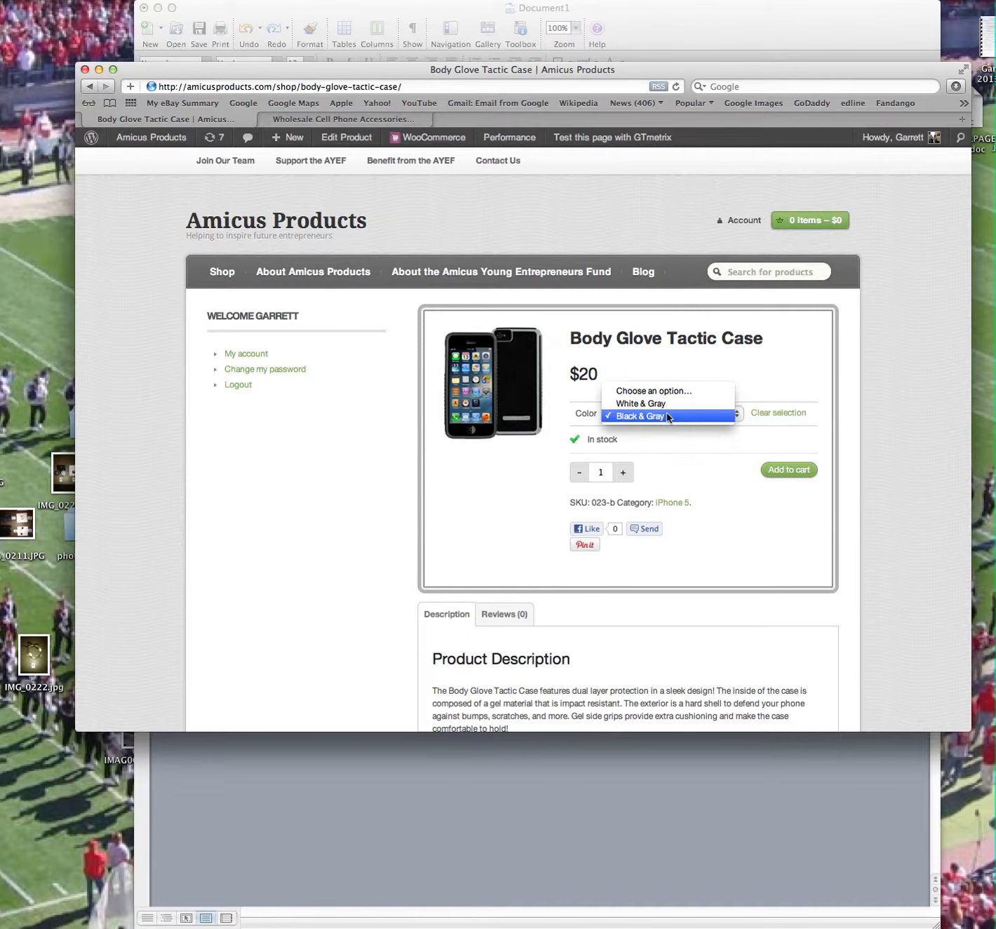
pyautogui.click(667, 403)
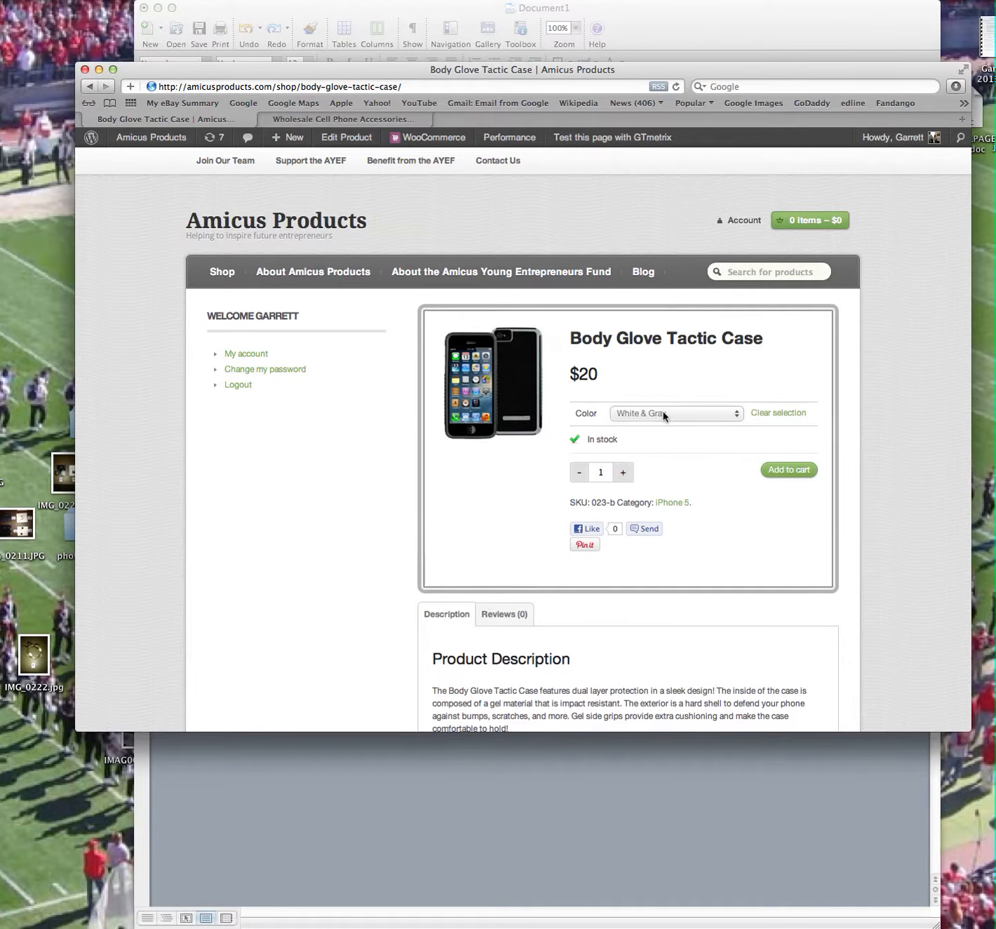
# Reopen the product for editing and set the color of variation 023-b to Black & Gray.
pyautogui.click(347, 136)
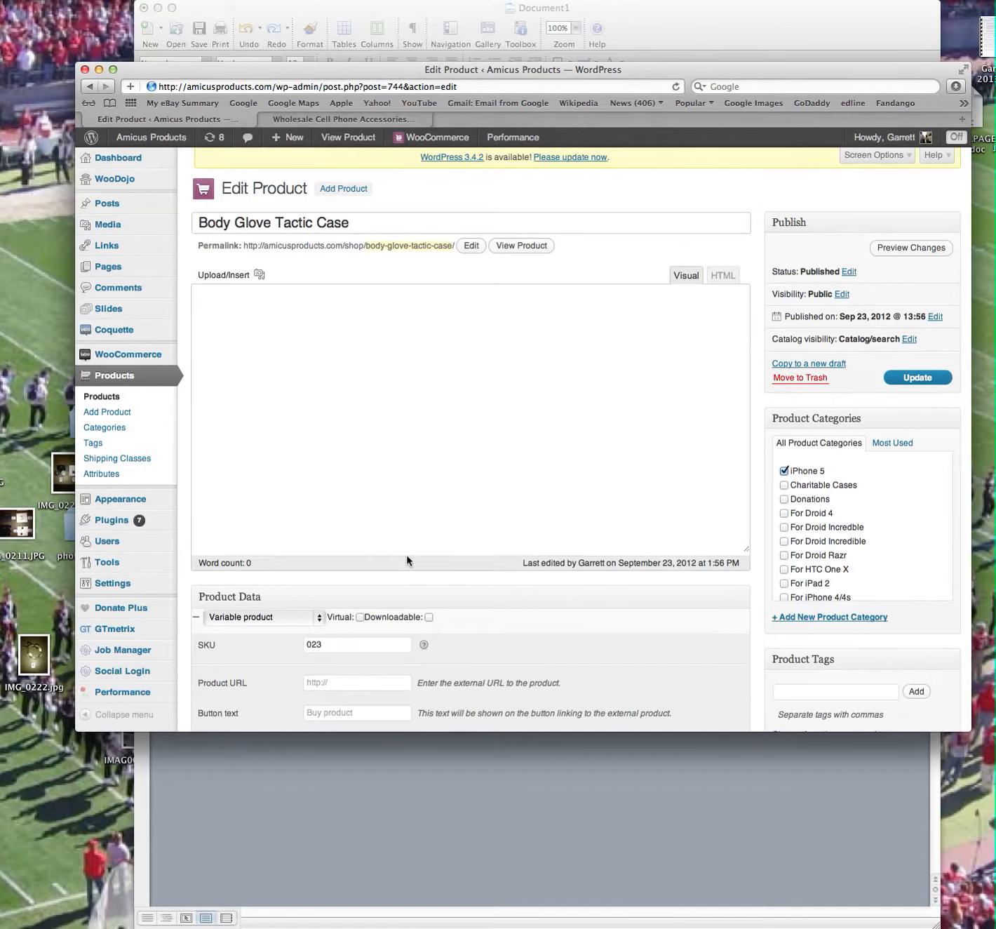
pyautogui.scroll(-3, 389, 618)
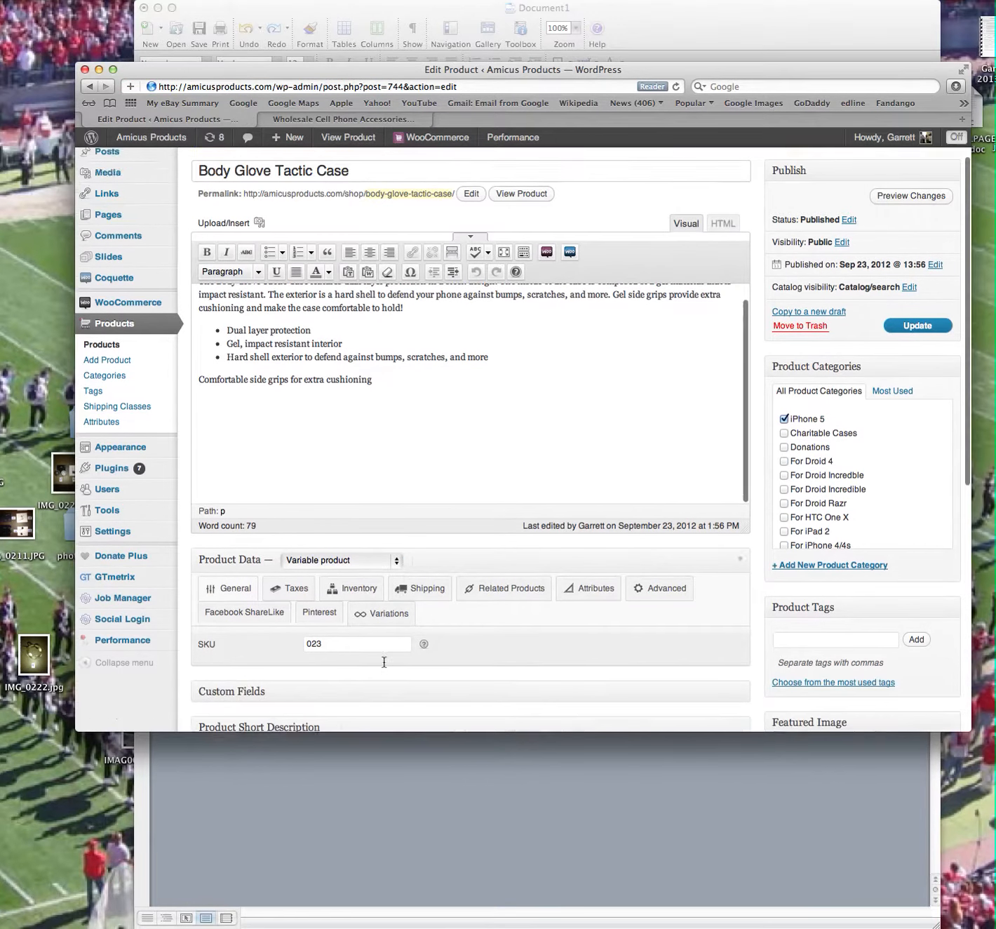
pyautogui.scroll(-1, 382, 547)
pyautogui.click(382, 522)
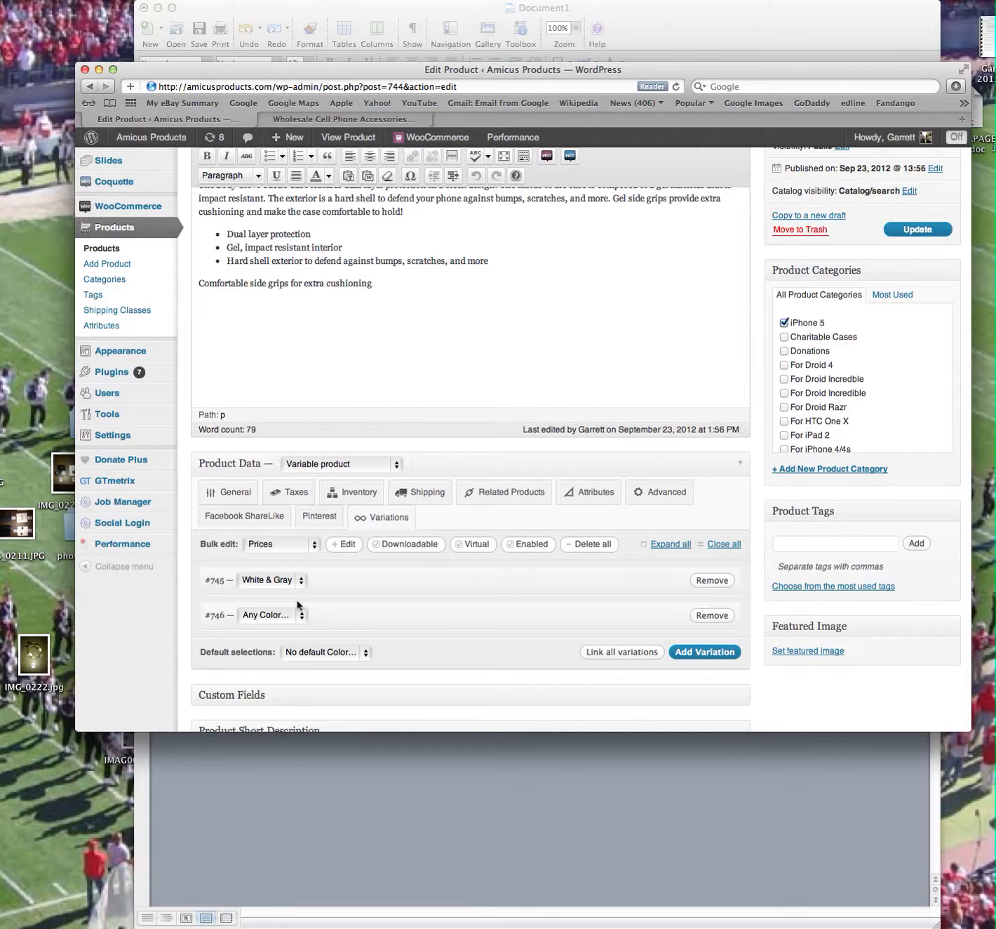
pyautogui.click(678, 618)
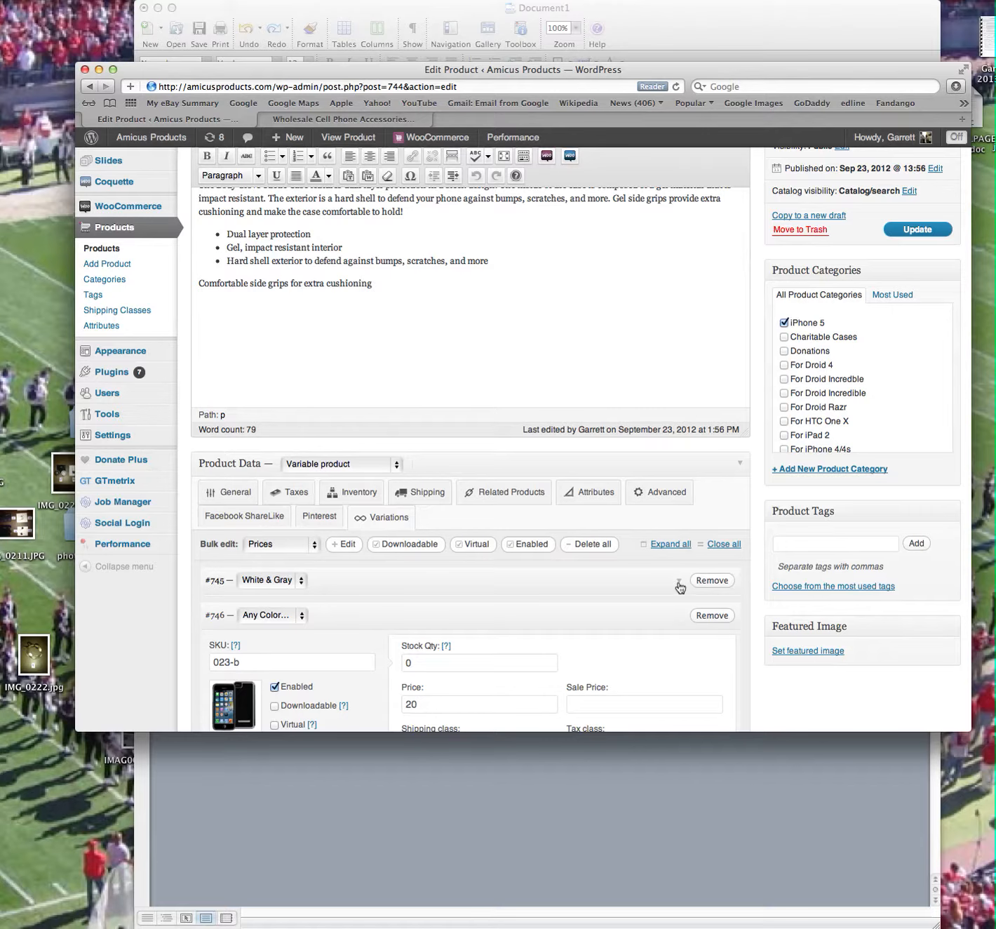
pyautogui.click(657, 588)
pyautogui.scroll(-5, 525, 596)
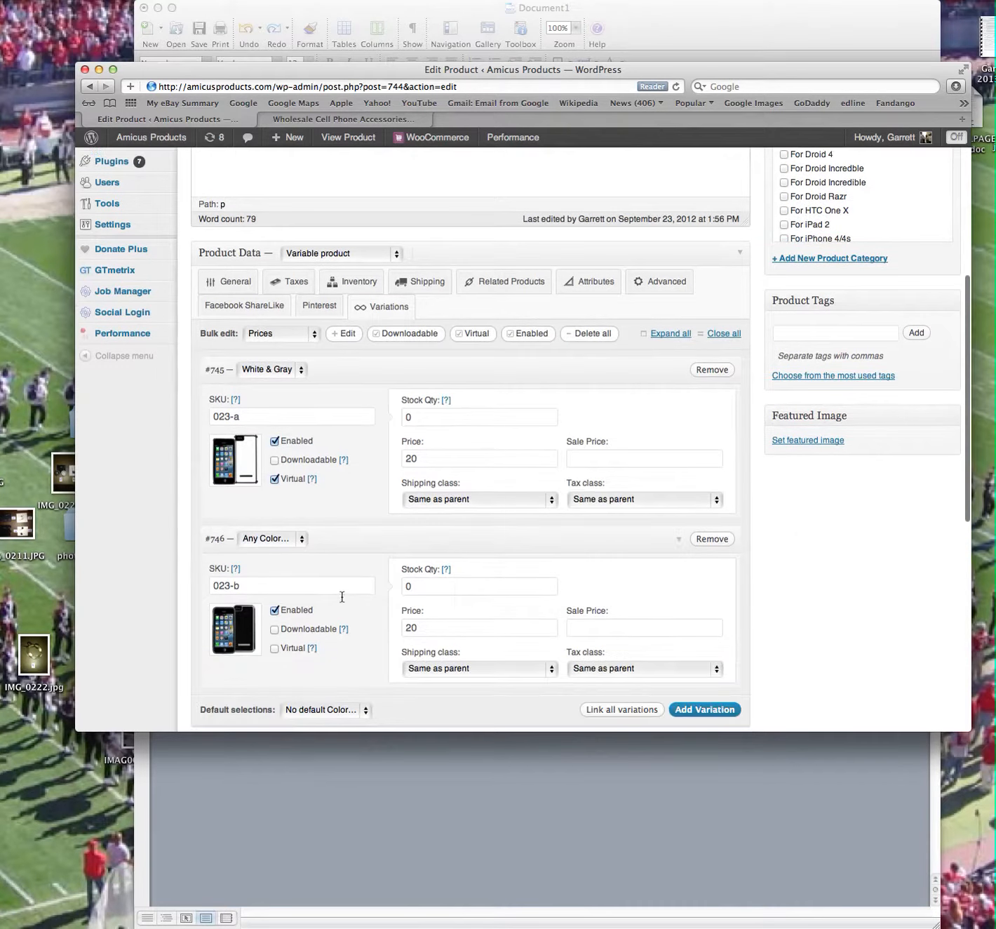
pyautogui.click(266, 539)
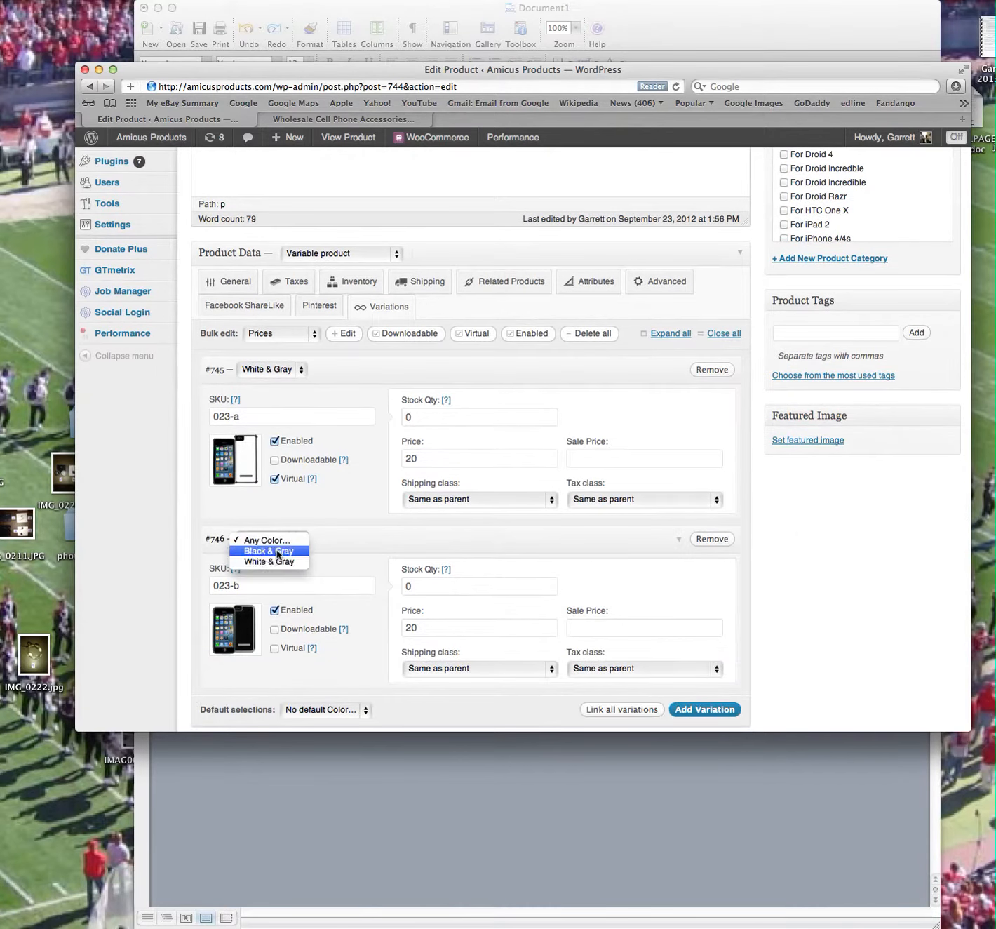
pyautogui.click(278, 552)
# Make White & Gray the default color selection and update the product.
pyautogui.scroll(-2, 330, 631)
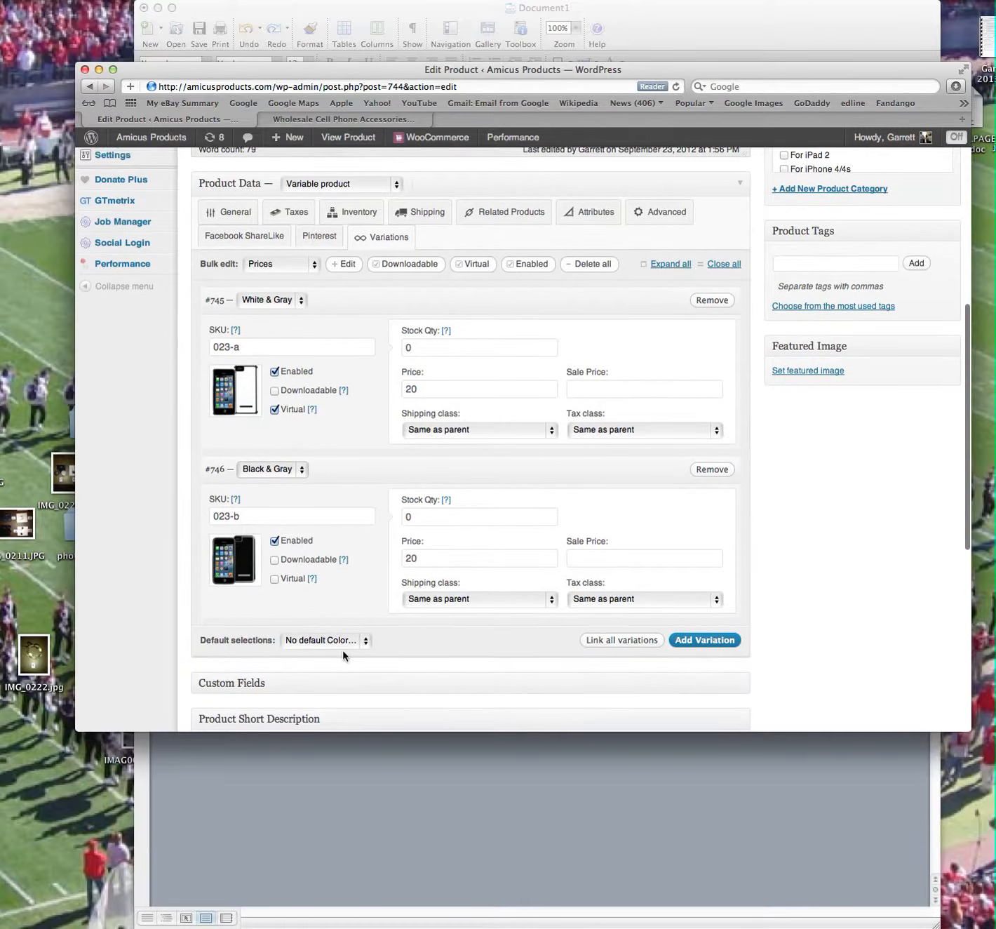
pyautogui.scroll(-1, 342, 641)
pyautogui.click(339, 629)
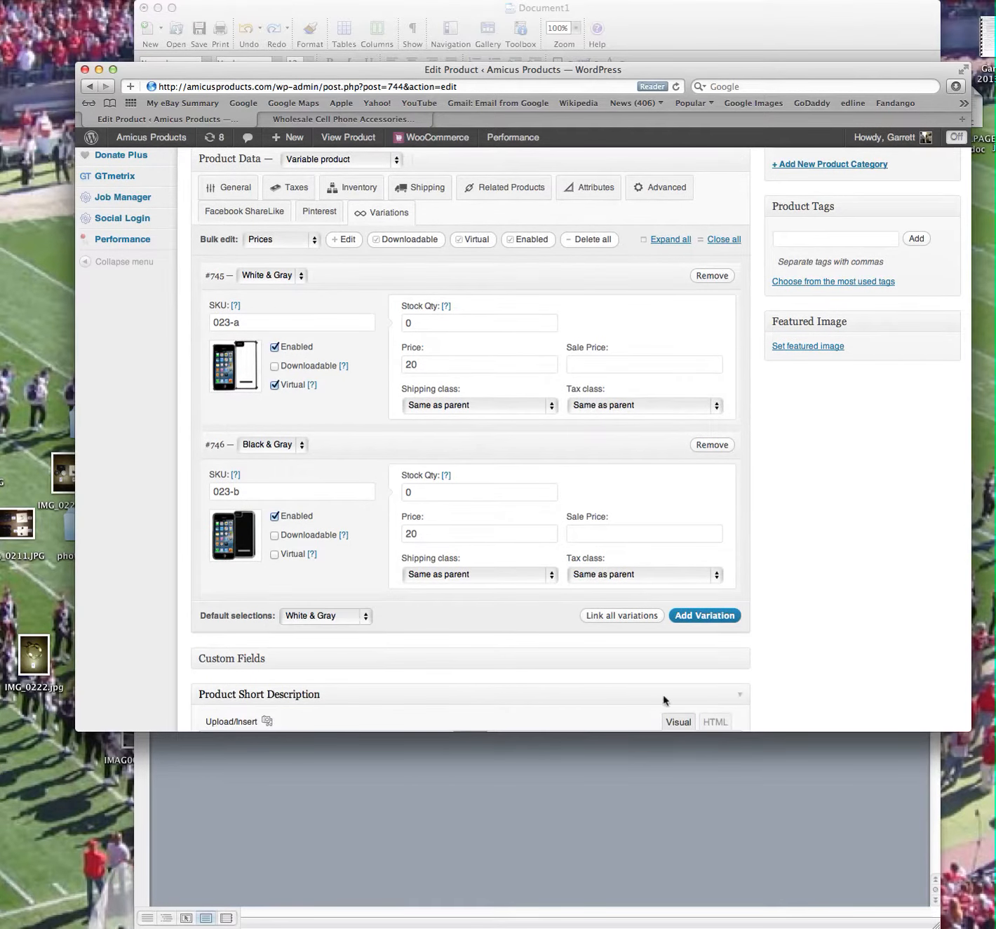
pyautogui.scroll(6, 828, 462)
pyautogui.scroll(5, 848, 461)
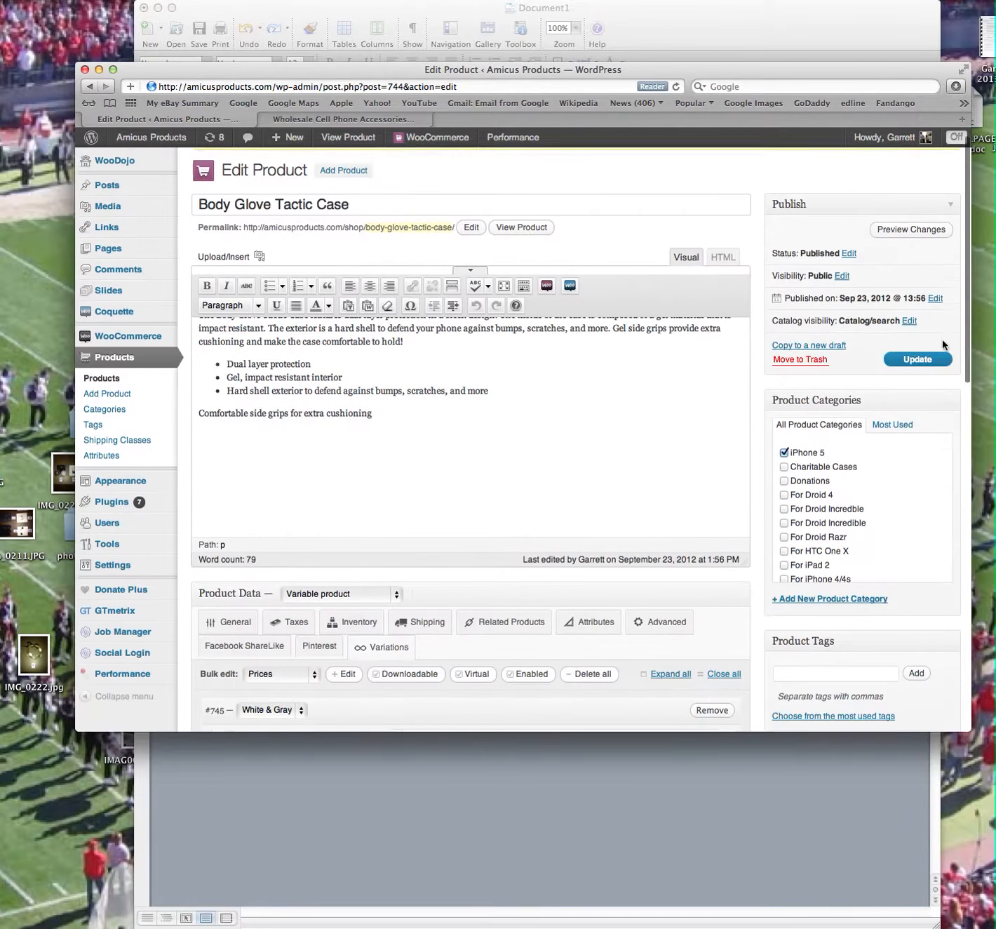
pyautogui.click(919, 377)
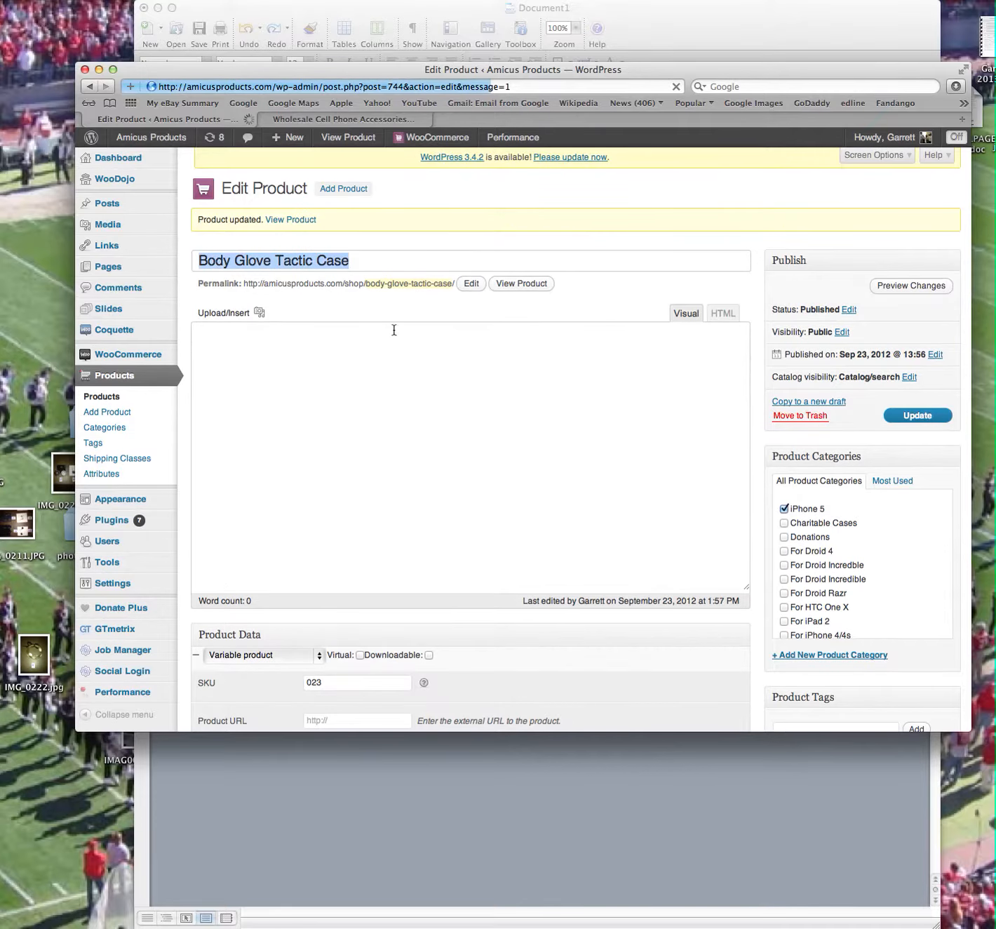
# View the updated product in the shop, switch its color to Black & Gray, and review the image and description.
pyautogui.click(283, 219)
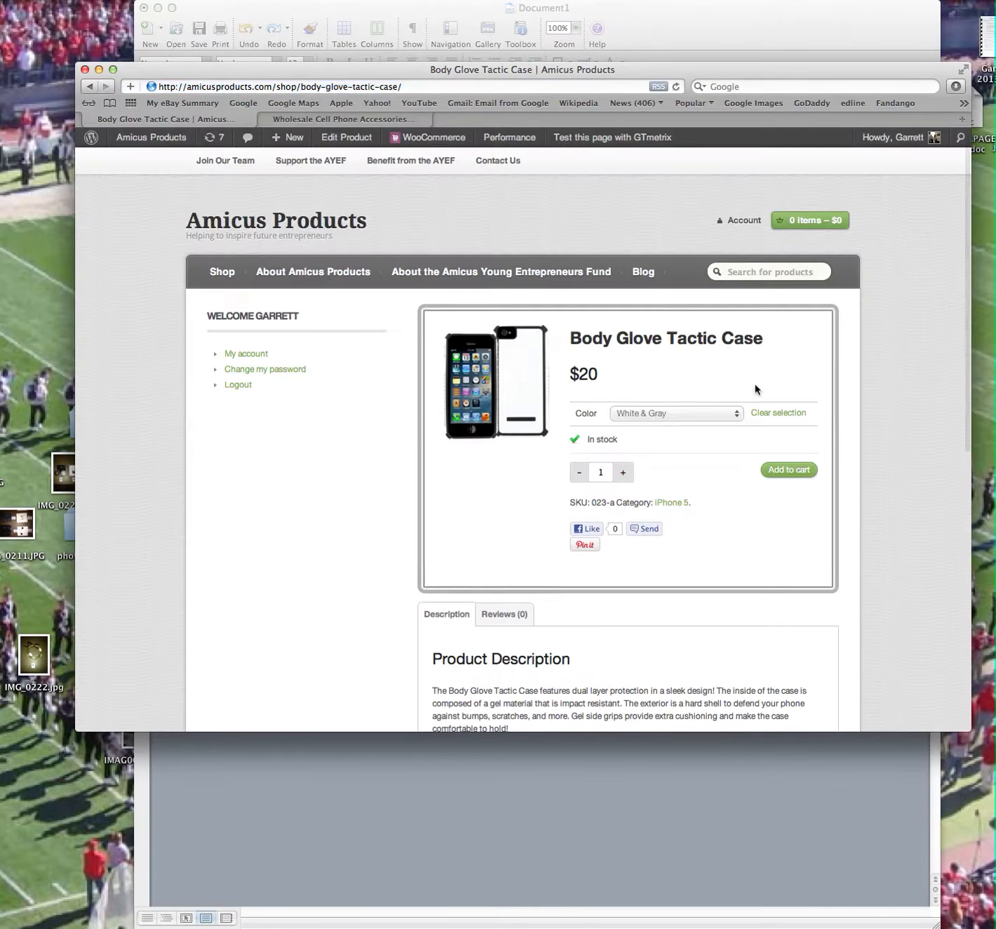
pyautogui.click(690, 413)
pyautogui.click(681, 428)
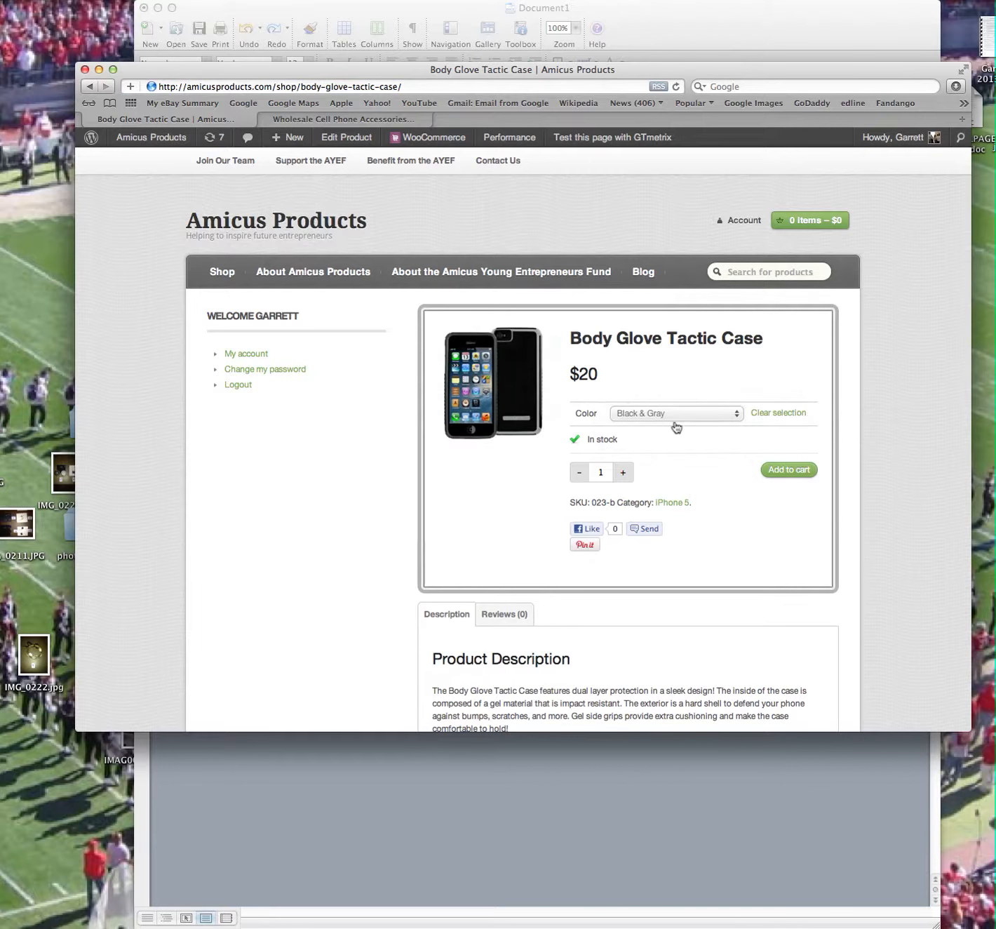
pyautogui.scroll(-3, 680, 423)
pyautogui.scroll(-3, 679, 423)
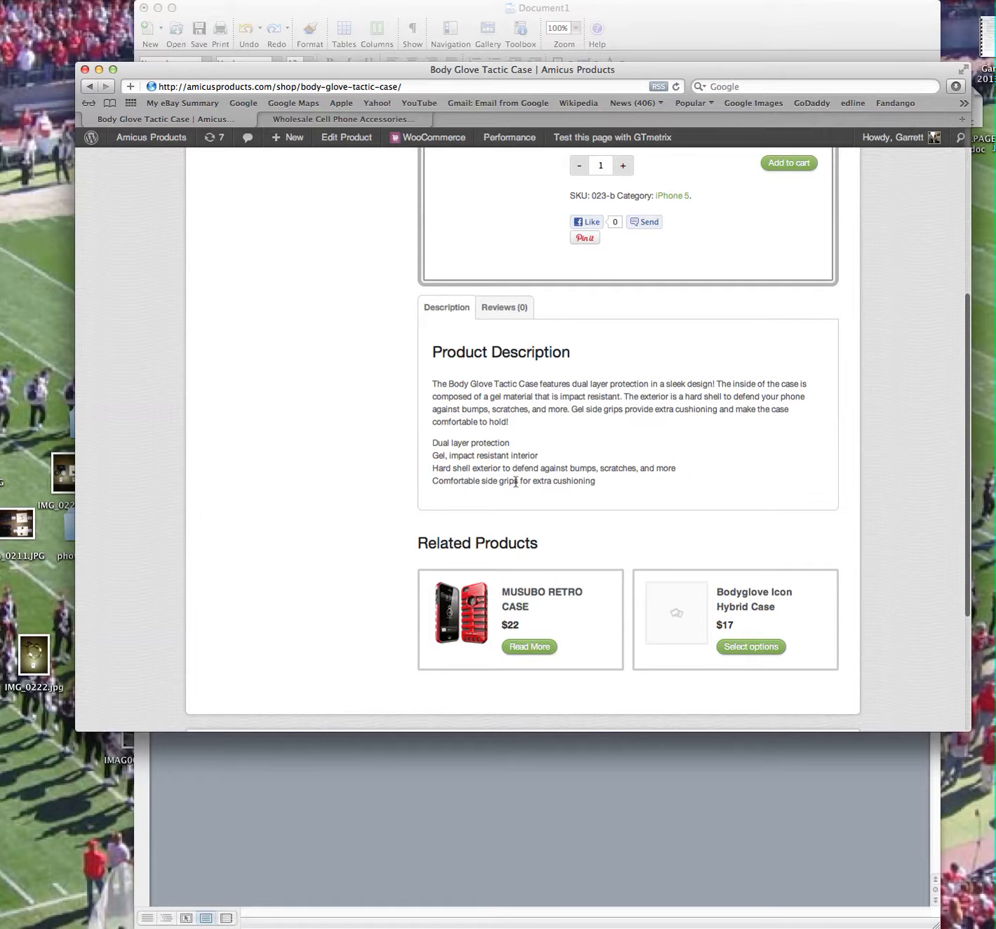
pyautogui.scroll(6, 502, 464)
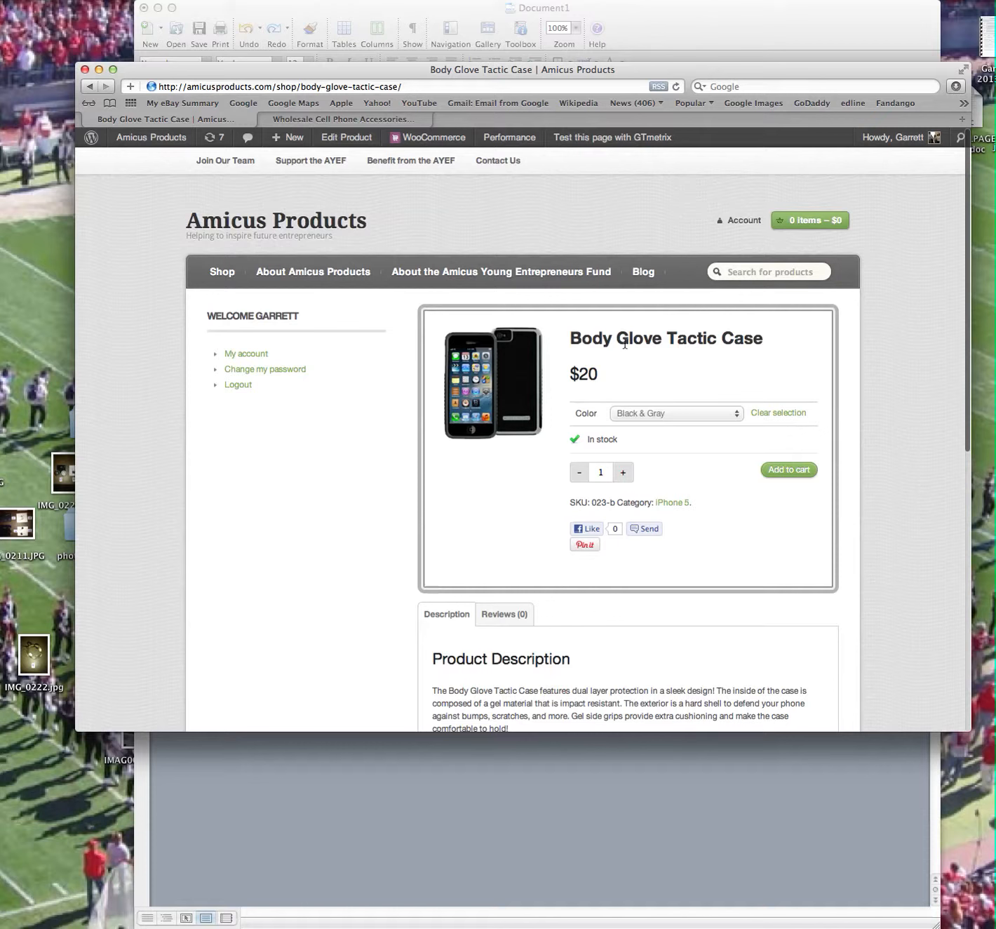
# Reopen the product for editing, change its permalink slug to bgtc, and update the product.
pyautogui.click(346, 137)
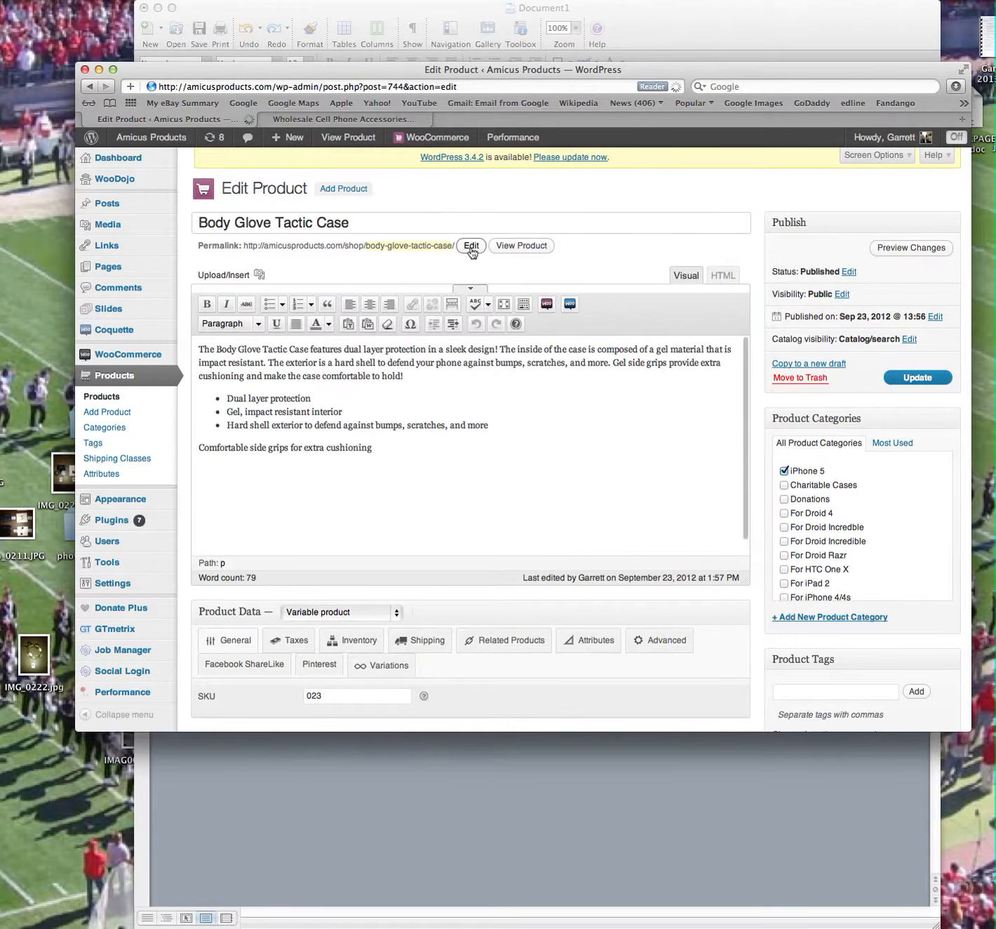
pyautogui.click(470, 246)
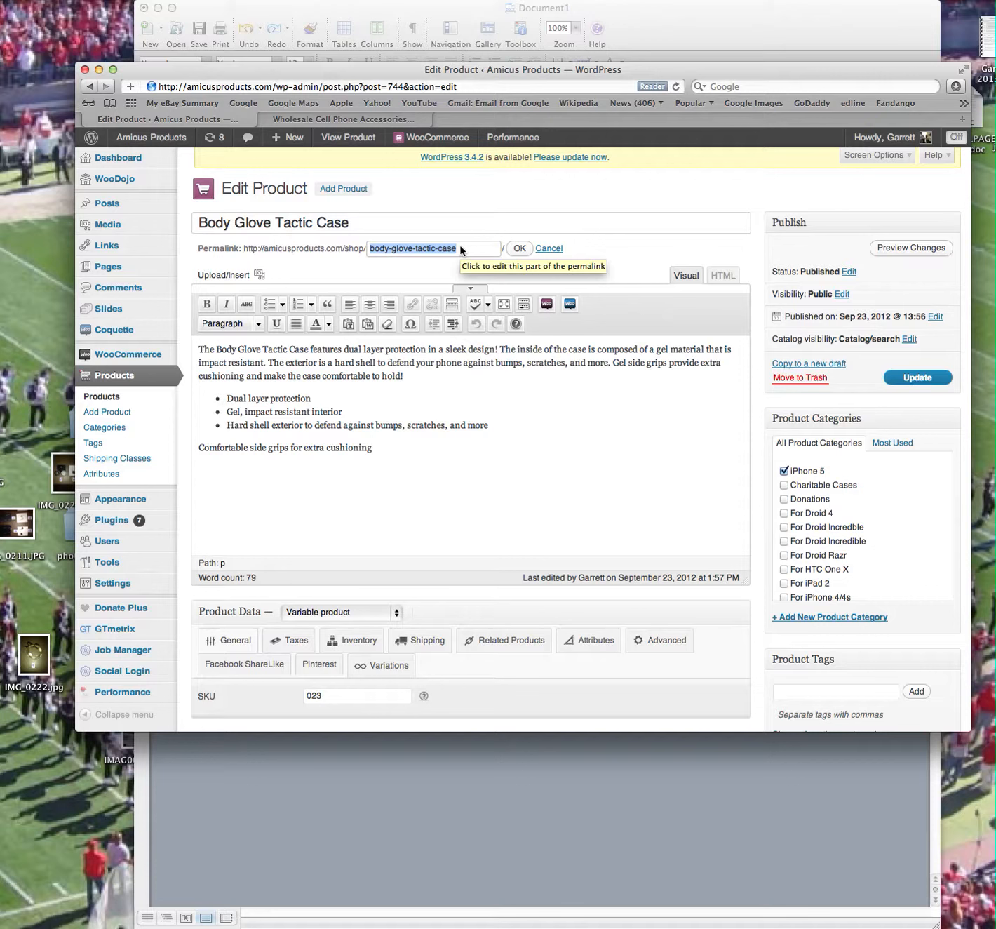
pyautogui.write('bgtc')
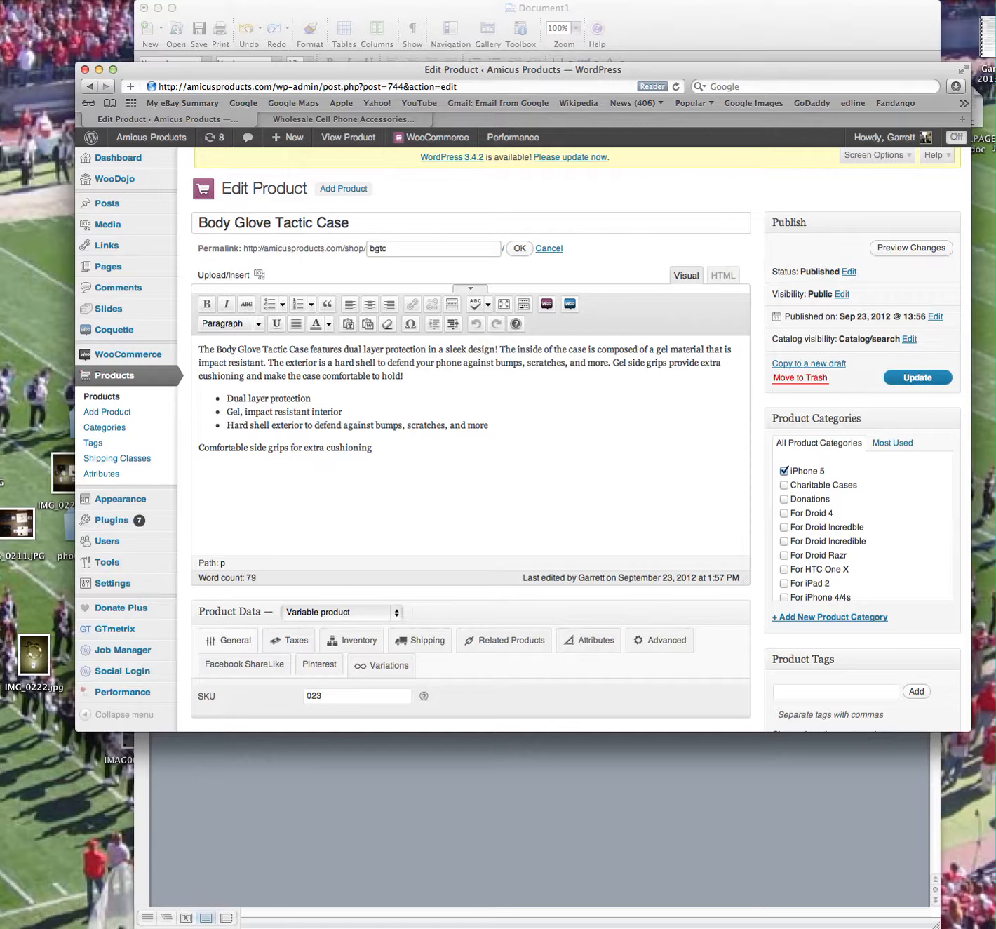
pyautogui.click(934, 378)
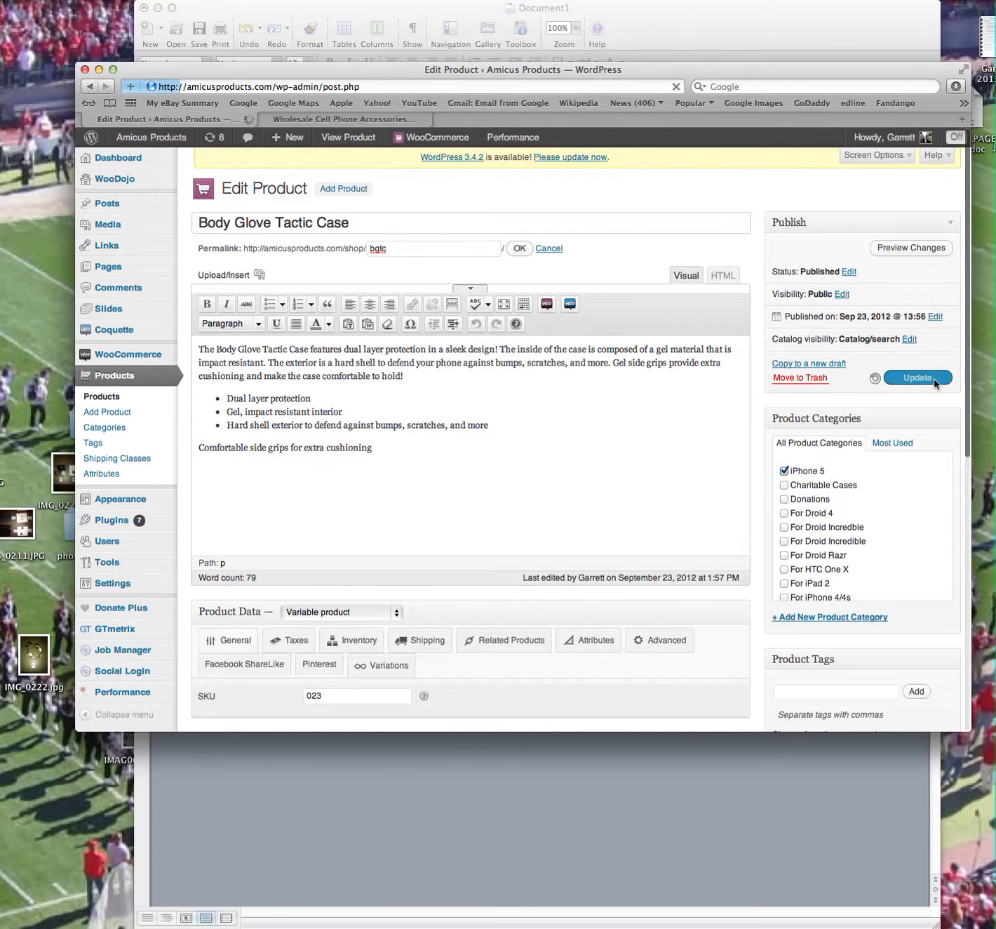